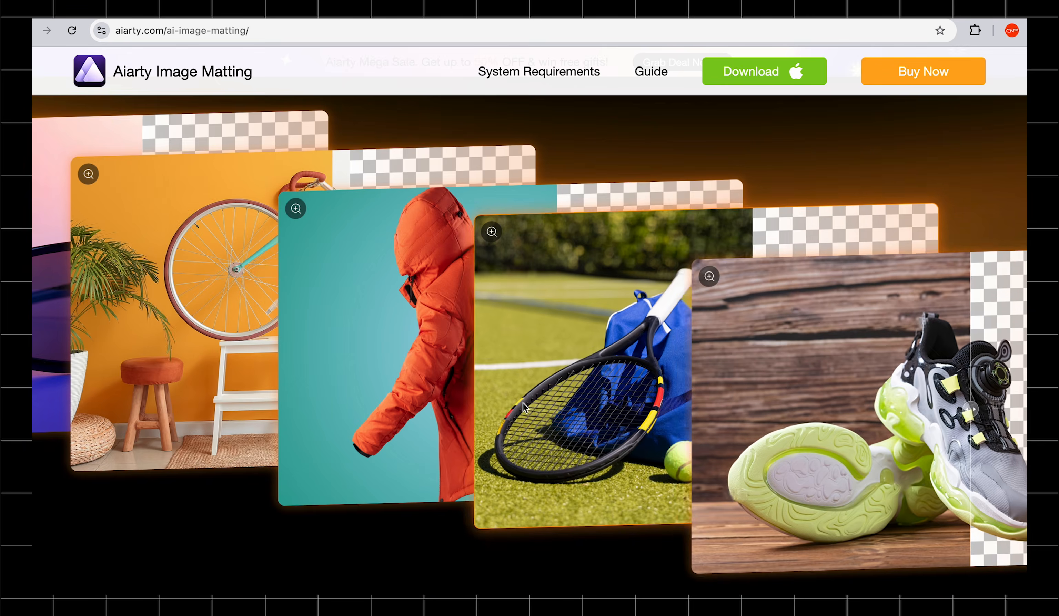
Step: Look through the Aiarty Image Matting product page for examples of its background removal
scroll(524, 405, "down", 10)
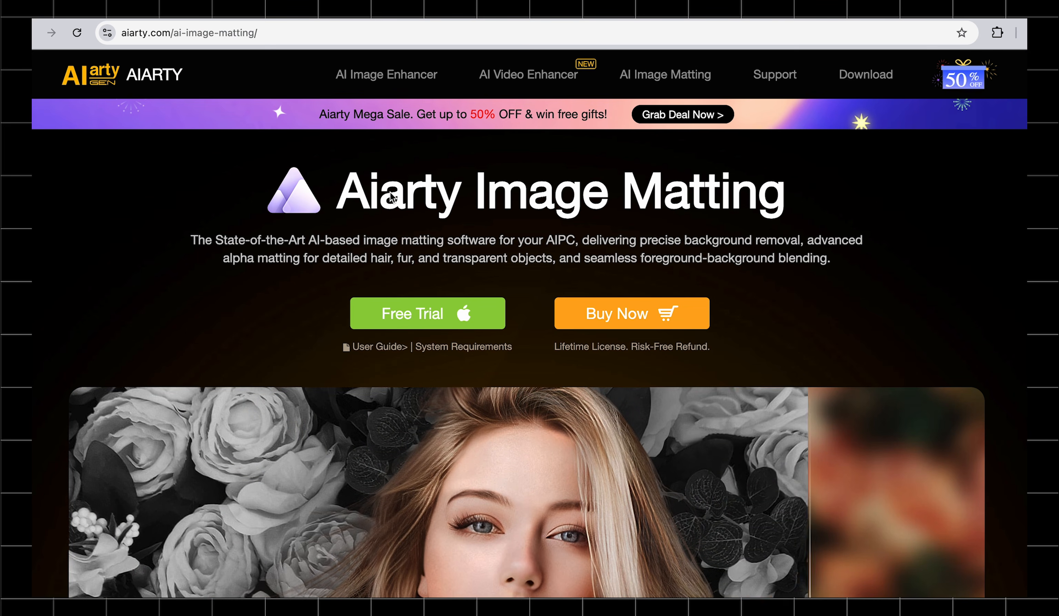
scroll(378, 184, "down", 3)
scroll(392, 197, "down", 2)
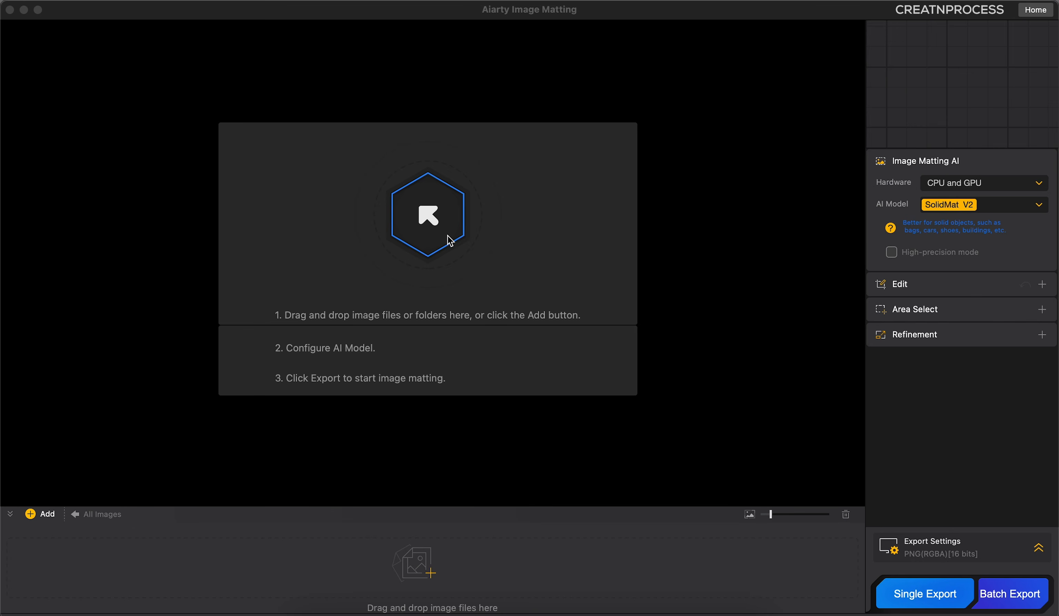
Step: Switch to Aiarty Image Matting and add aim-aigc-testimg-18.jpg from the Complex Background folder
left_click(450, 241)
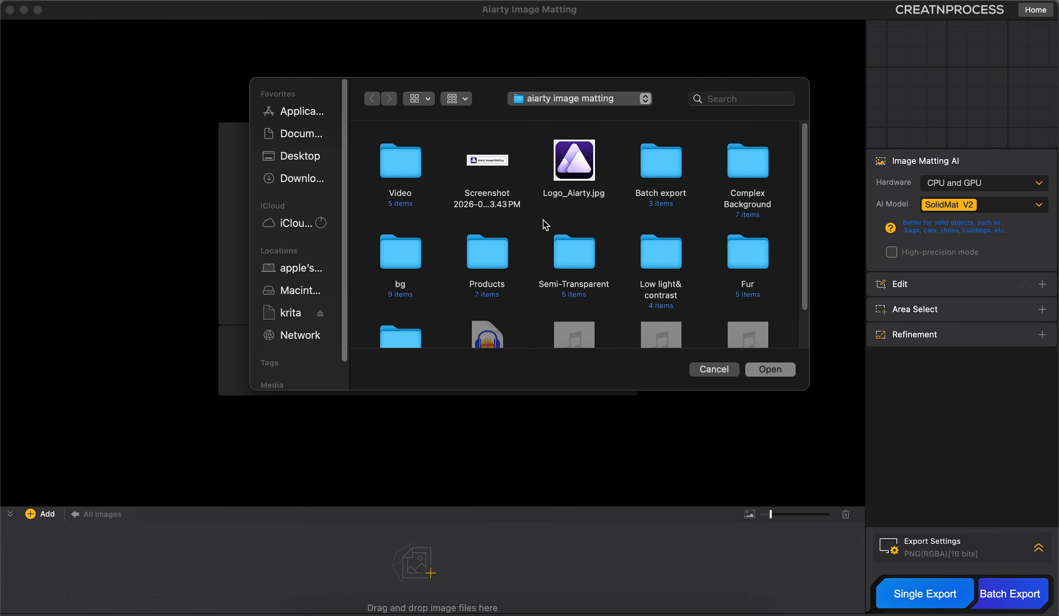
double_click(735, 165)
left_click(677, 177)
left_click(771, 372)
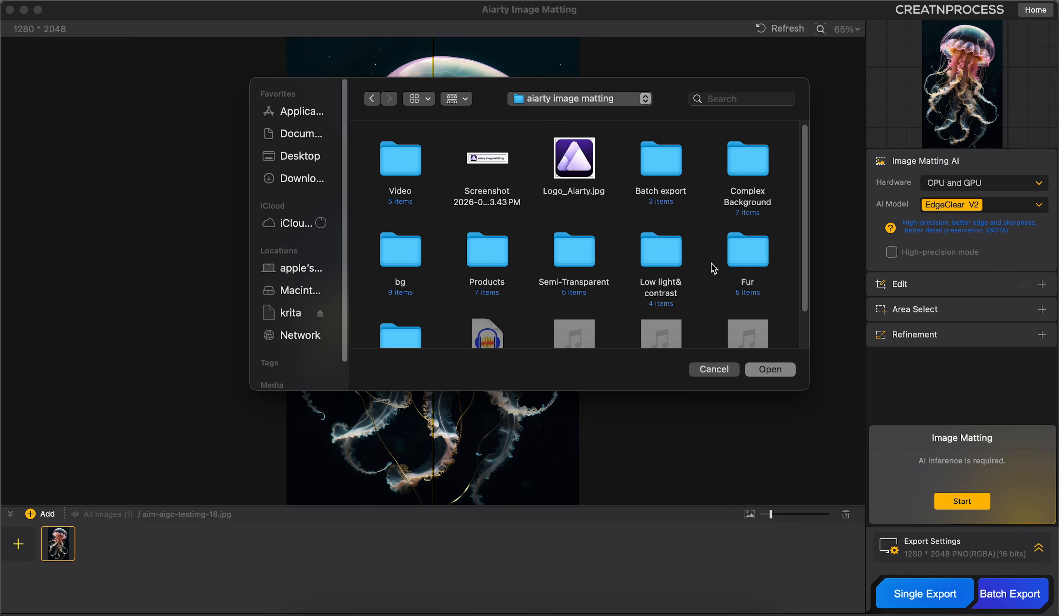
Step: Run image matting on the jellyfish with the AlphaStandard V2 model and compare the cutout with the original
left_click(752, 247)
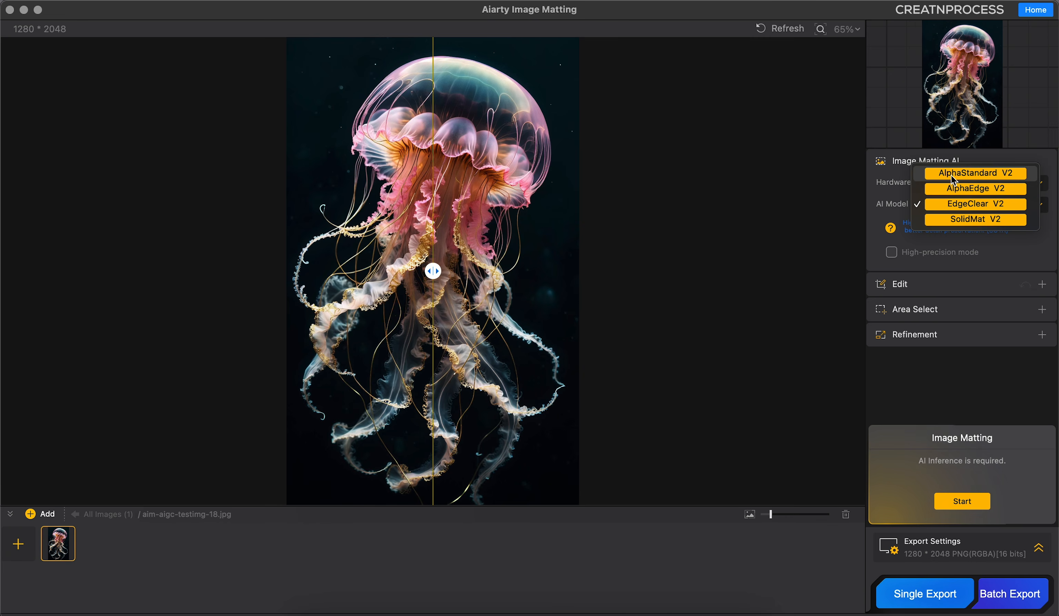
left_click(974, 170)
left_click(961, 501)
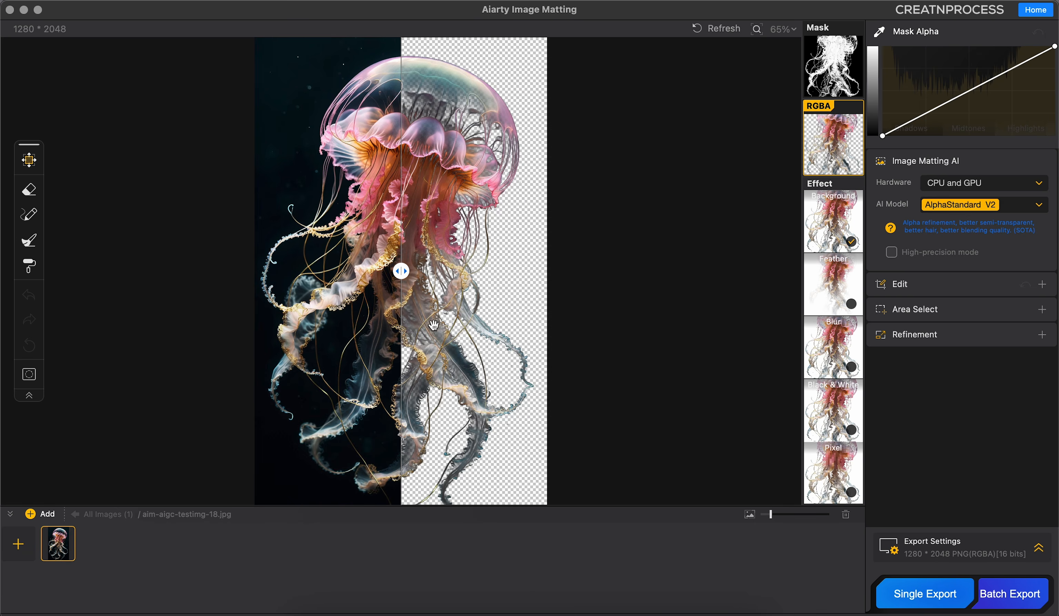
left_click_drag(401, 271, 503, 274)
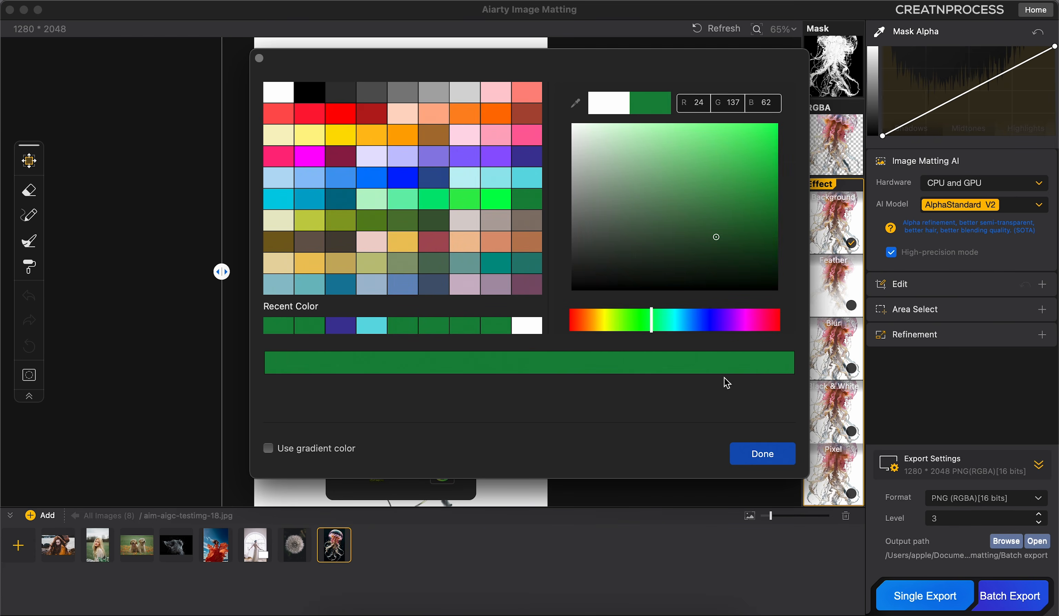
left_click(775, 455)
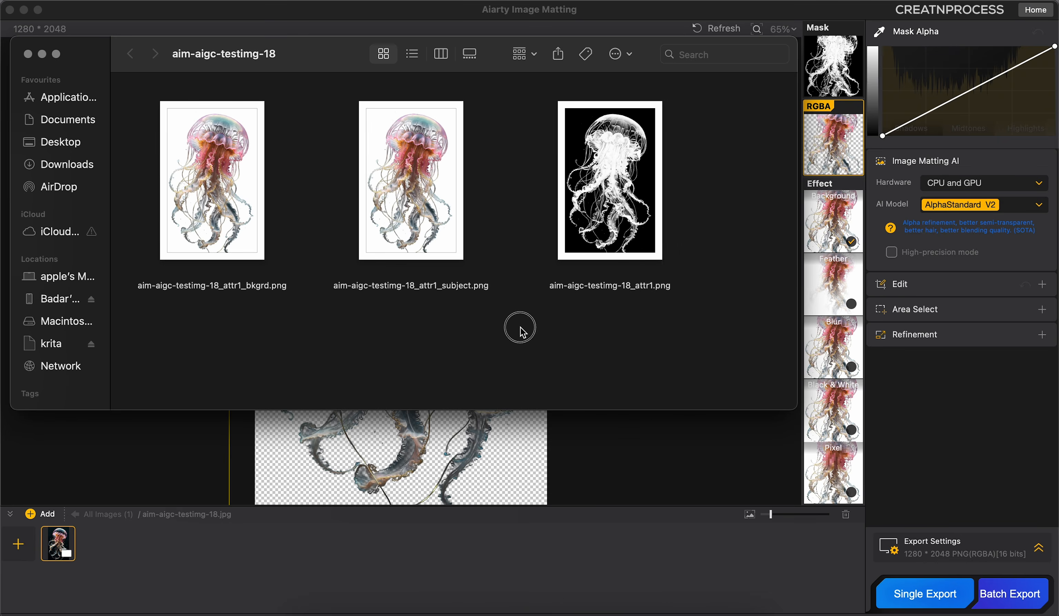
left_click_drag(520, 327, 283, 161)
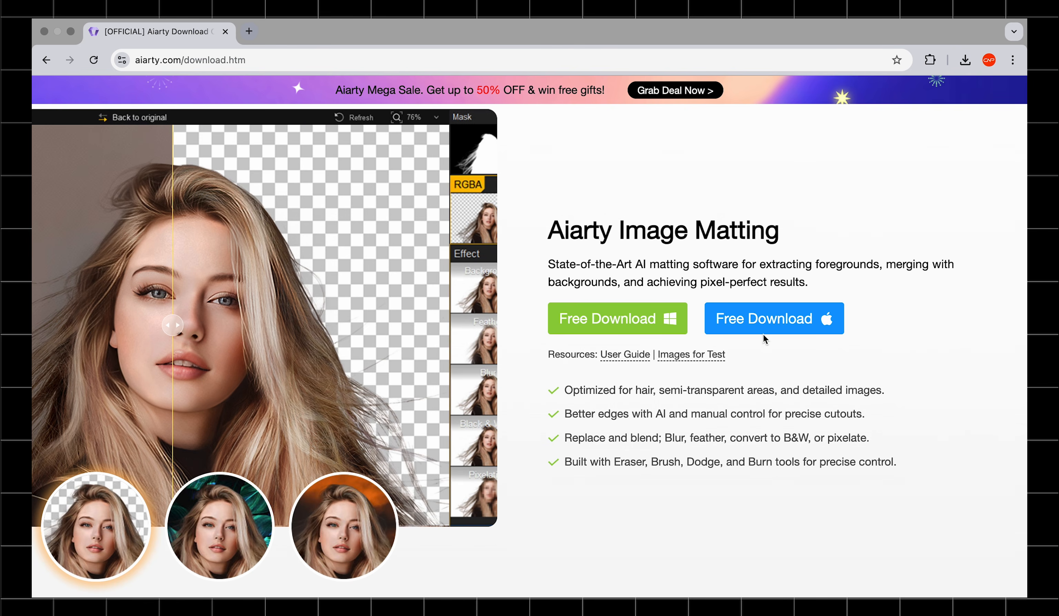
scroll(675, 399, "down", 3)
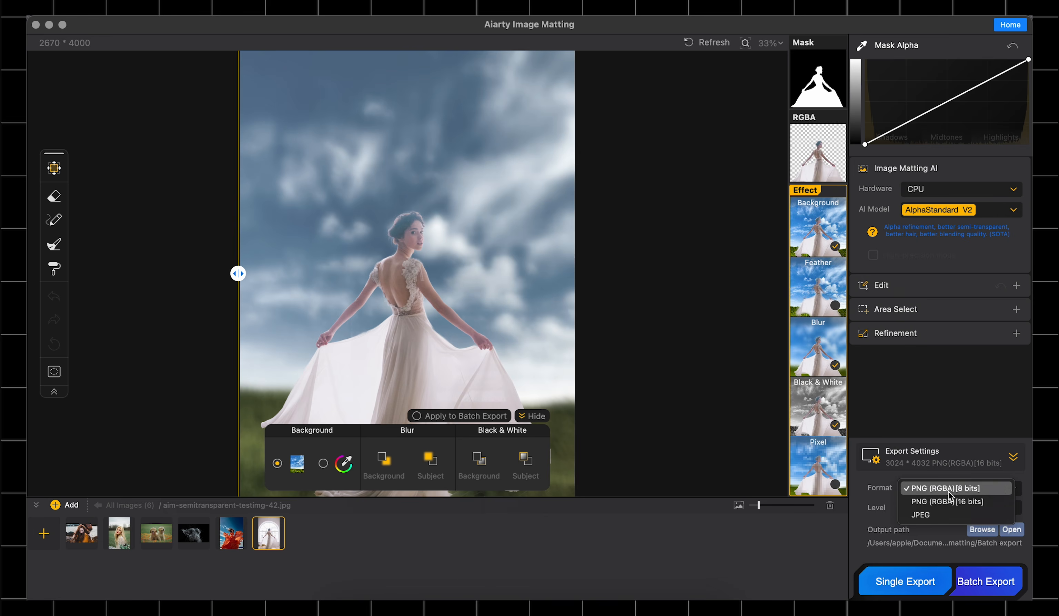
left_click(947, 502)
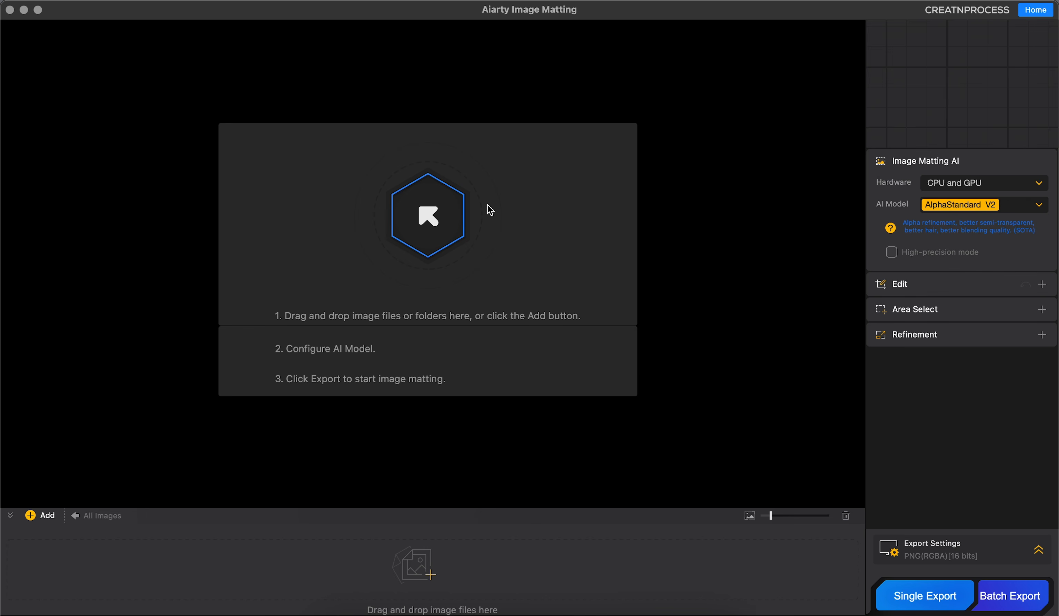
Step: Add the photo aim-hair-testimg-8.jpg from the Hair folder
left_click(433, 222)
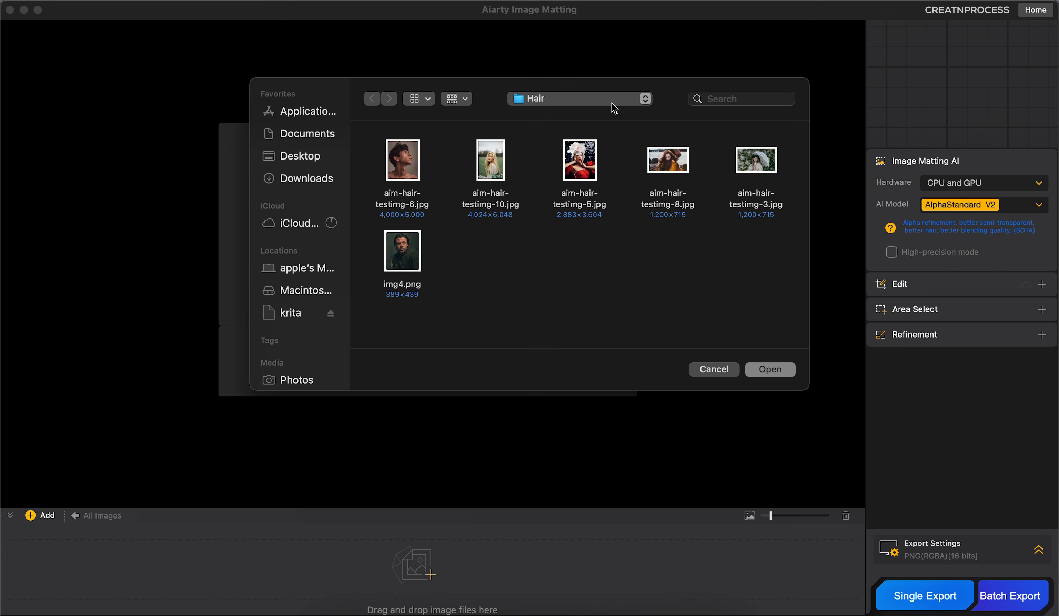
left_click(604, 100)
left_click(603, 100)
left_click(658, 177)
left_click(752, 371)
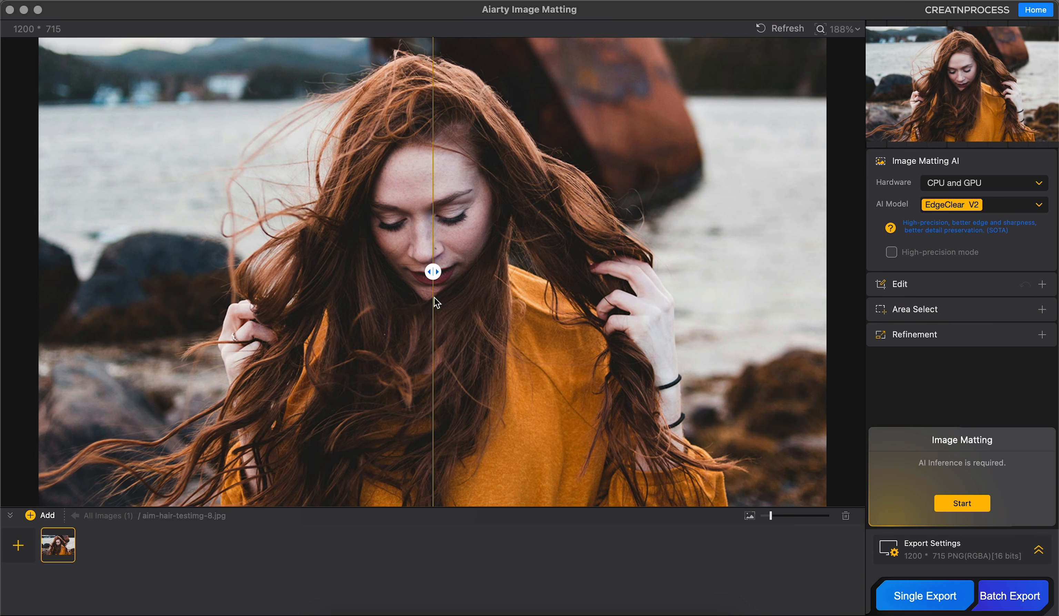
scroll(514, 281, "down", 2)
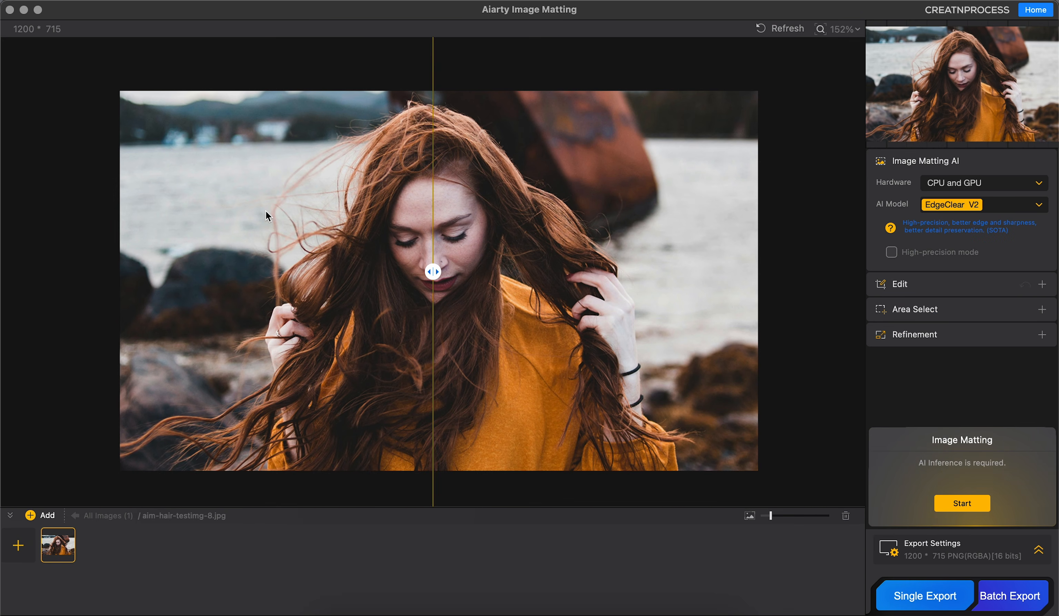
Step: Add the whole Hair folder to the image list and go back to the full list
left_click(170, 4)
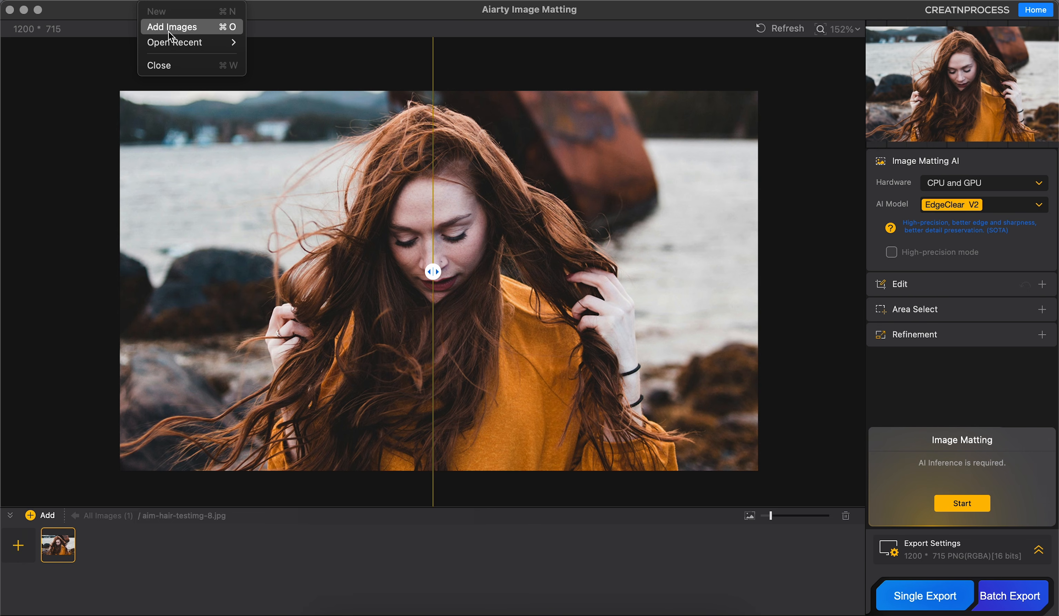
left_click(167, 1)
left_click(55, 517)
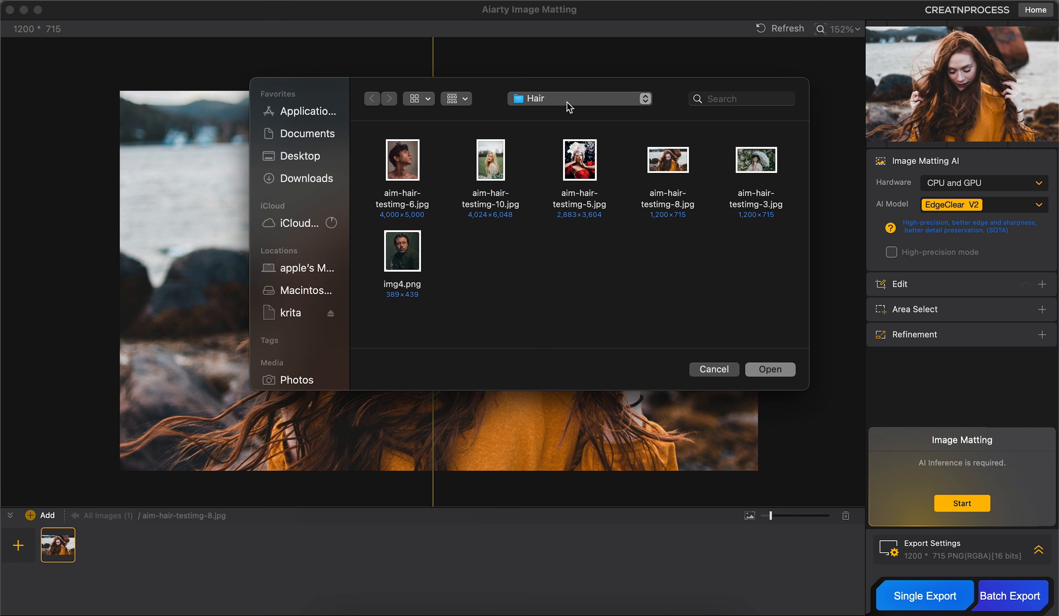
left_click(570, 108)
left_click(559, 113)
left_click(493, 174)
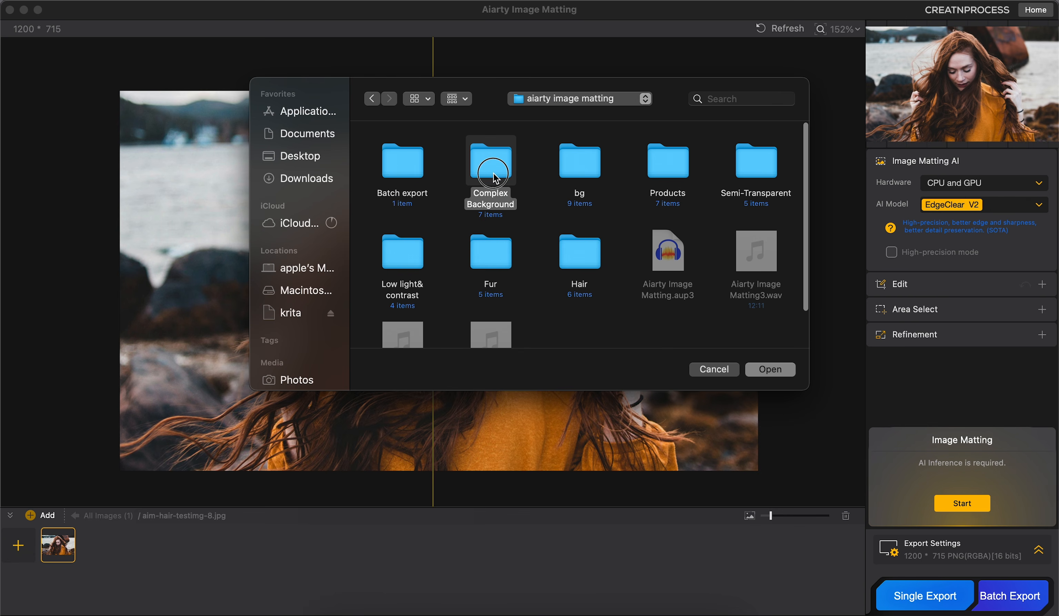
left_click(600, 171)
left_click(597, 265)
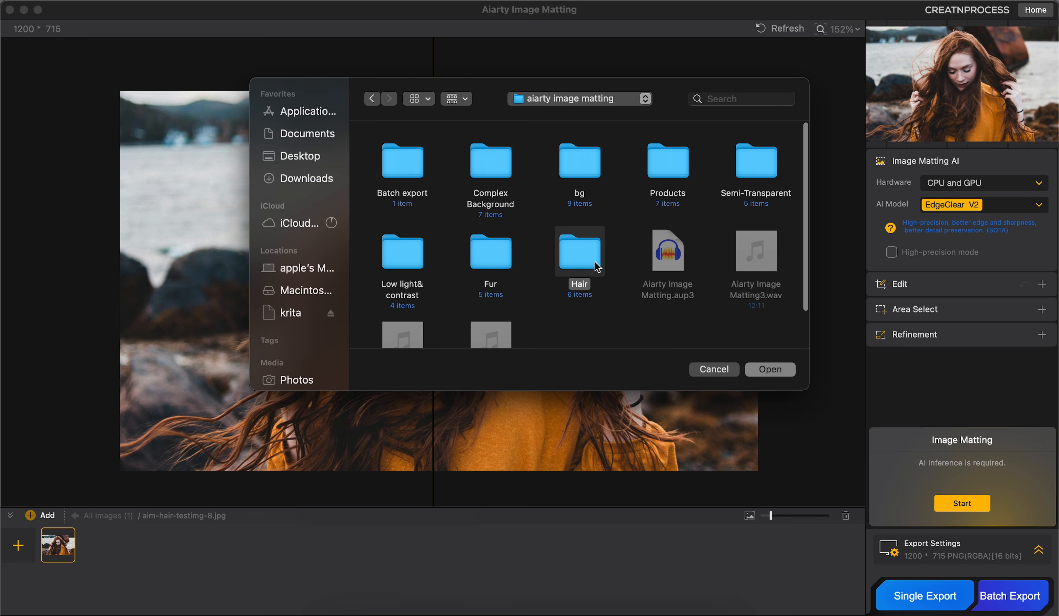
left_click(768, 375)
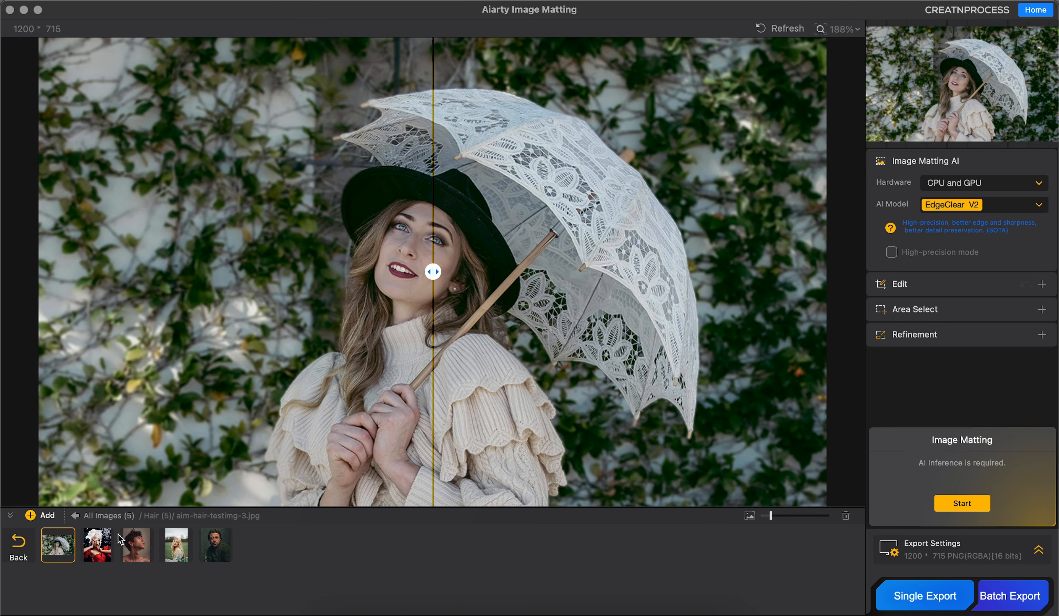
left_click(31, 547)
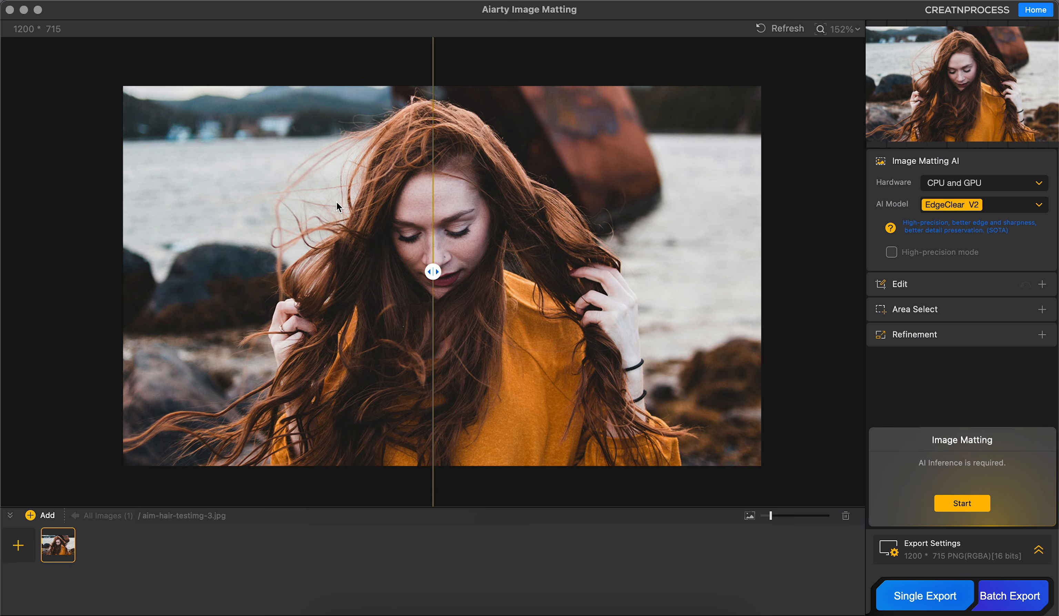
Step: Run image matting on the red-haired woman's photo with the AlphaStandard V2 model
left_click(1016, 205)
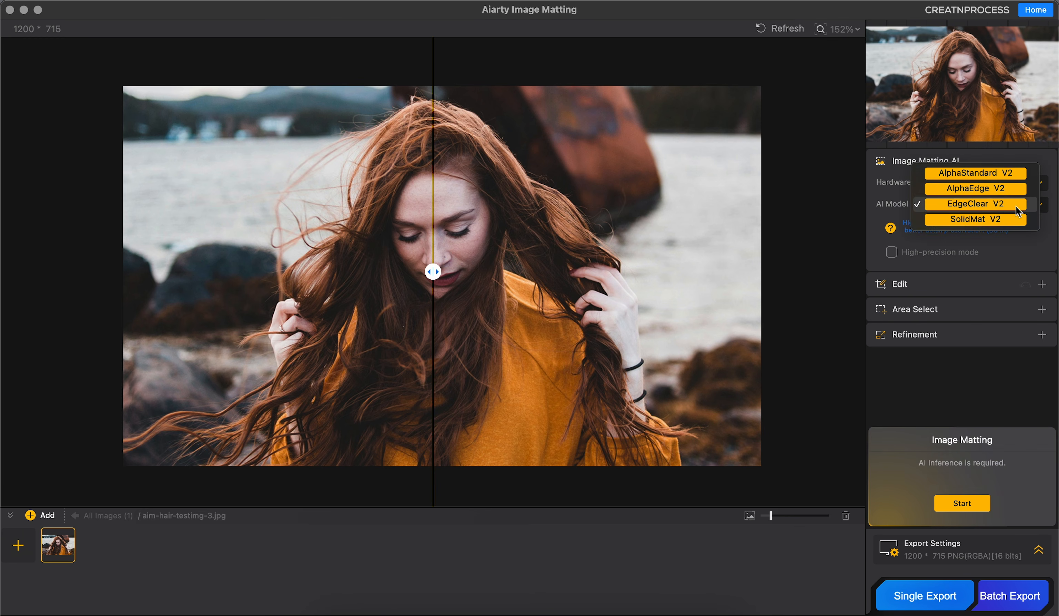
left_click(985, 174)
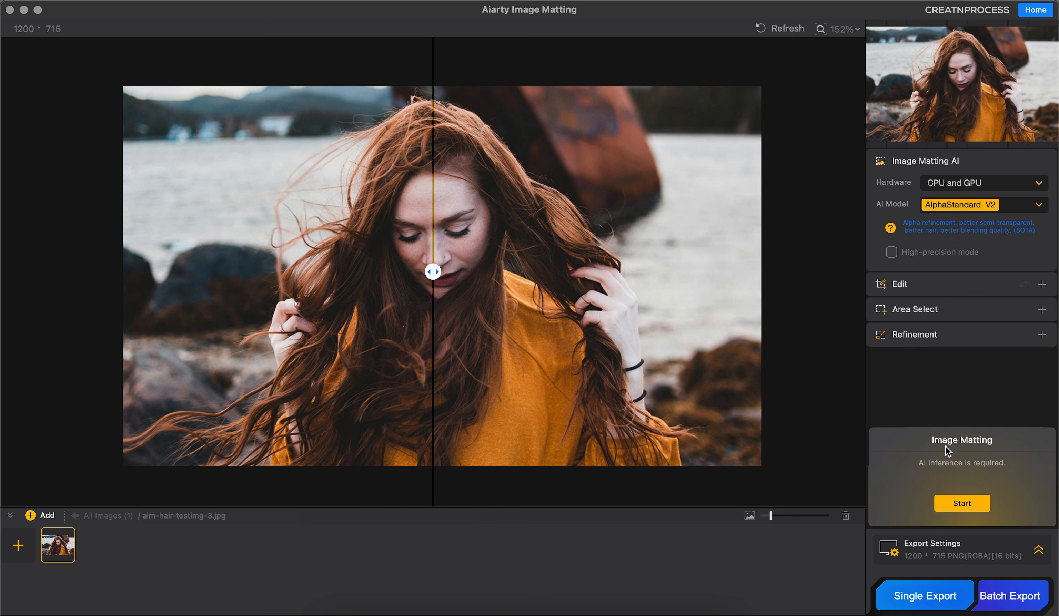
left_click(961, 504)
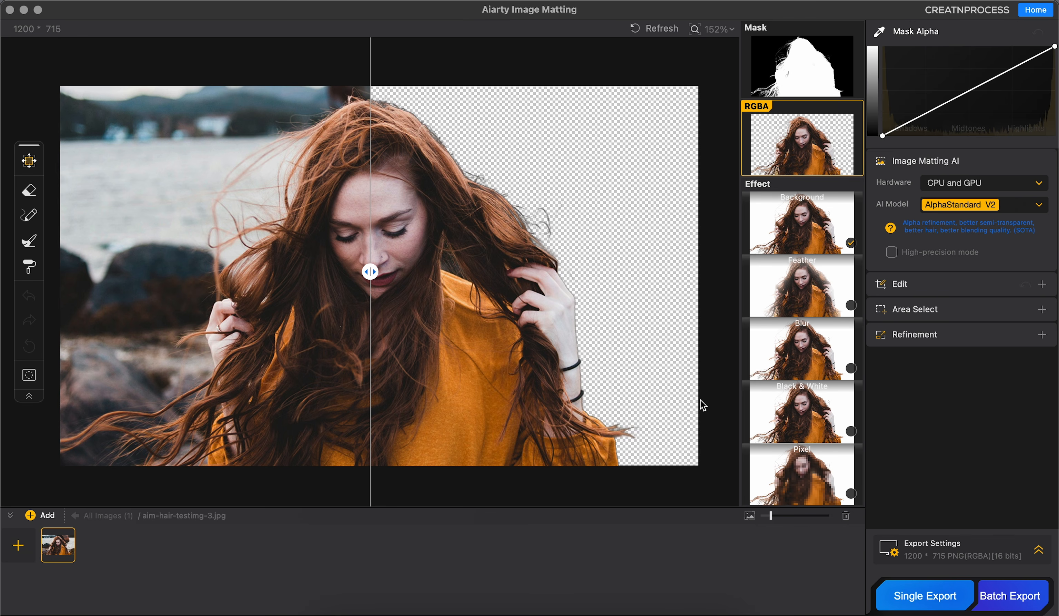
Step: Compare the cutout with the original photo and examine the fine hair strands along its edges up close
left_click_drag(370, 272, 70, 312)
left_click_drag(505, 373, 510, 382)
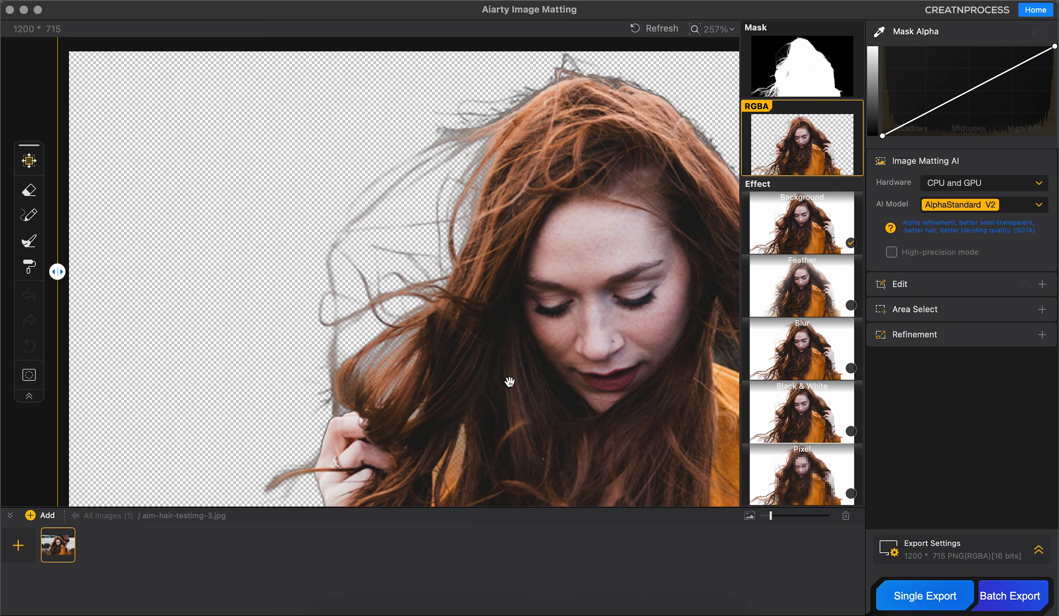
left_click_drag(396, 277, 413, 190)
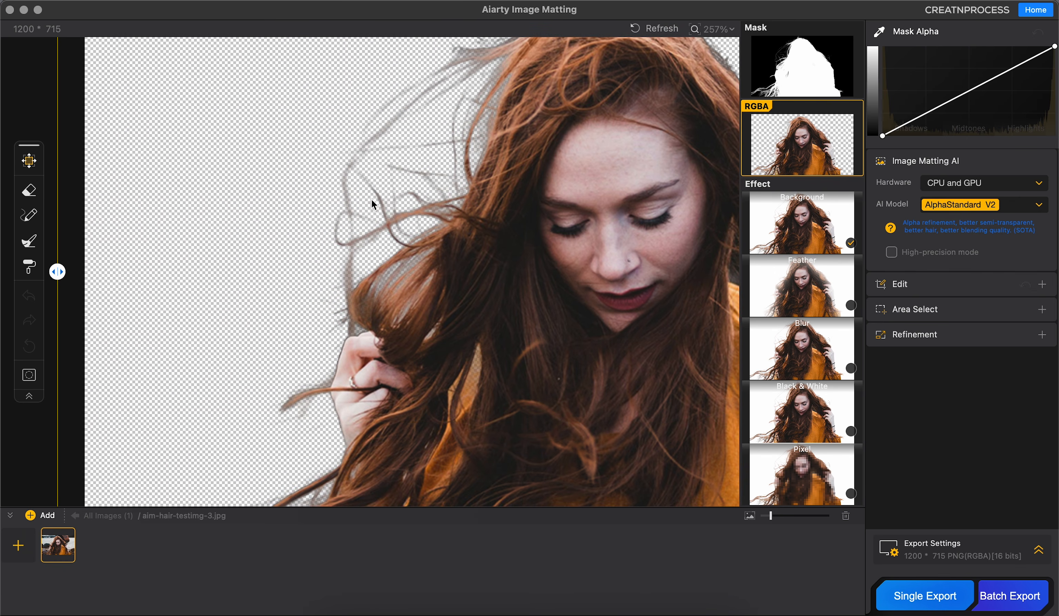
left_click_drag(371, 250, 378, 152)
left_click_drag(359, 271, 419, 165)
left_click_drag(366, 314, 304, 340)
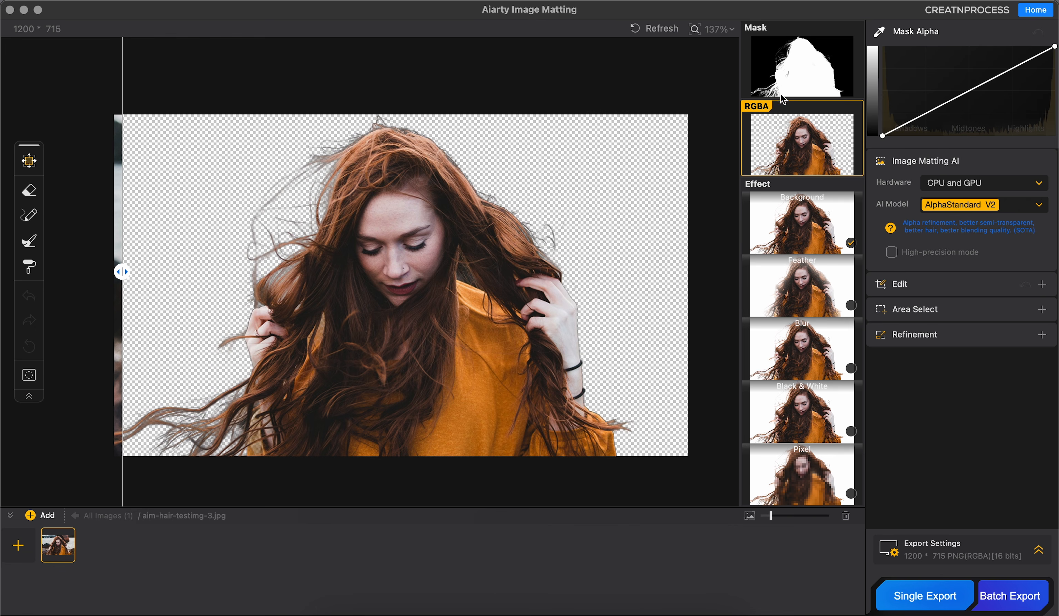
Step: Preview the cutout's black-and-white mask, then return to the RGBA view and compare it with the original
left_click(787, 75)
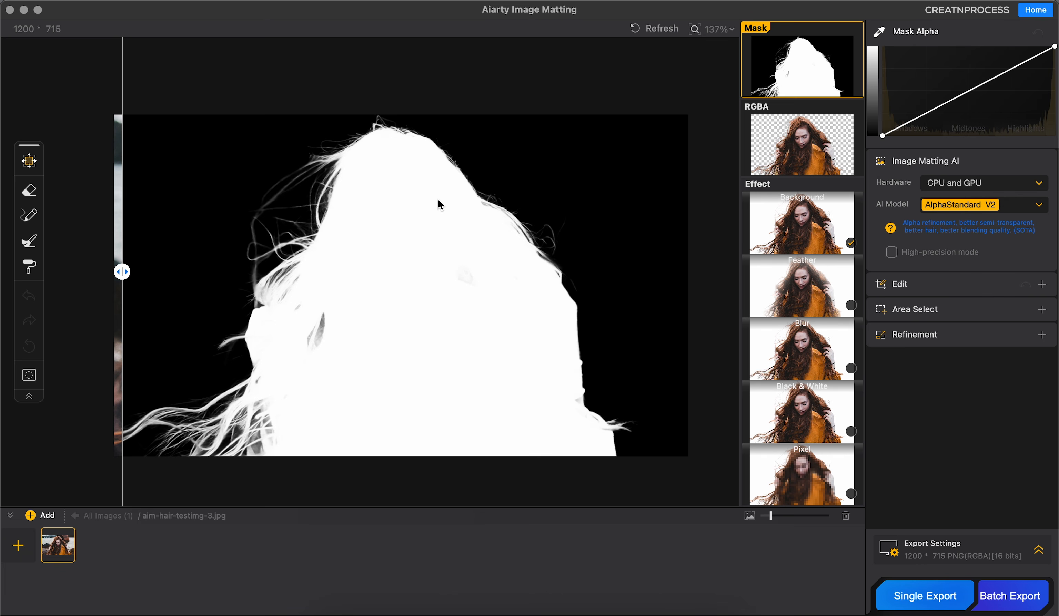
left_click(766, 144)
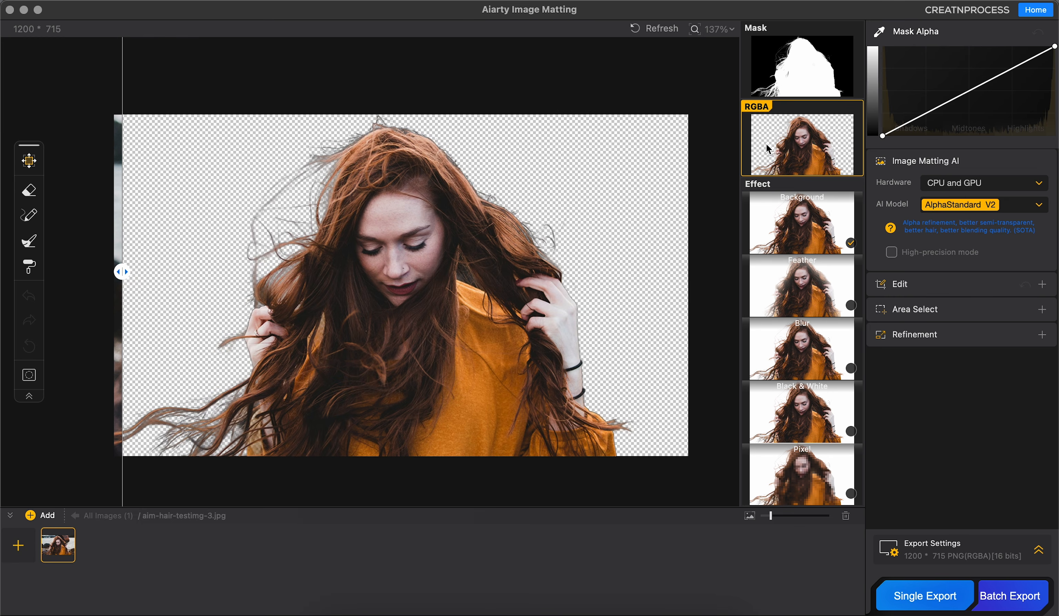
left_click_drag(122, 296, 219, 299)
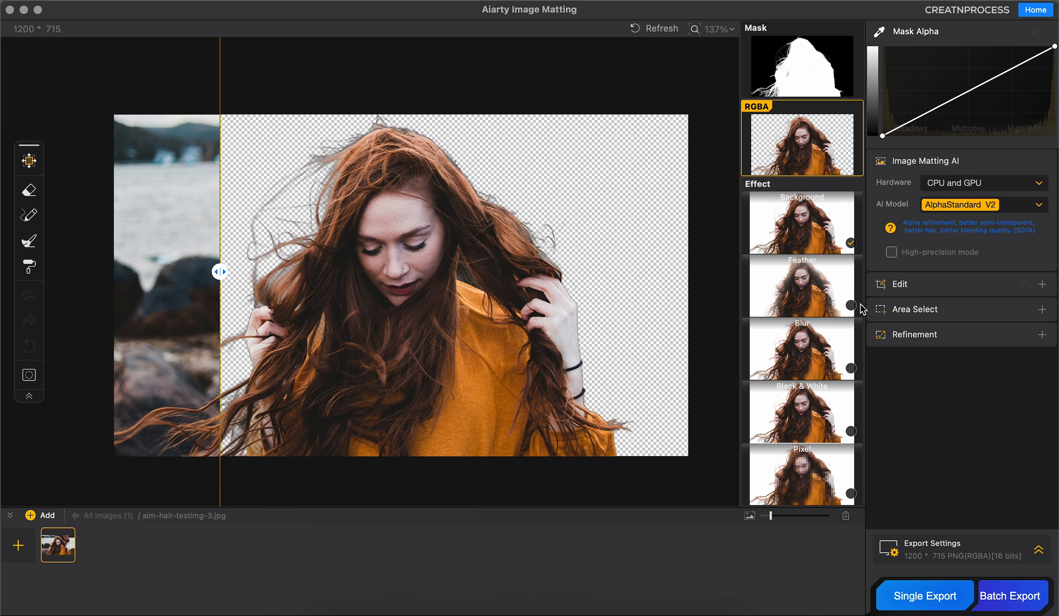
Step: Review the list of AI models available for matting the photo
left_click(999, 204)
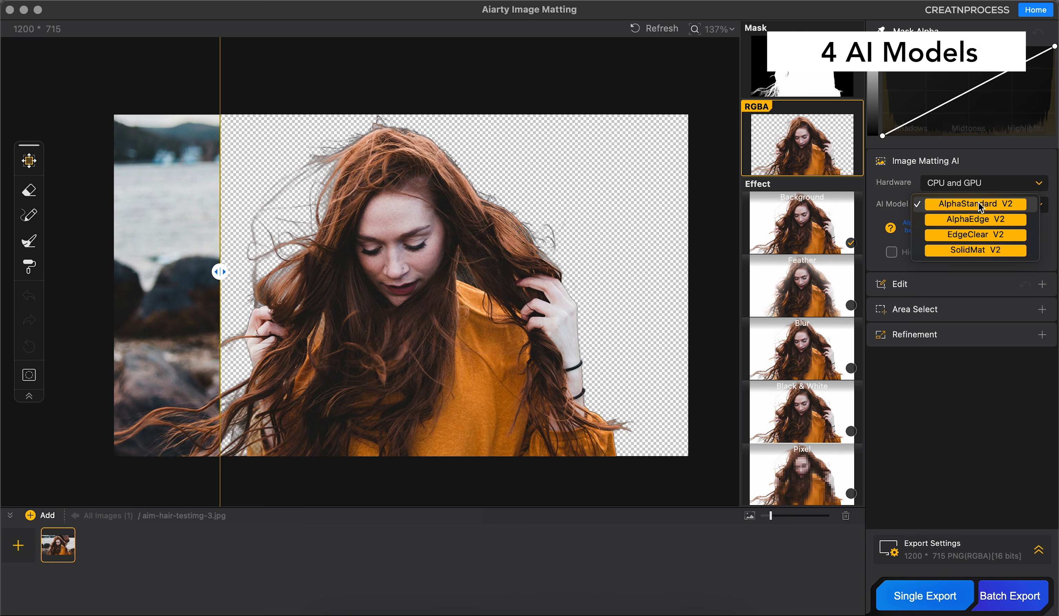
left_click(1023, 204)
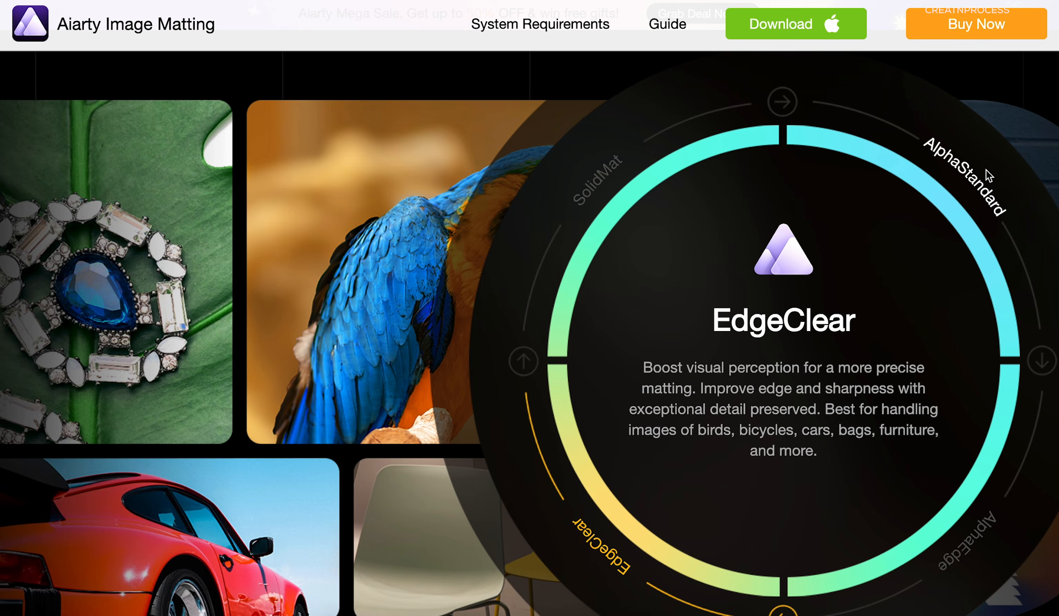
left_click(986, 170)
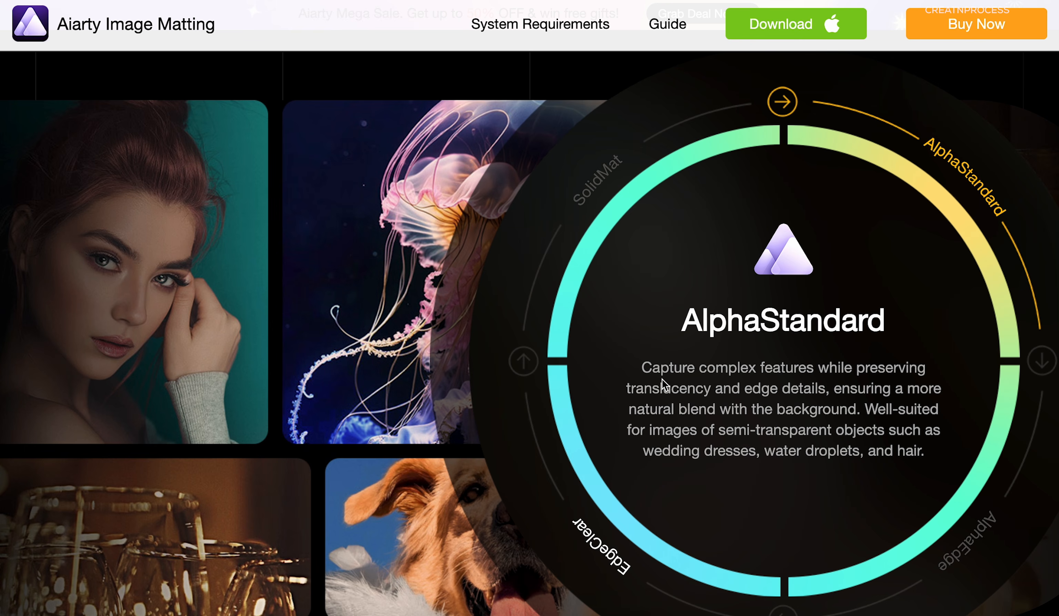
Step: Read the AlphaEdge, EdgeClear and SolidMat model descriptions on the Aiarty product page
left_click(968, 547)
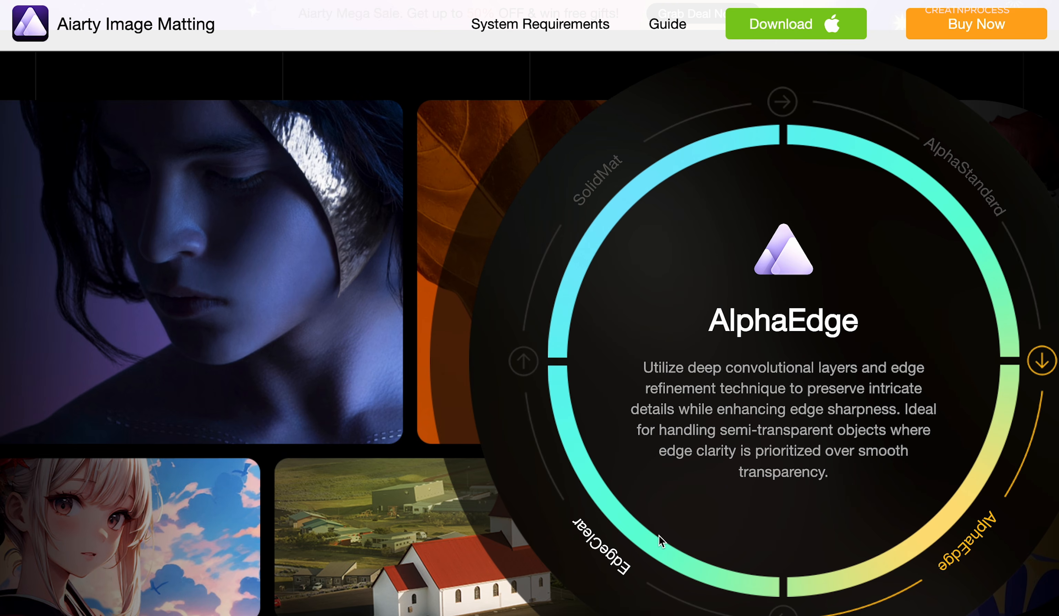
left_click(596, 538)
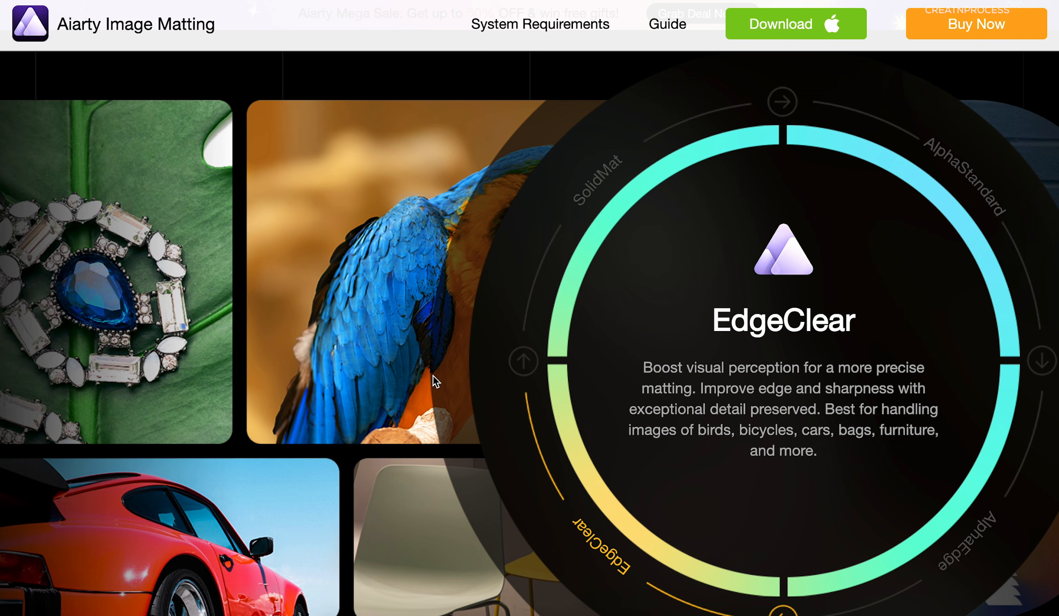
left_click(595, 190)
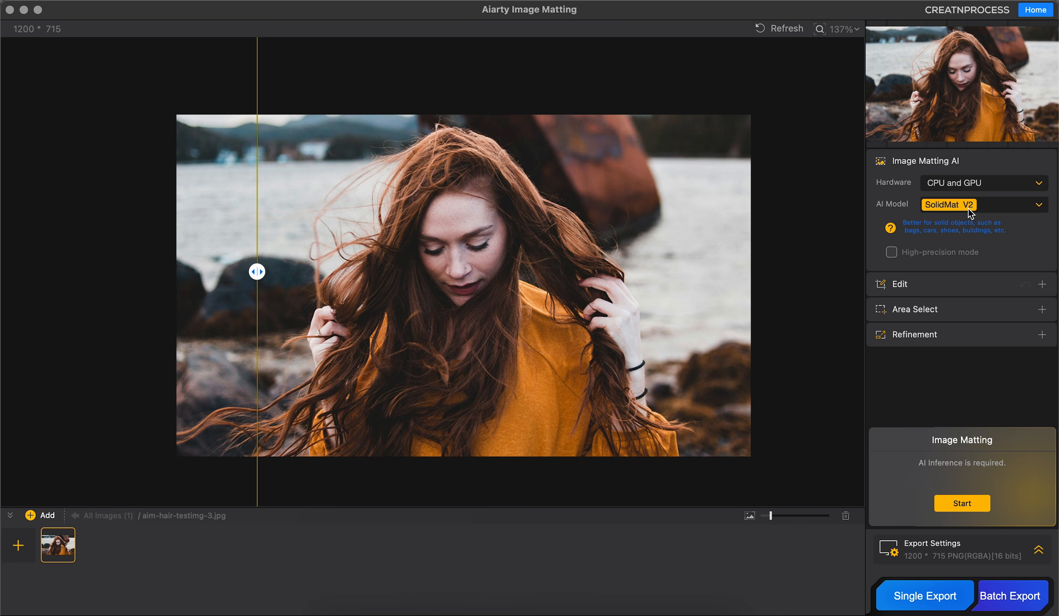
Step: Set the AI model for the red-haired woman's photo back to AlphaStandard V2
left_click(978, 211)
left_click(1041, 206)
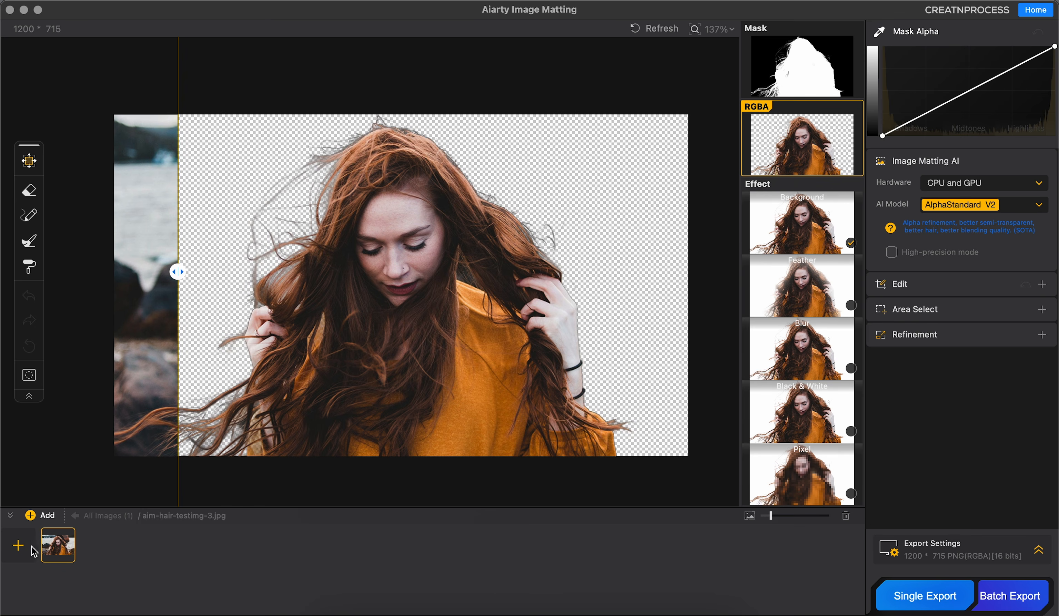
Step: Add the blonde woman's photo aim-hair-testimg-10.jpg from the Hair folder to the project
left_click(28, 544)
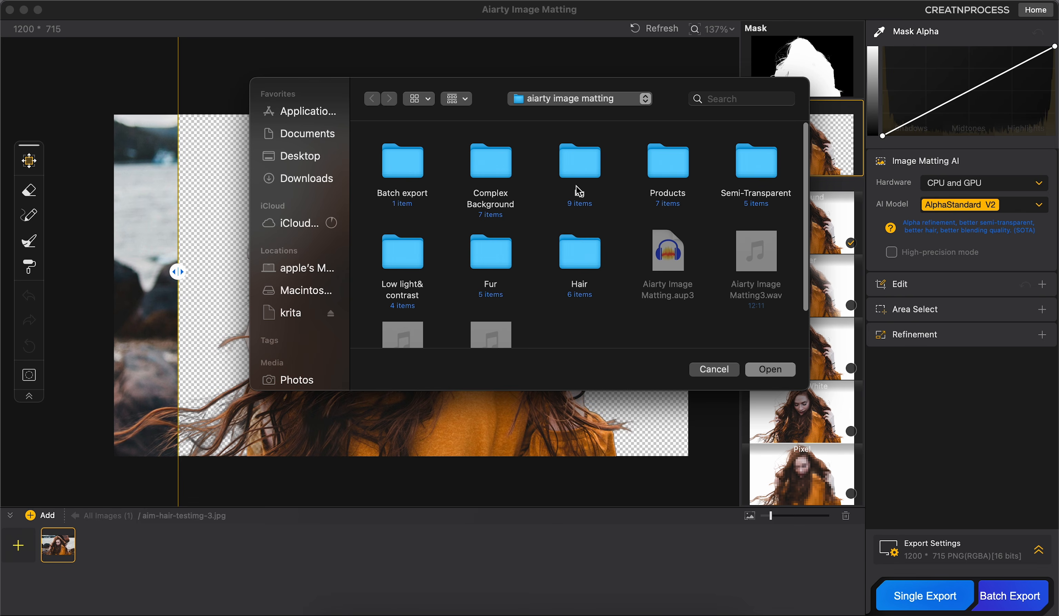
double_click(578, 261)
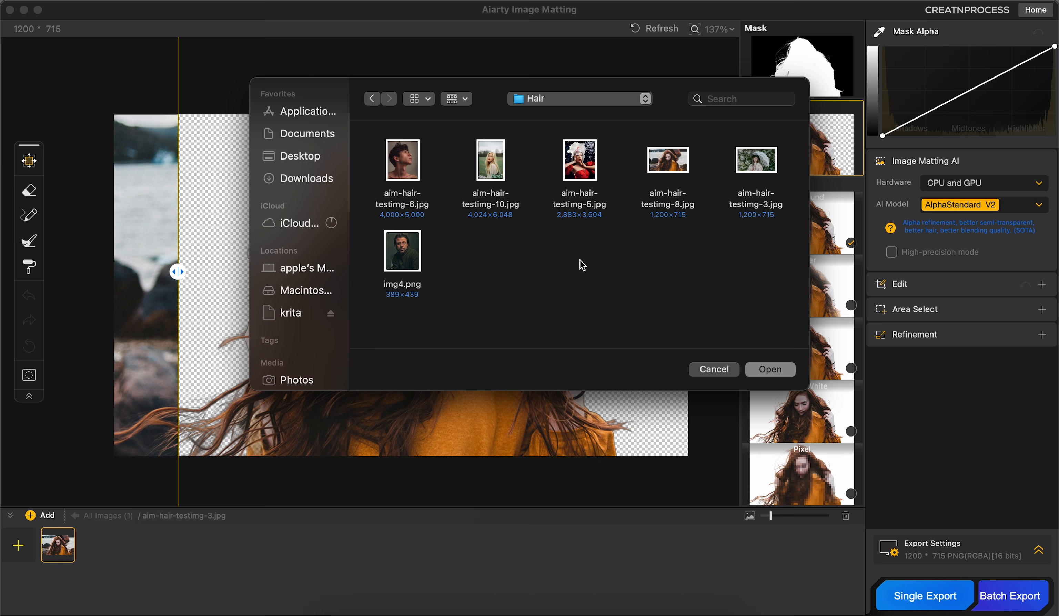
left_click(491, 167)
left_click(773, 370)
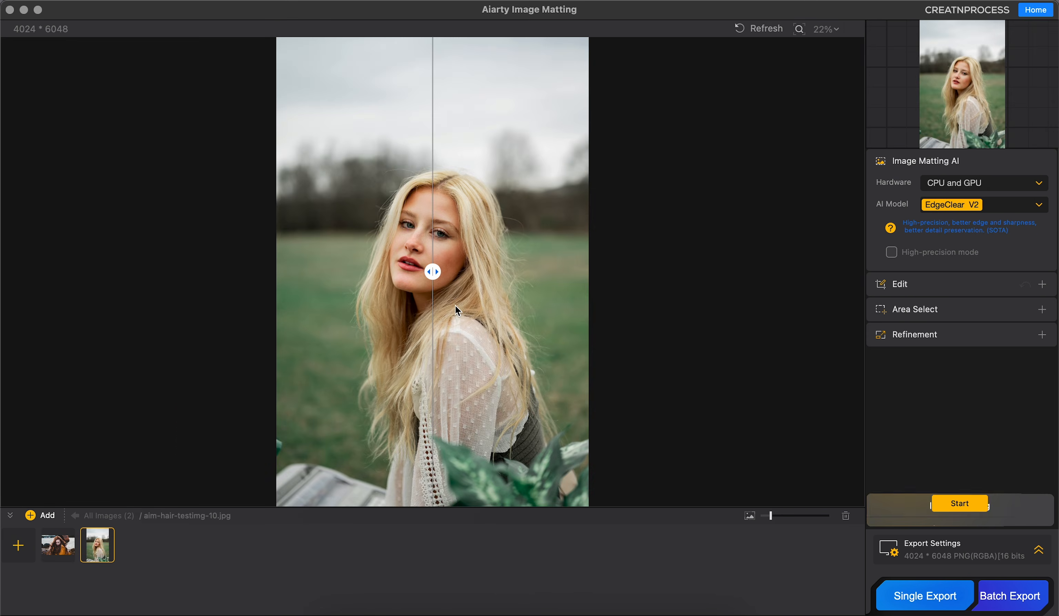
Step: Set the AI model for the blonde woman's photo to AlphaStandard V2 and run the image matting
scroll(448, 257, "up", 2)
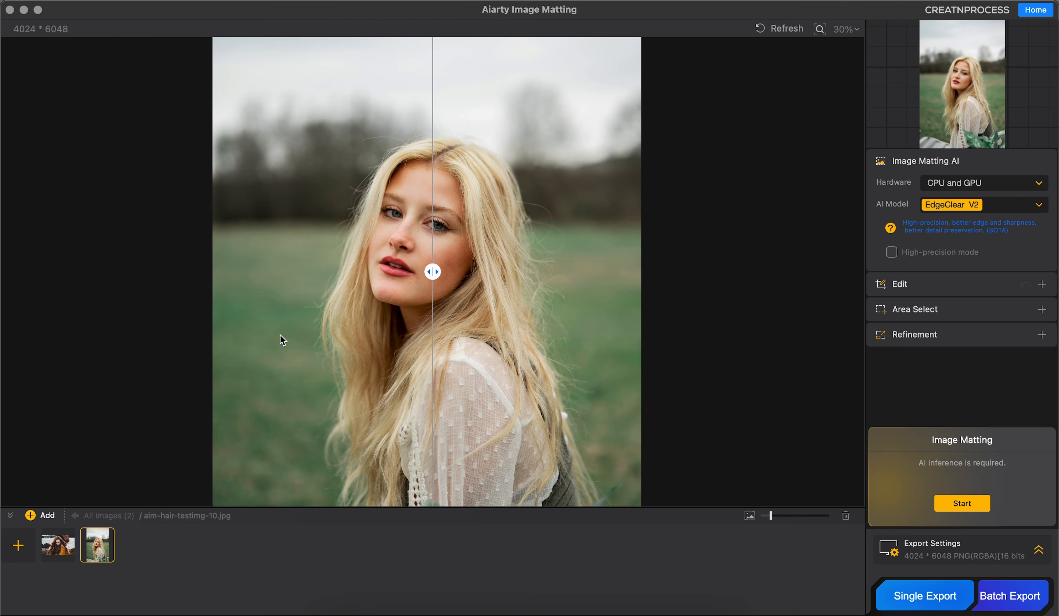
scroll(319, 301, "up", 3)
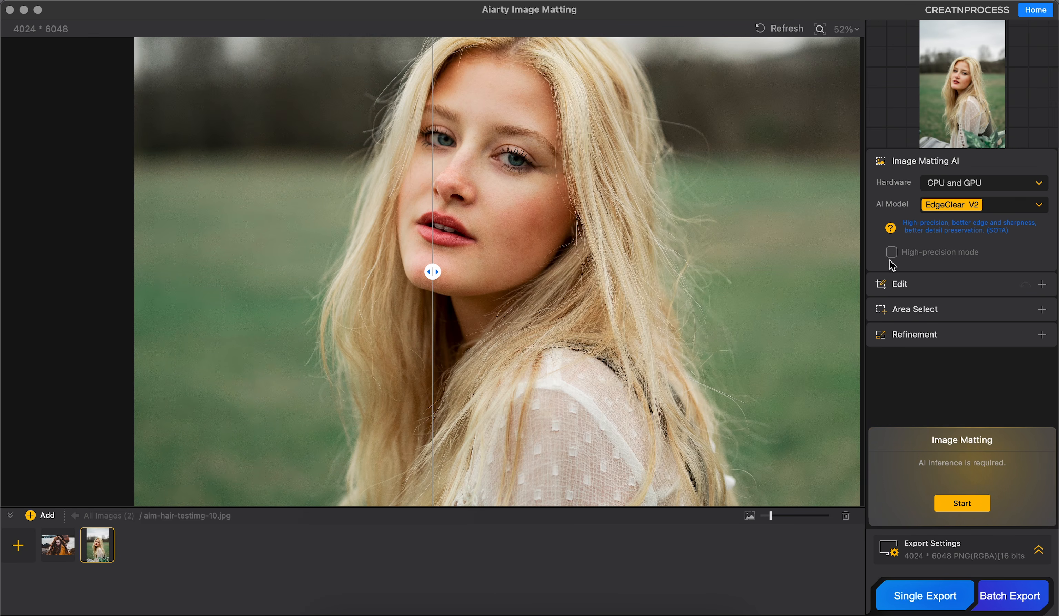
left_click(947, 206)
left_click(952, 175)
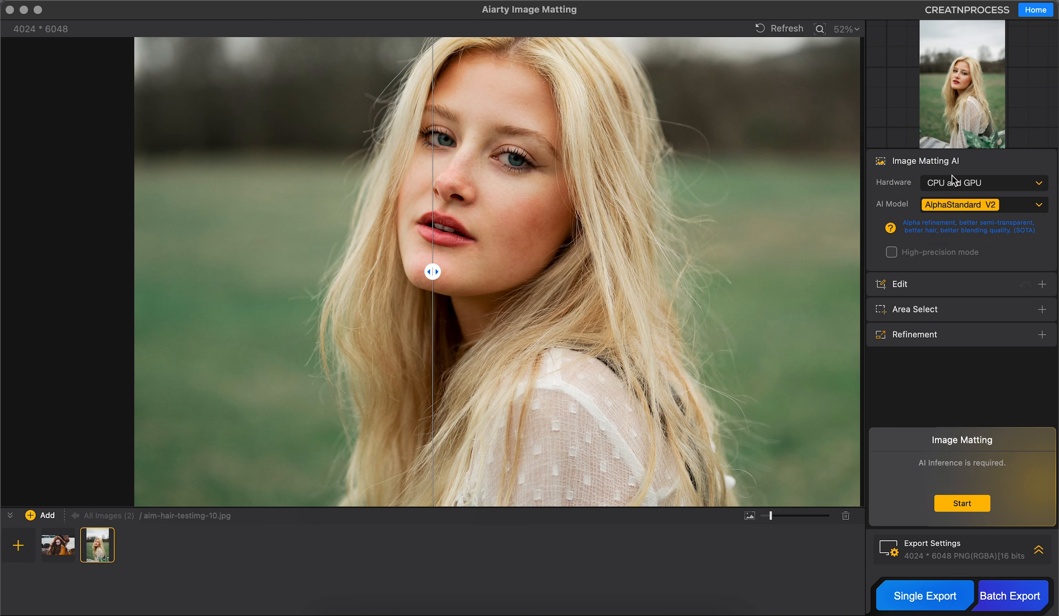
left_click(965, 504)
Step: Compare the blonde woman's transparent cutout with the original, from the hair close-up to the wider portrait
left_click_drag(402, 273, 225, 312)
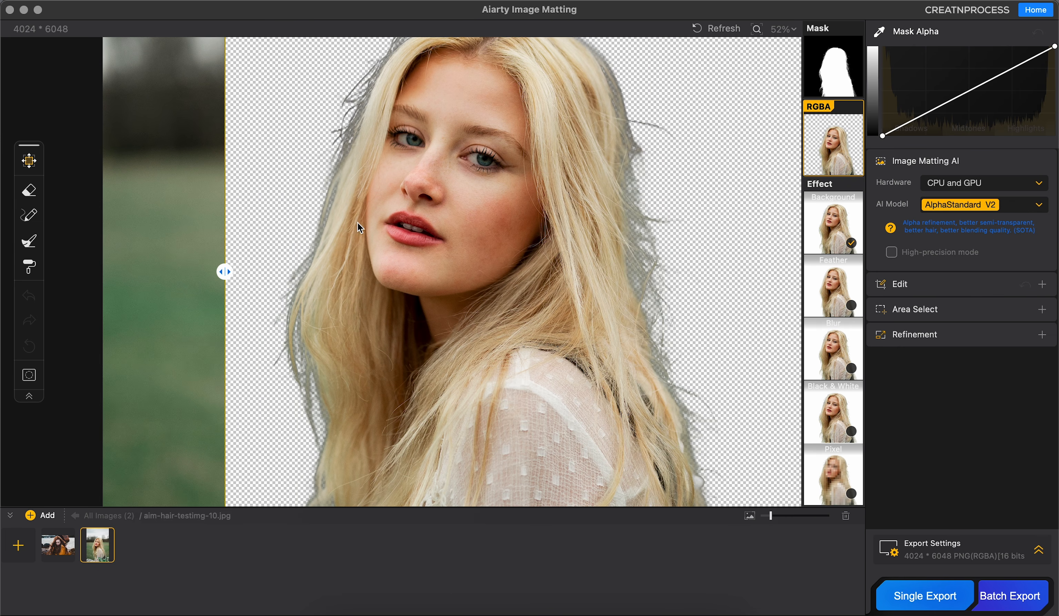
left_click_drag(228, 267, 152, 271)
scroll(557, 269, "down", 3)
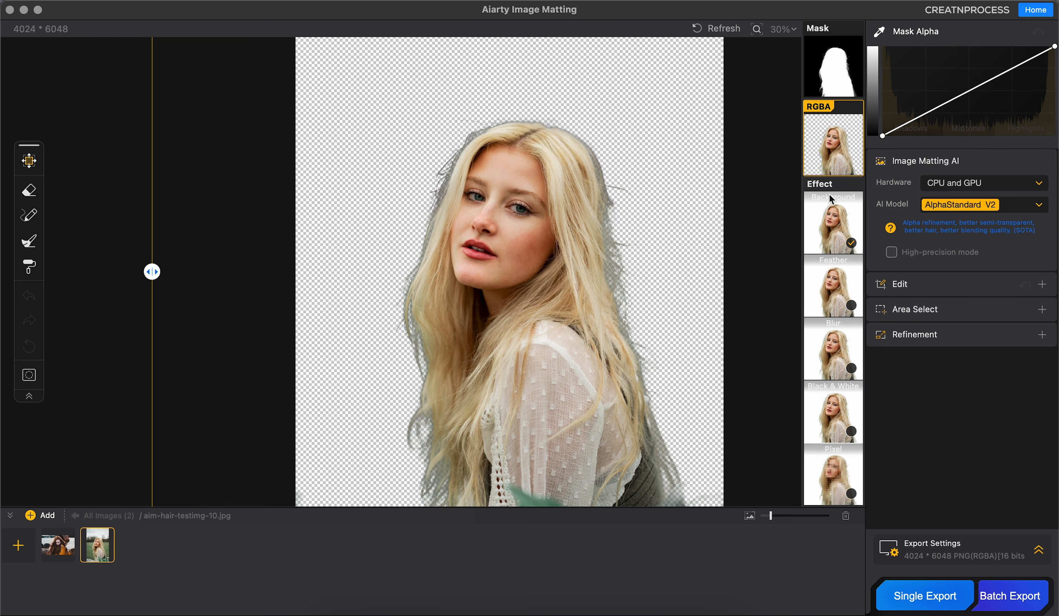
Step: Apply the Background effect with a green colour, RGB 24, 137, 62, behind the blonde woman
left_click(827, 208)
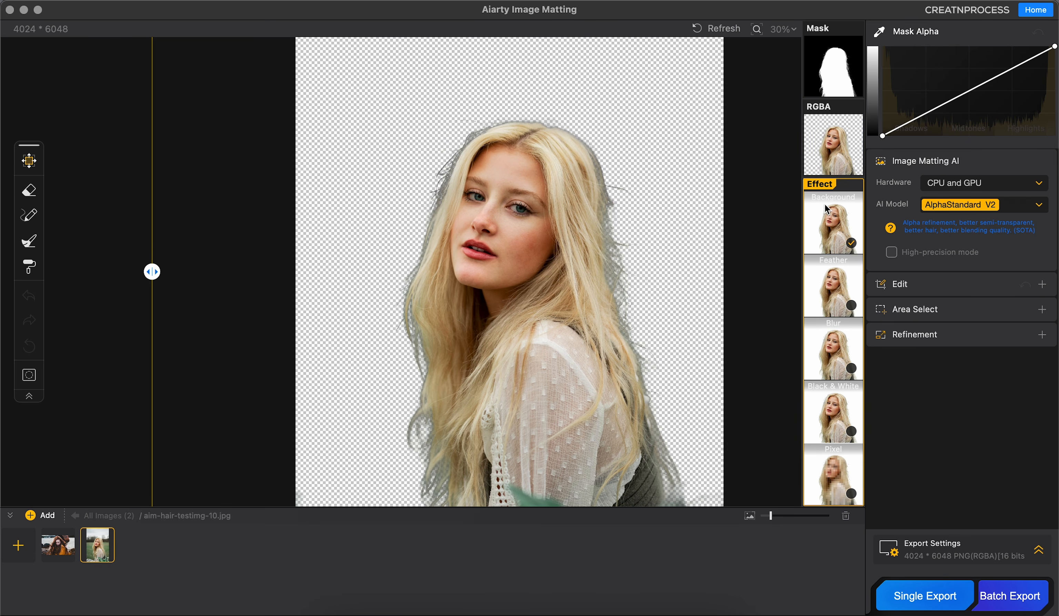
left_click(837, 212)
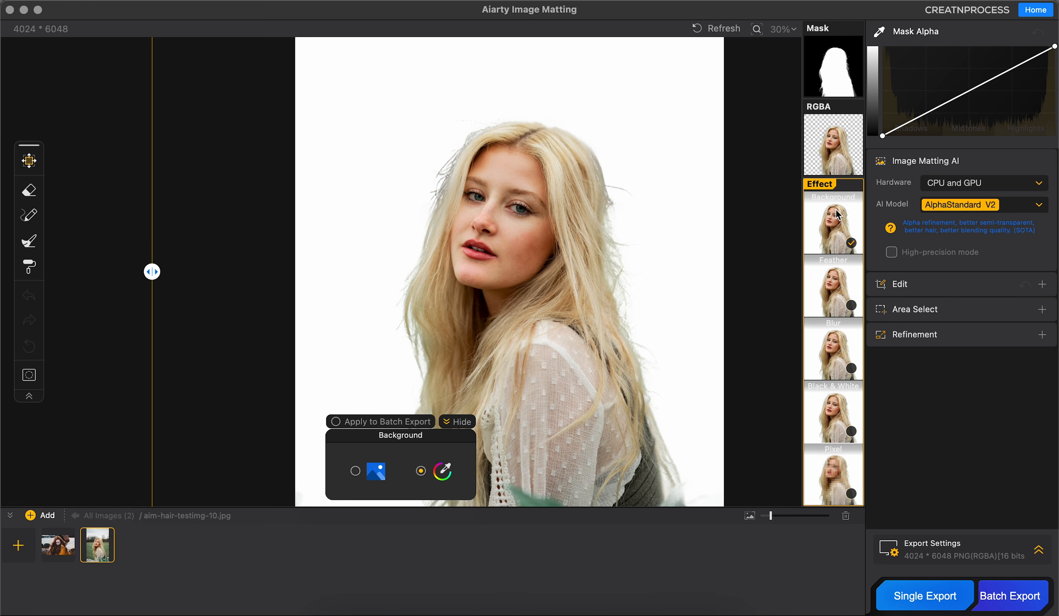
left_click(441, 472)
left_click(531, 204)
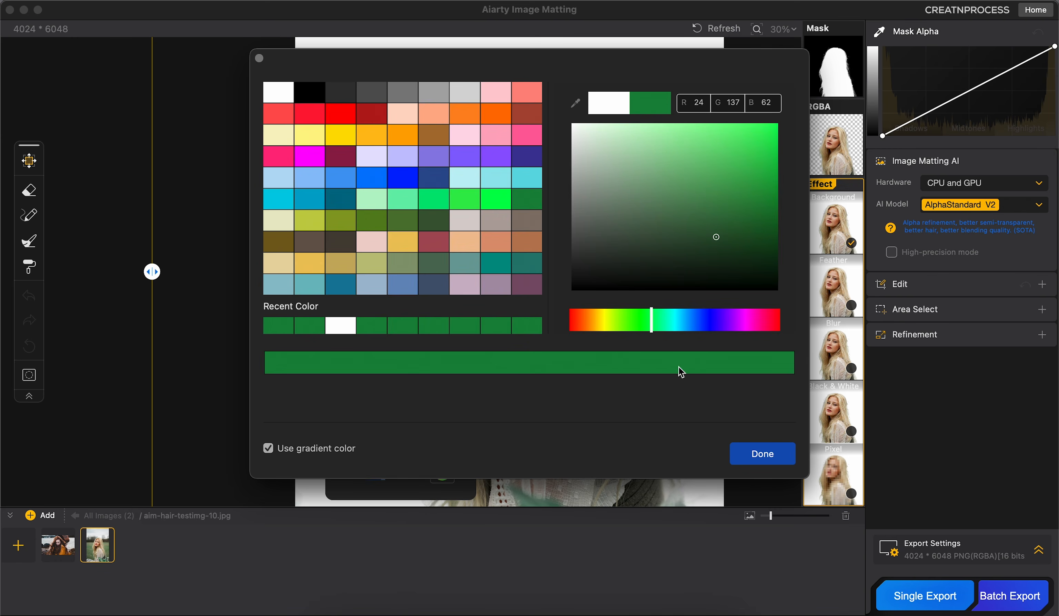
left_click(762, 453)
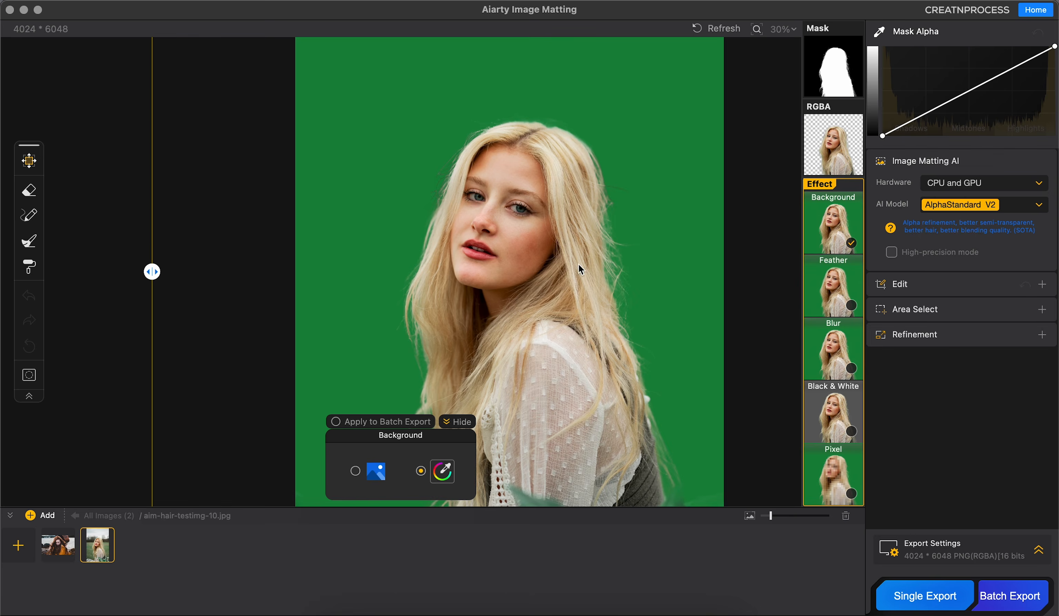
Step: Turn off the gradient colour option for the background and apply the solid green
left_click(442, 472)
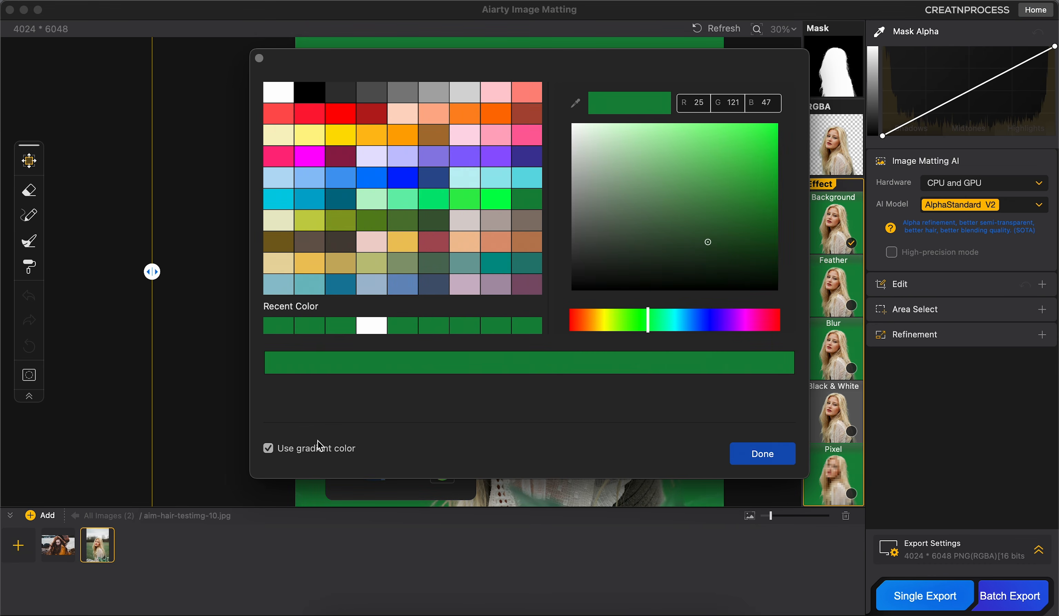
left_click(268, 448)
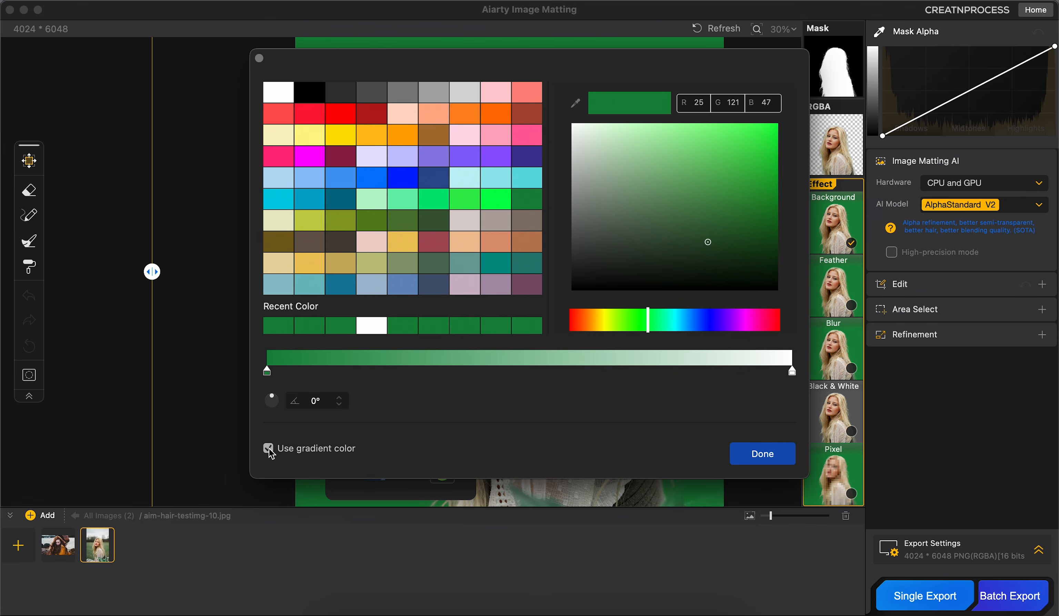
left_click(268, 449)
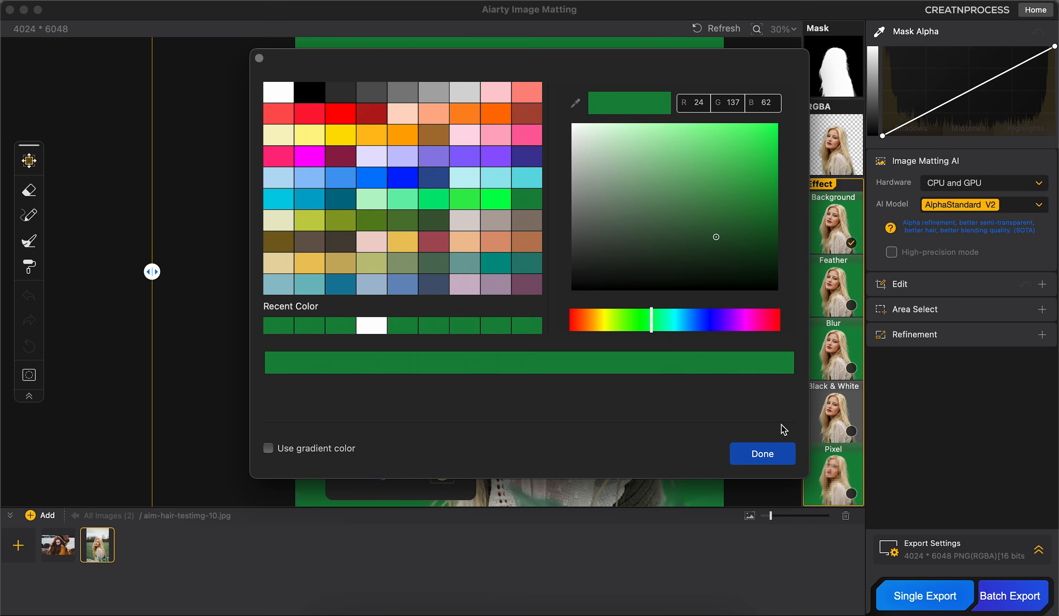
left_click(781, 452)
Step: Inspect the fine hair strands against the green background and return to the RGBA view
scroll(457, 273, "up", 10)
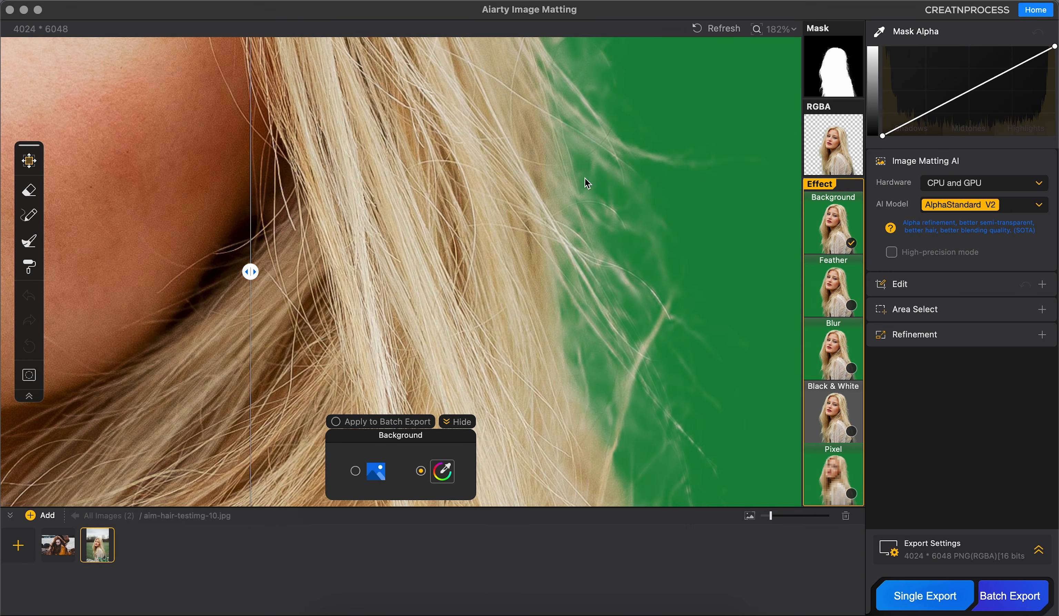
left_click_drag(249, 273, 413, 282)
left_click(840, 143)
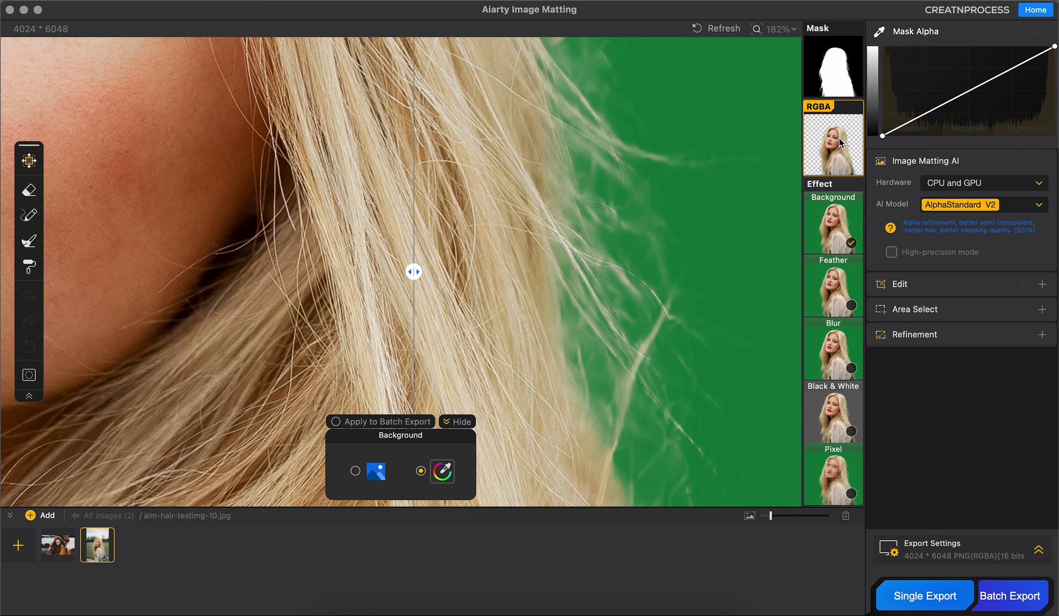
scroll(595, 233, "down", 7)
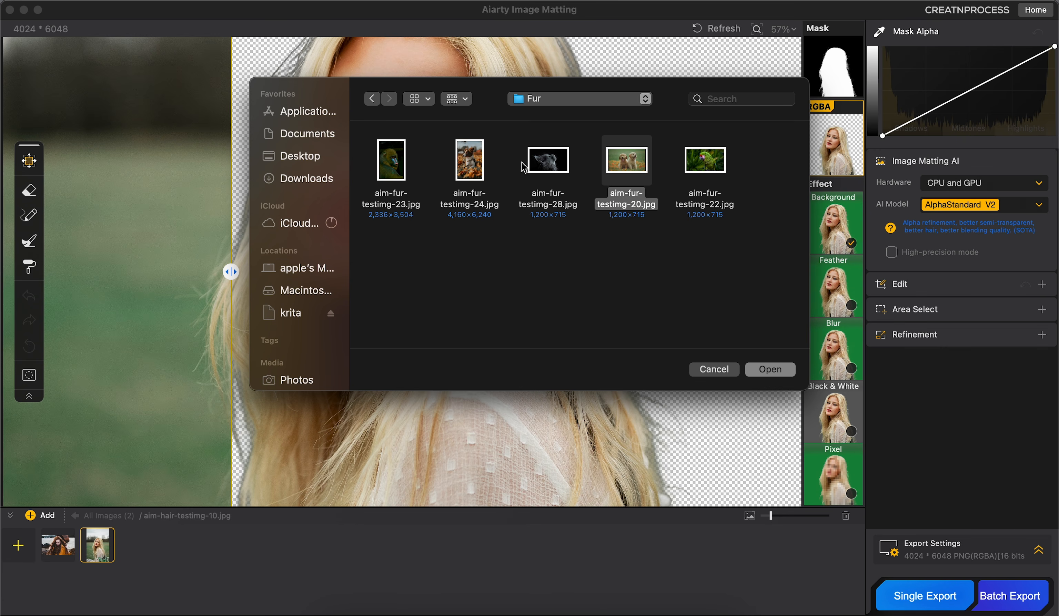
Step: Add aim-fur-testimg-20.jpg and aim-fur-testimg-28.jpg from the Fur folder, and run matting on the puppies with AlphaStandard V2
left_click(547, 168, "super")
left_click(769, 369)
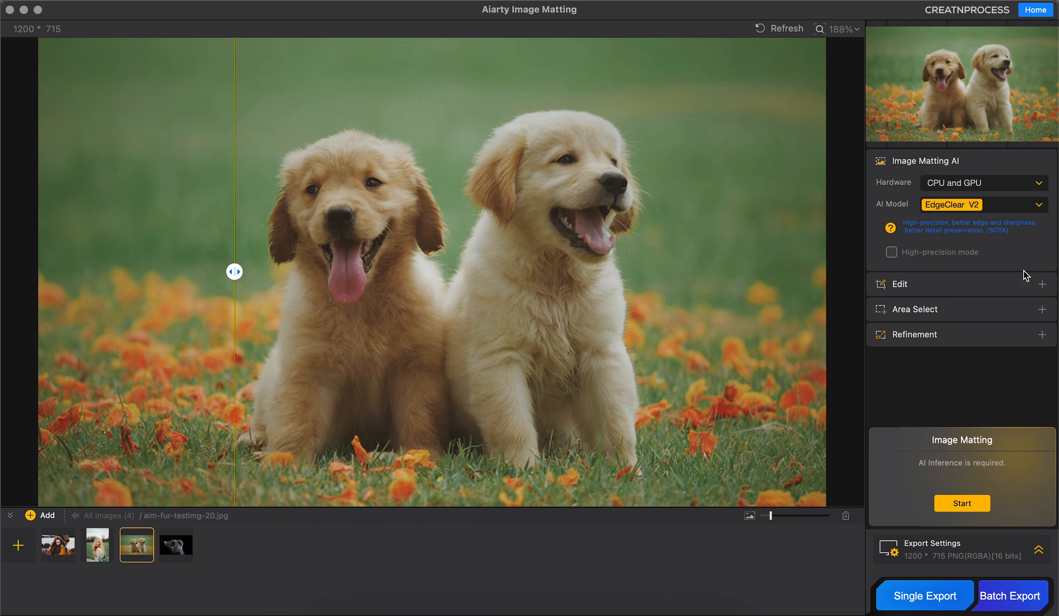
left_click(999, 209)
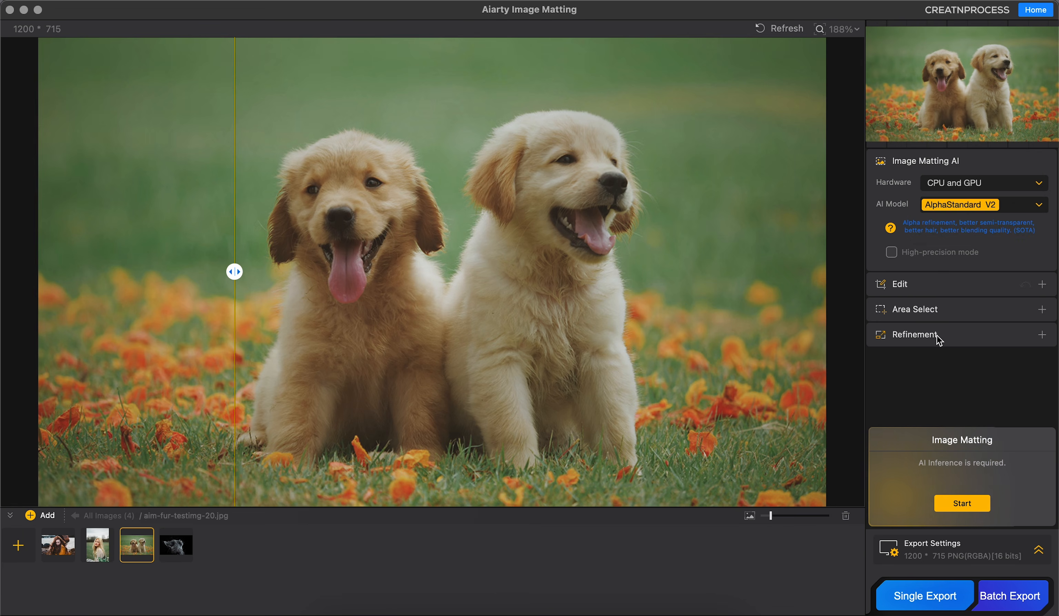
left_click(962, 505)
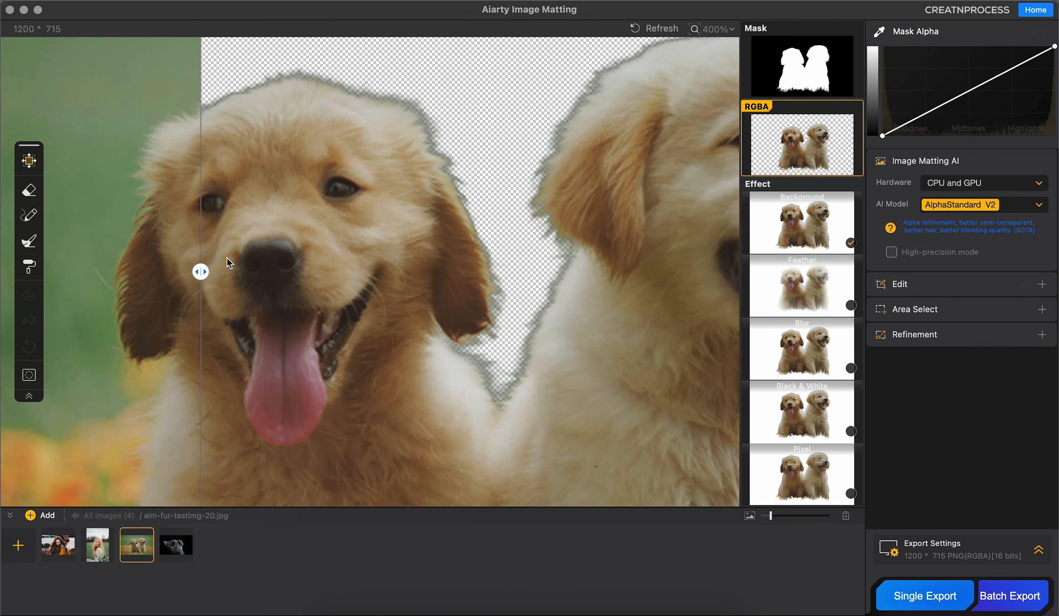
Step: Replace the puppies' background with the mountain cottage picture and compare their fur edges with the original
left_click_drag(201, 271, 95, 271)
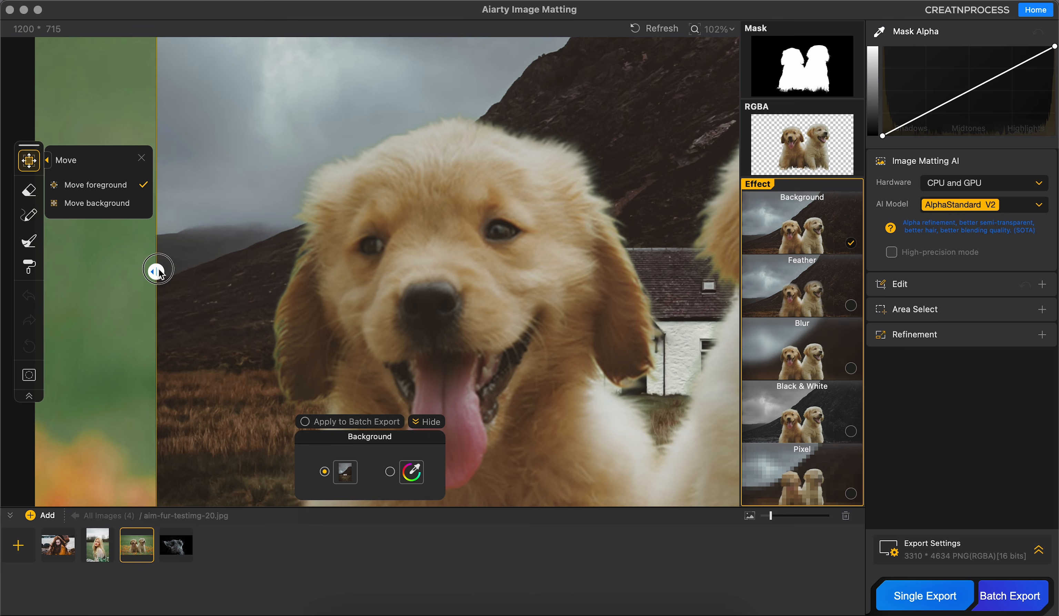
left_click_drag(415, 260, 263, 231)
left_click_drag(649, 169, 514, 189)
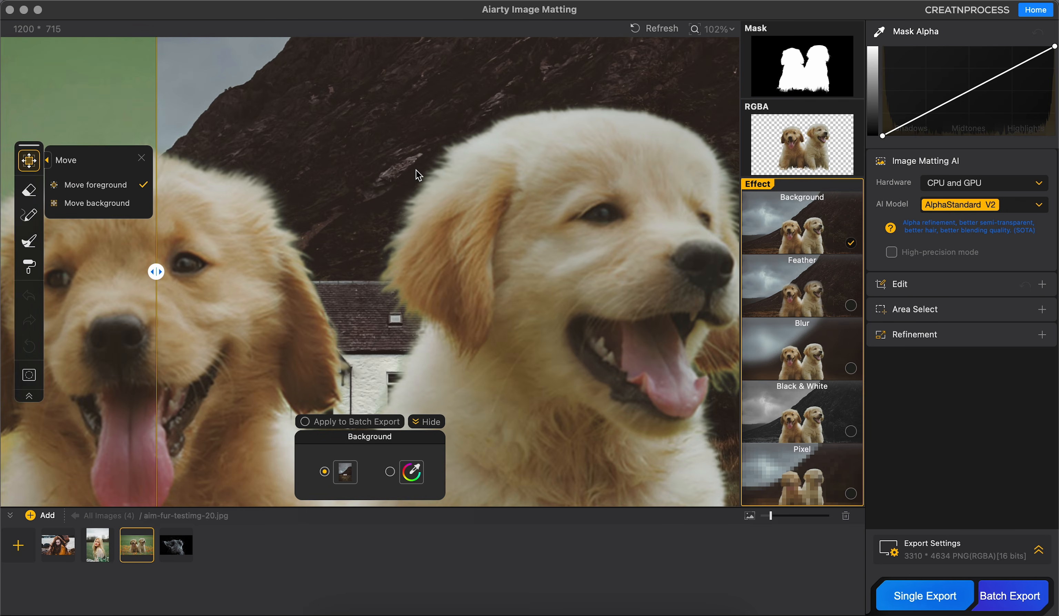
left_click_drag(155, 275, 353, 272)
left_click_drag(617, 297, 617, 259)
Step: Examine the puppies' black-and-white mask up close around the heads, ears, bodies and grass edge
left_click(769, 84)
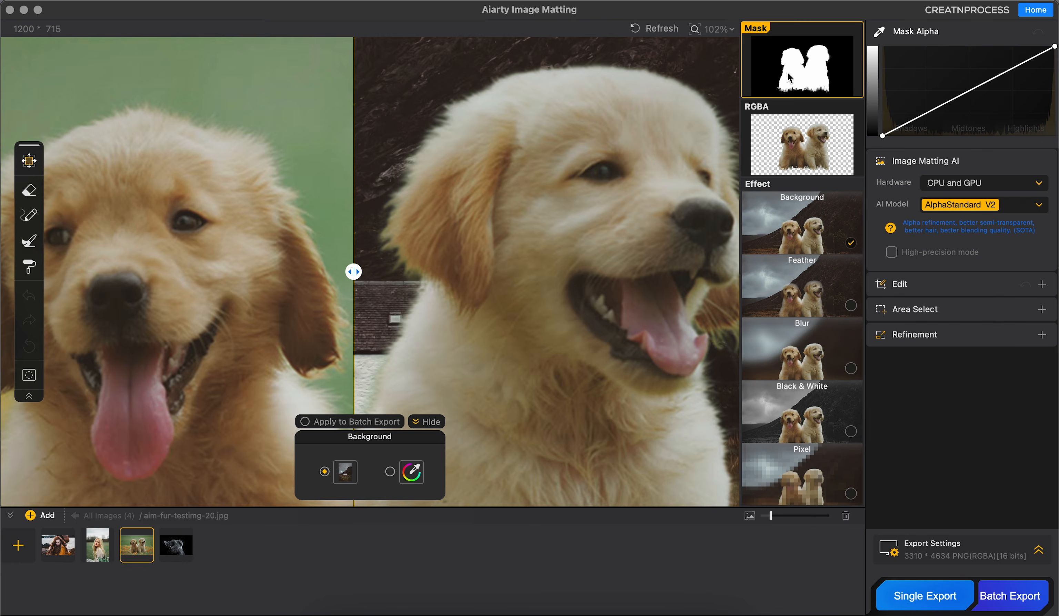
left_click_drag(356, 279, 144, 271)
scroll(303, 267, "up", 5)
left_click_drag(451, 177, 516, 151)
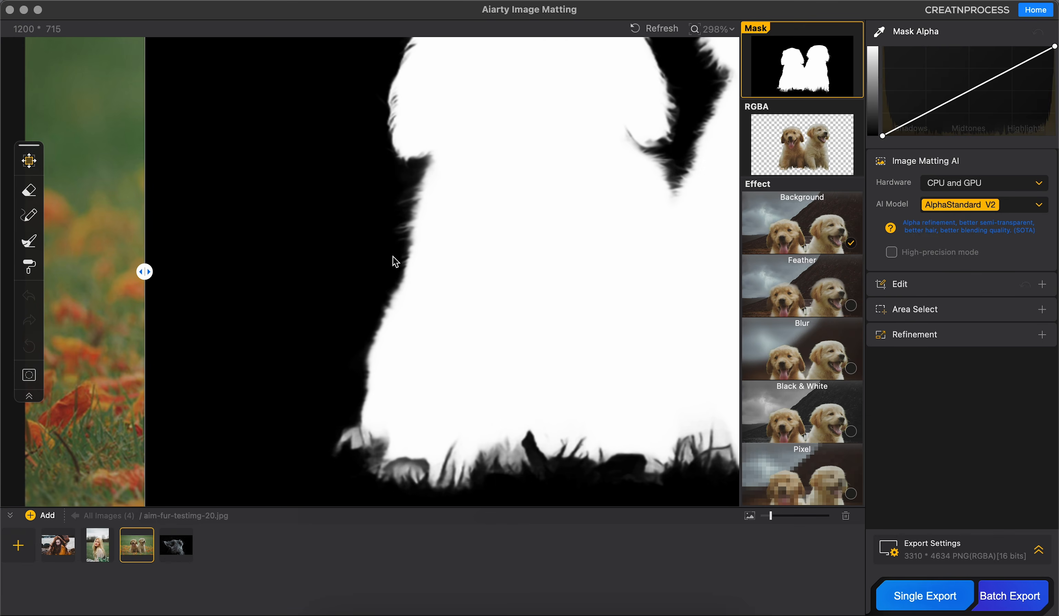
left_click_drag(425, 209, 437, 306)
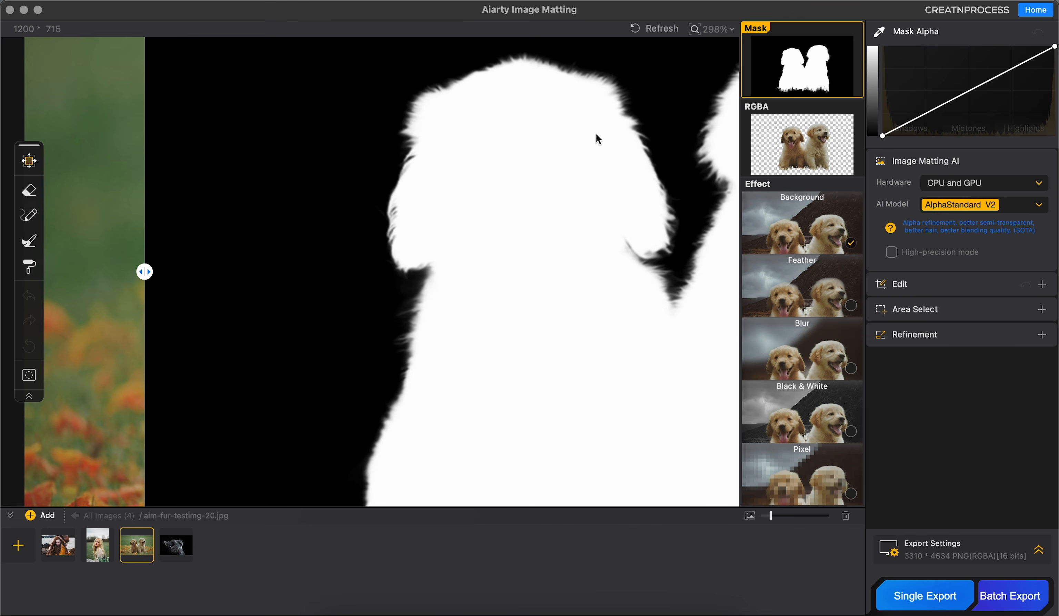
left_click_drag(592, 135, 435, 135)
left_click_drag(602, 212, 440, 195)
left_click_drag(553, 252, 534, 220)
Step: Set the AI model for the grey cat photo aim-fur-testimg-28.jpg to AlphaEdge V2 and run the image matting
left_click(184, 551)
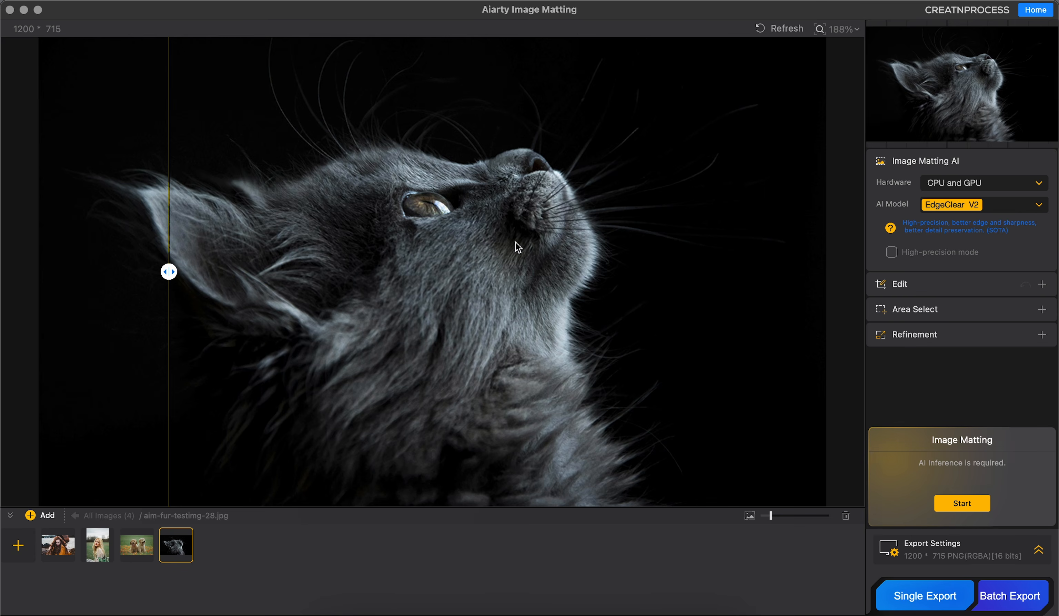
scroll(560, 264, "down", 3)
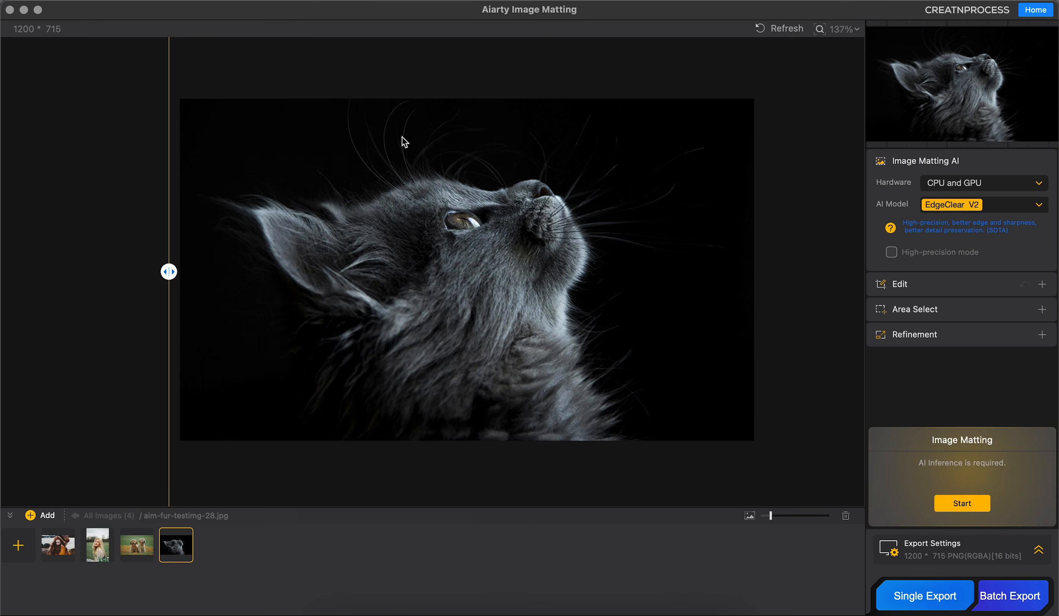
left_click(974, 204)
left_click(980, 192)
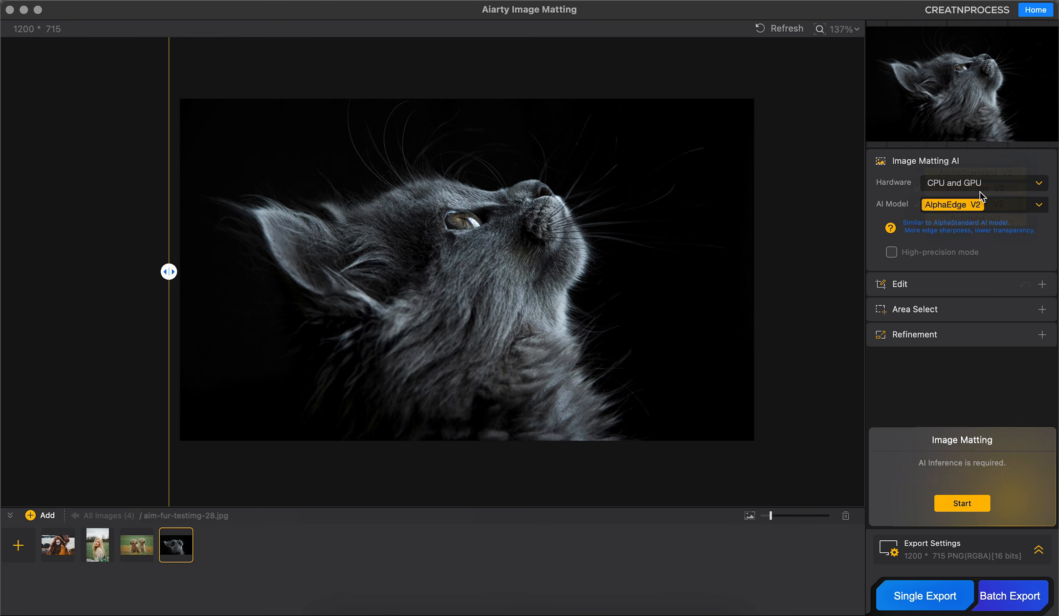
left_click(957, 503)
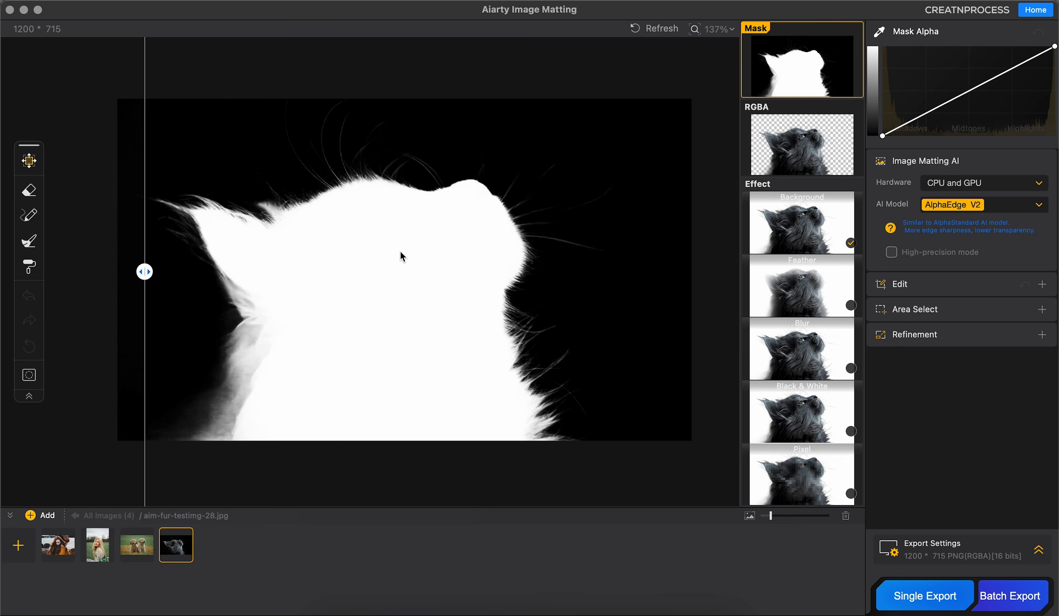
Step: Compare the cat's RGBA cutout with the original and replace its background with the cloudy sky picture
left_click(772, 168)
left_click_drag(176, 263, 132, 250)
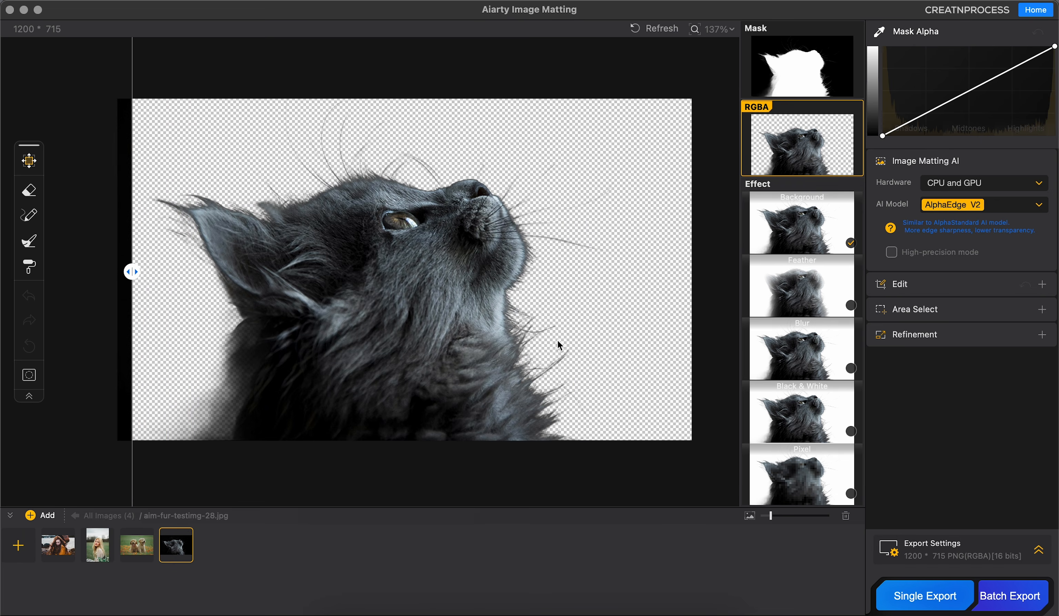
left_click(760, 265)
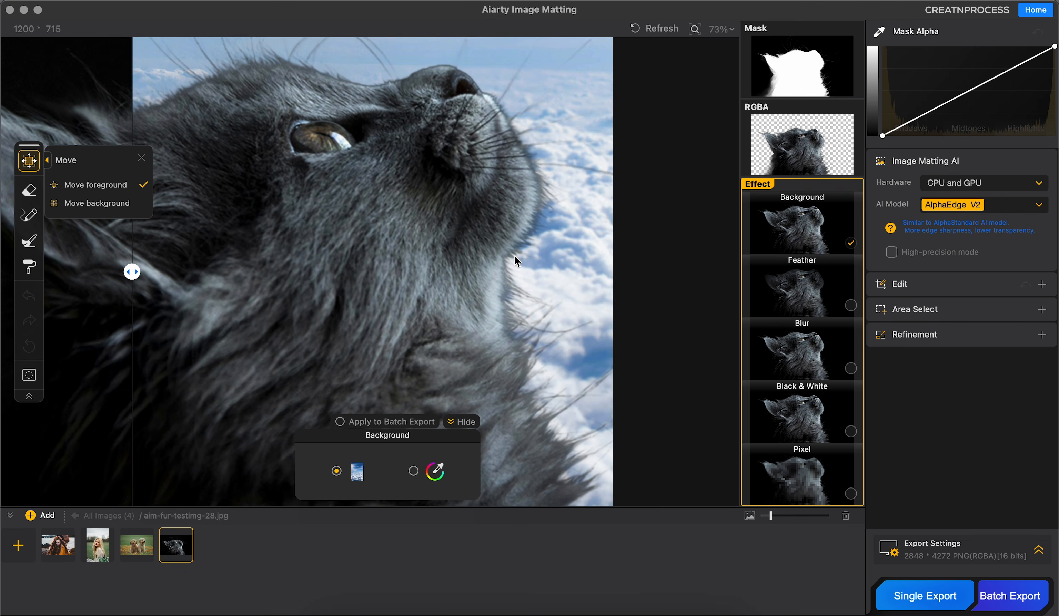
scroll(515, 256, "down", 2)
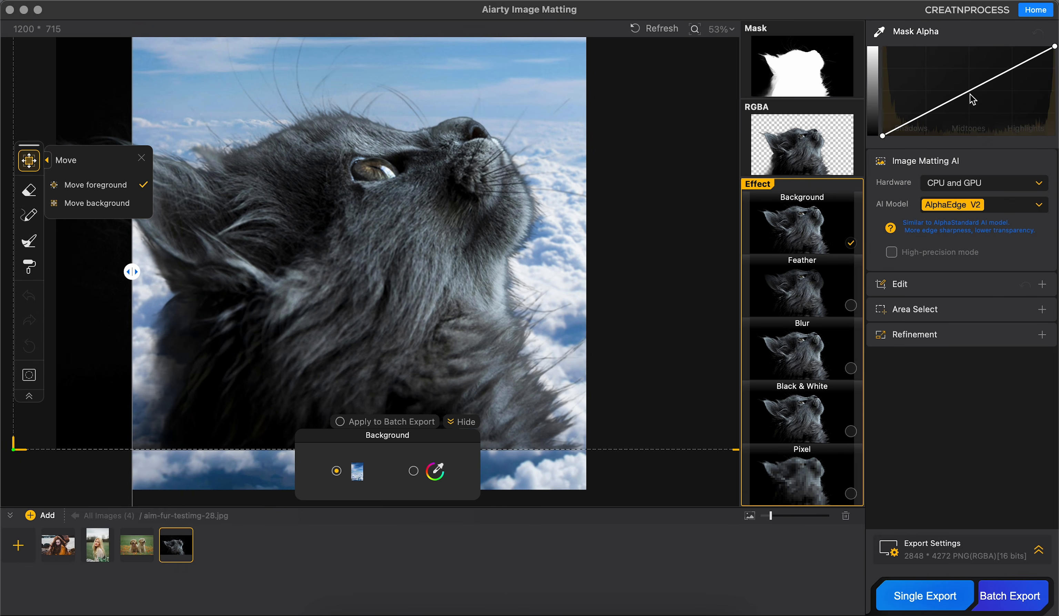
Step: Lower the midtones of the cat's Mask Alpha curve and compare the cutout with the original
left_click_drag(971, 89, 982, 104)
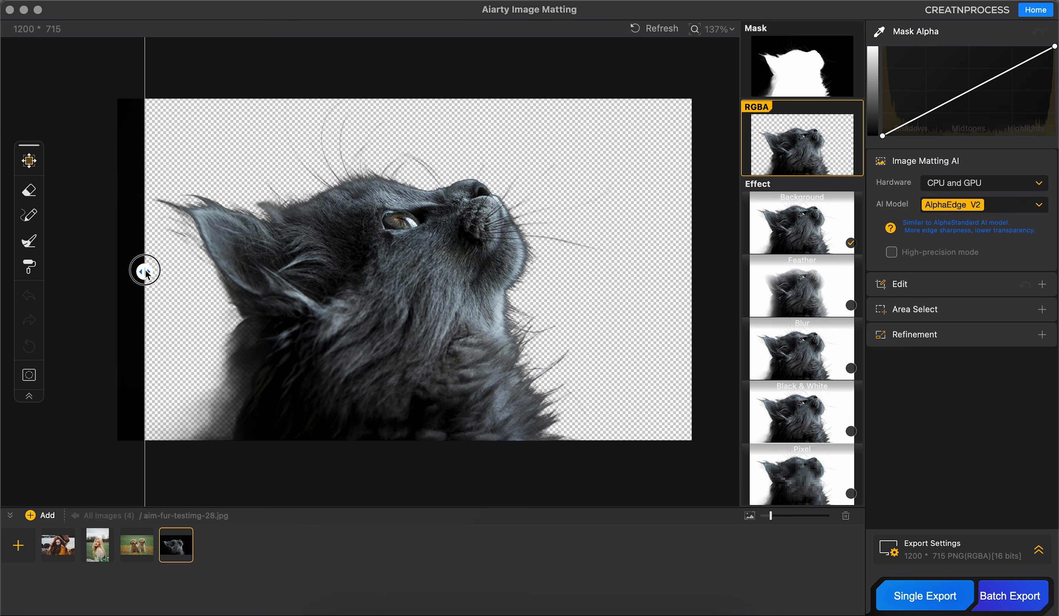
left_click_drag(145, 273, 134, 253)
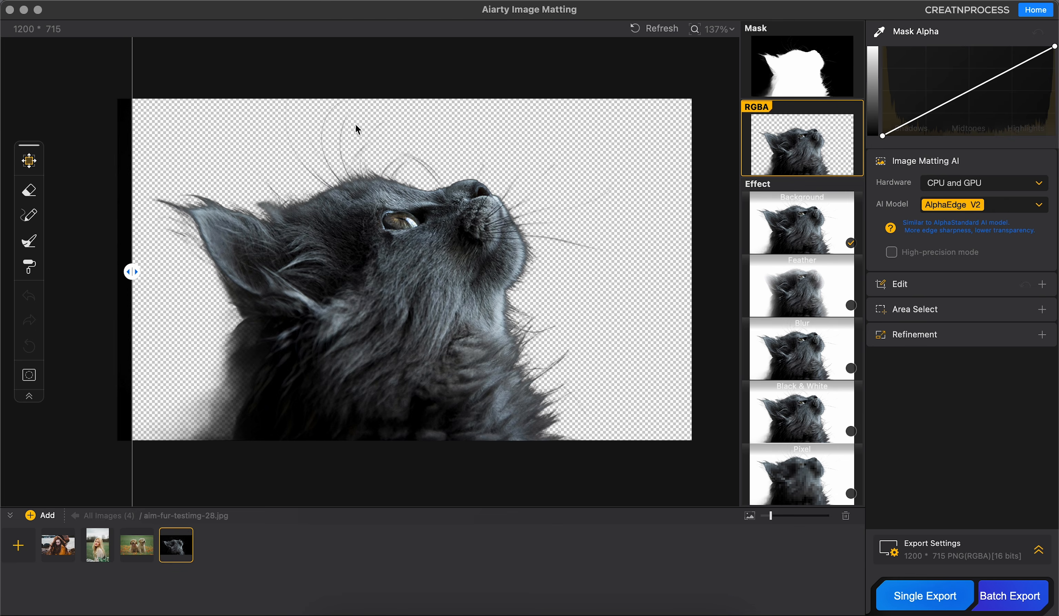
Step: Fill the grey cat's background with the solid indigo colour, RGB 66, 54, 154
left_click(823, 249)
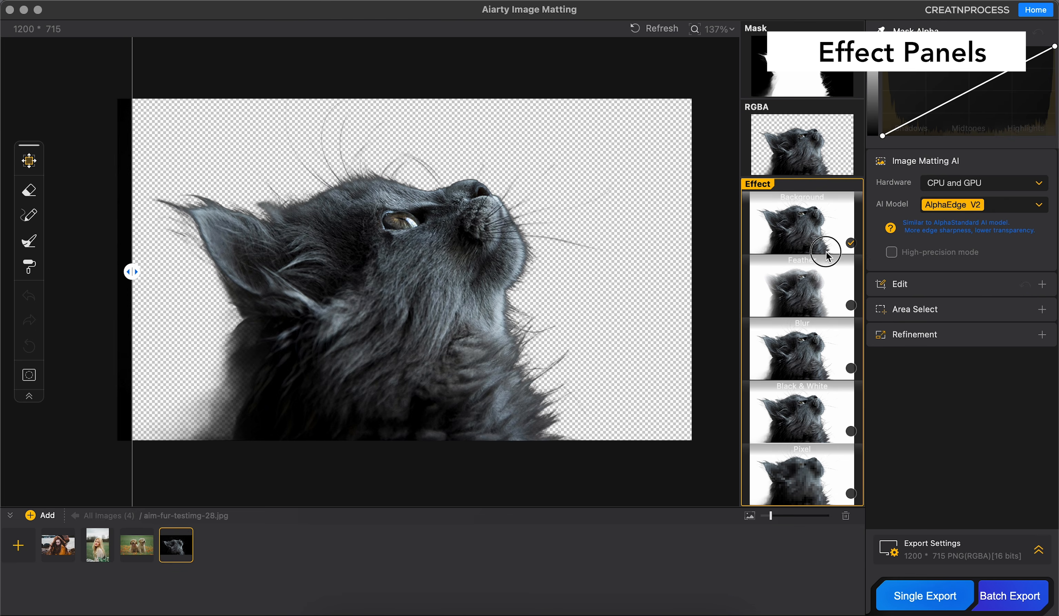
left_click(435, 471)
left_click(517, 164)
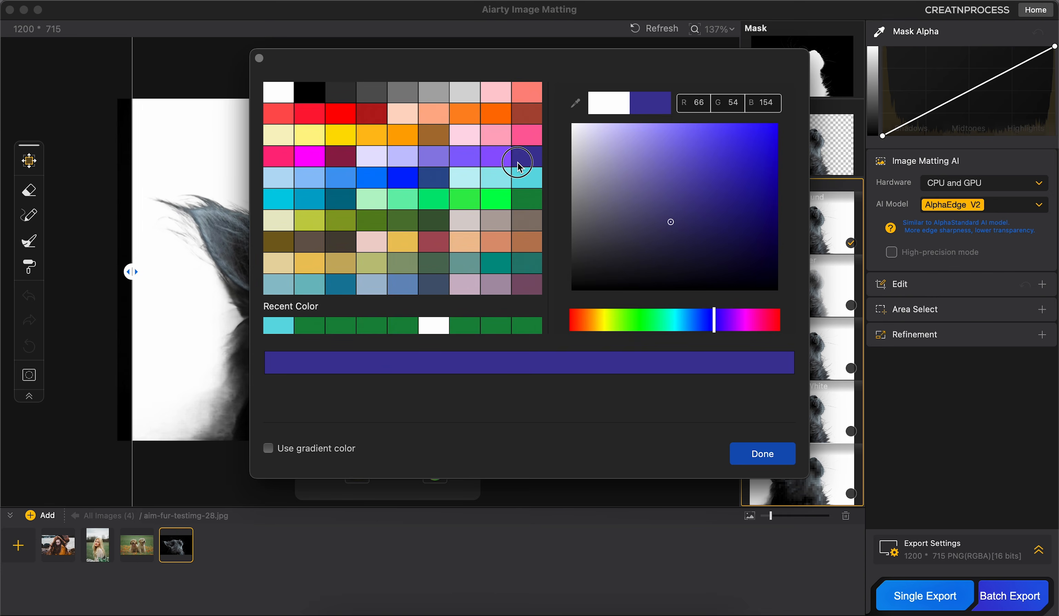
left_click(749, 449)
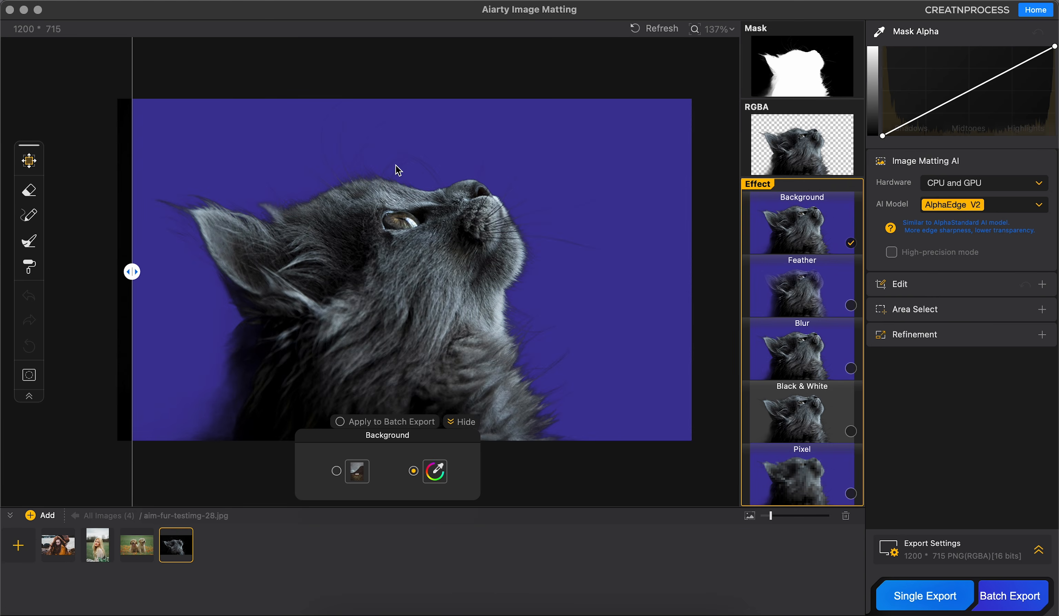
Step: Replace the cat's background with the bathroom picture and apply the Blur effect to that background
left_click(368, 469)
left_click(404, 378)
left_click(773, 373)
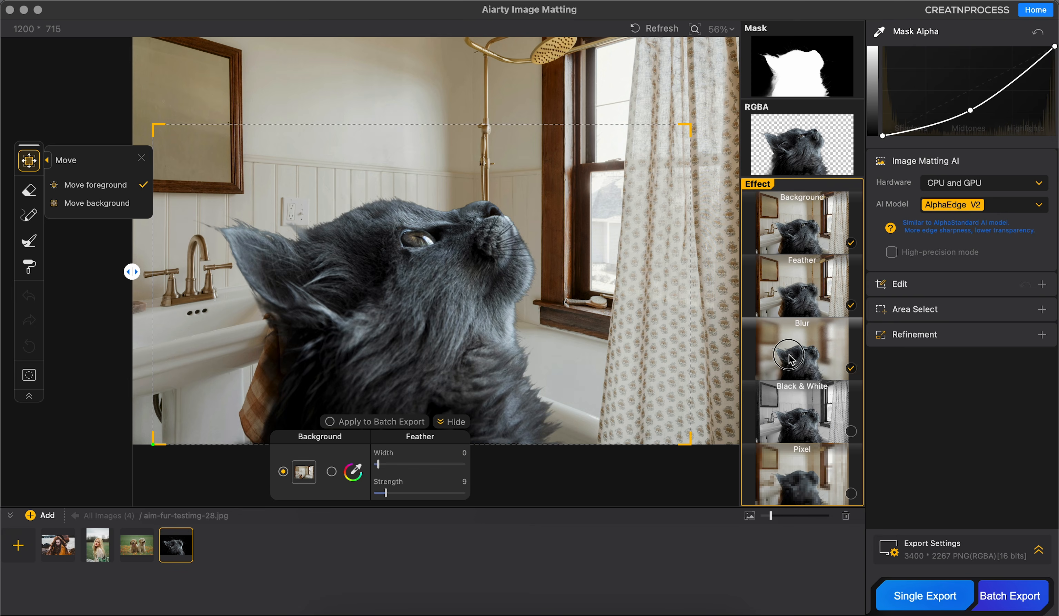
left_click(445, 468)
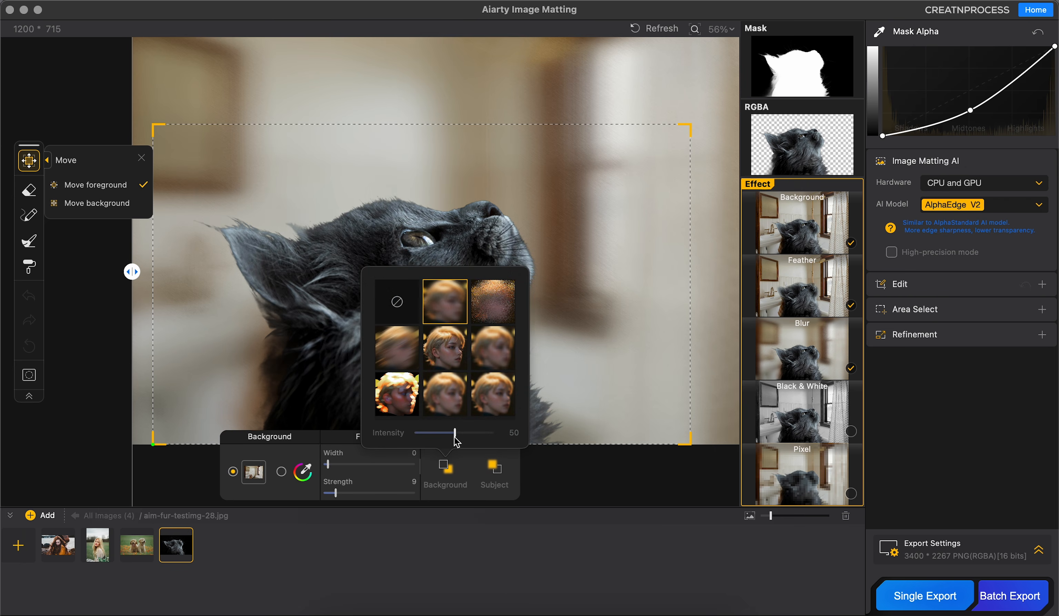
mouse_move(454, 436)
left_mouse_down()
mouse_move(423, 436)
mouse_move(449, 436)
left_mouse_up()
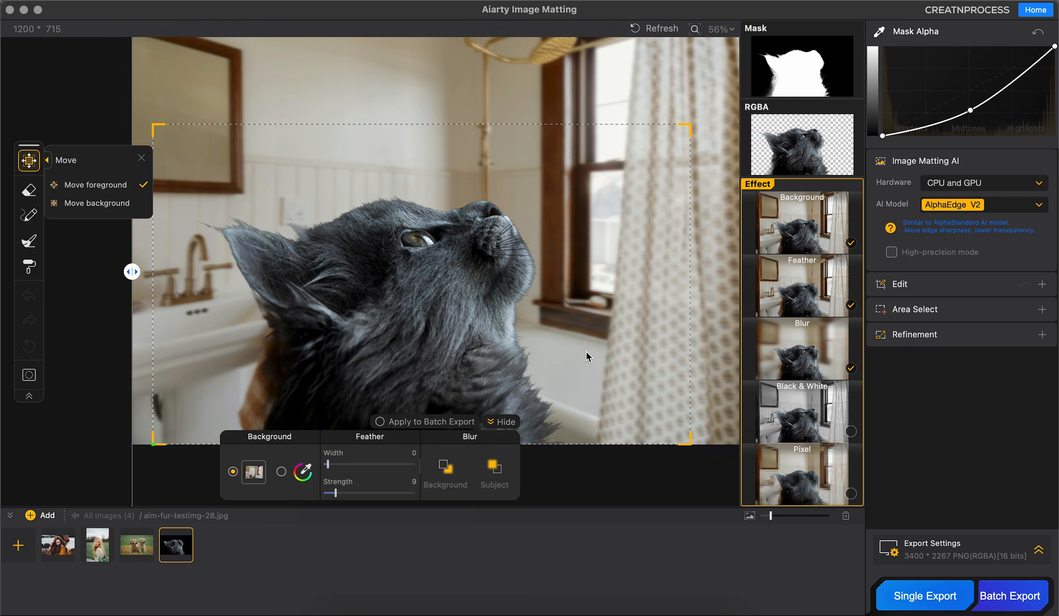
Step: Apply the Black & White effect to the bathroom background with GrayScale at 71
left_click(820, 416)
mouse_move(533, 433)
left_mouse_down()
mouse_move(442, 434)
mouse_move(524, 431)
left_mouse_up()
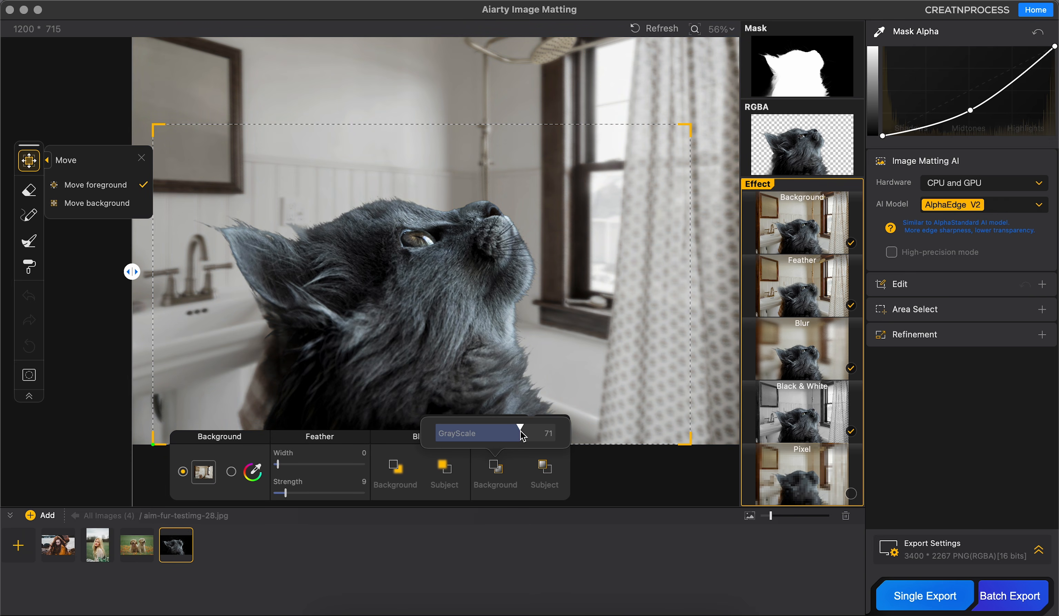
Step: Apply the Pixel effect with a pixel size of 0 on the cat and 33 on the background
left_click(821, 483)
left_click(593, 470)
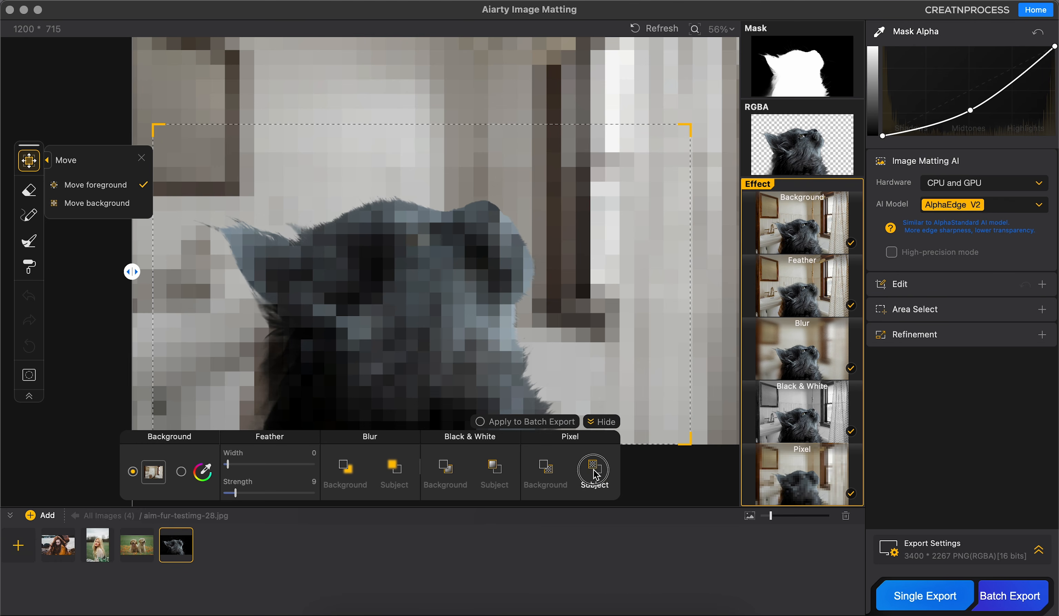
left_click_drag(587, 428, 526, 435)
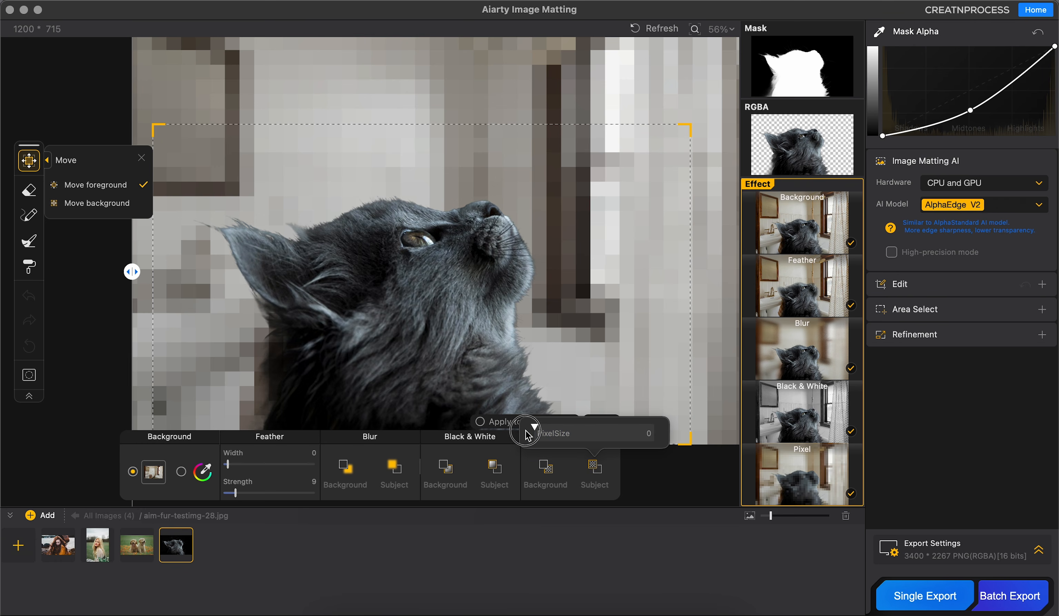
left_click(551, 470)
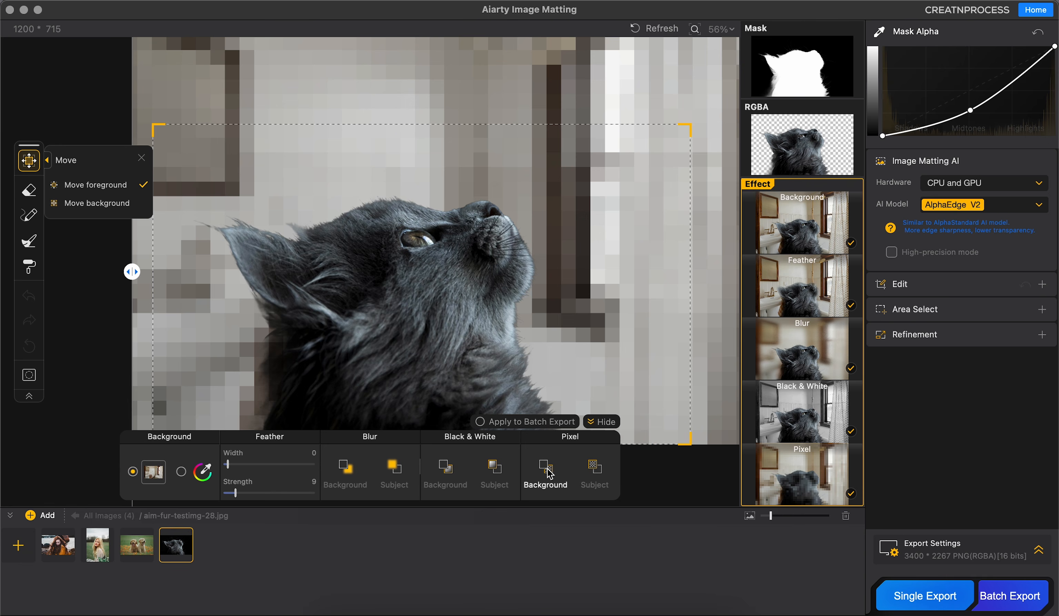
left_click(547, 470)
left_click_drag(558, 432, 525, 432)
scroll(539, 340, "down", 3)
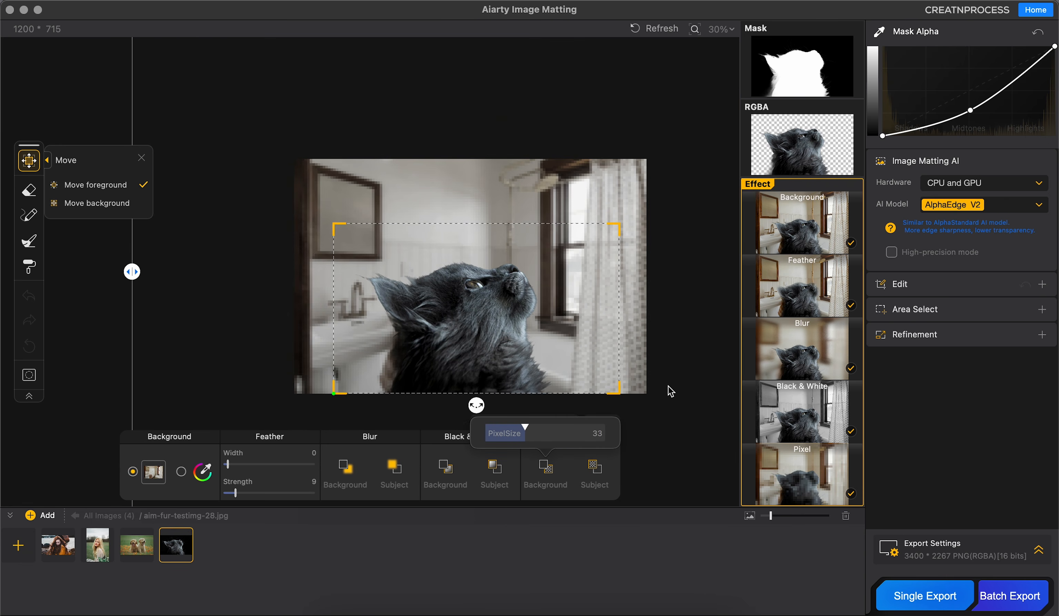
left_click(650, 372)
left_click_drag(618, 382, 581, 370)
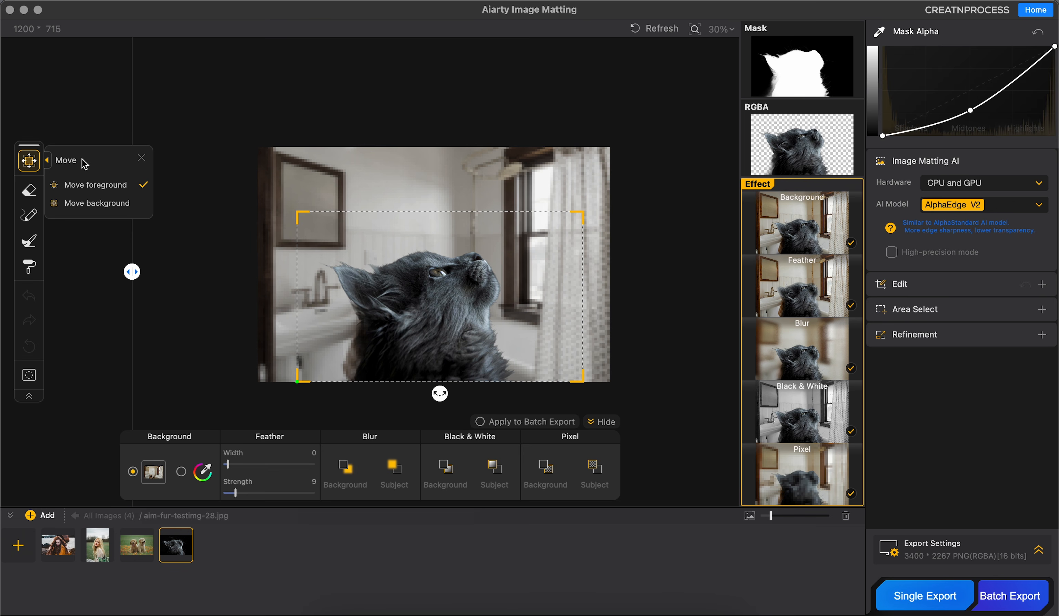
left_click(141, 158)
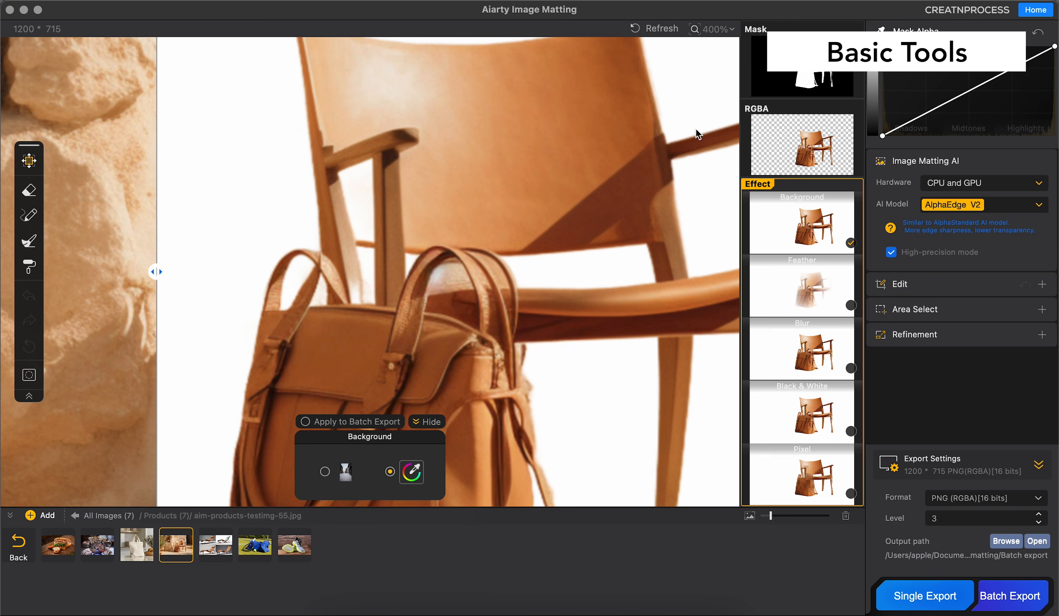
Step: Erase the opening inside the bag handle on the chair-and-bag mask, and brush over the gap below the chair back
left_click(801, 87)
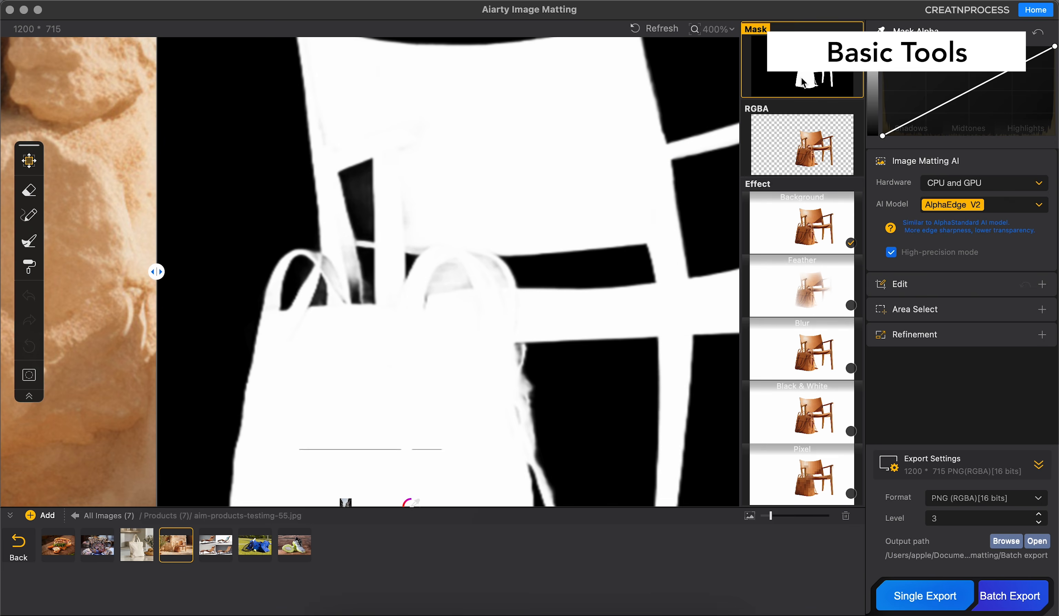
left_click(30, 191)
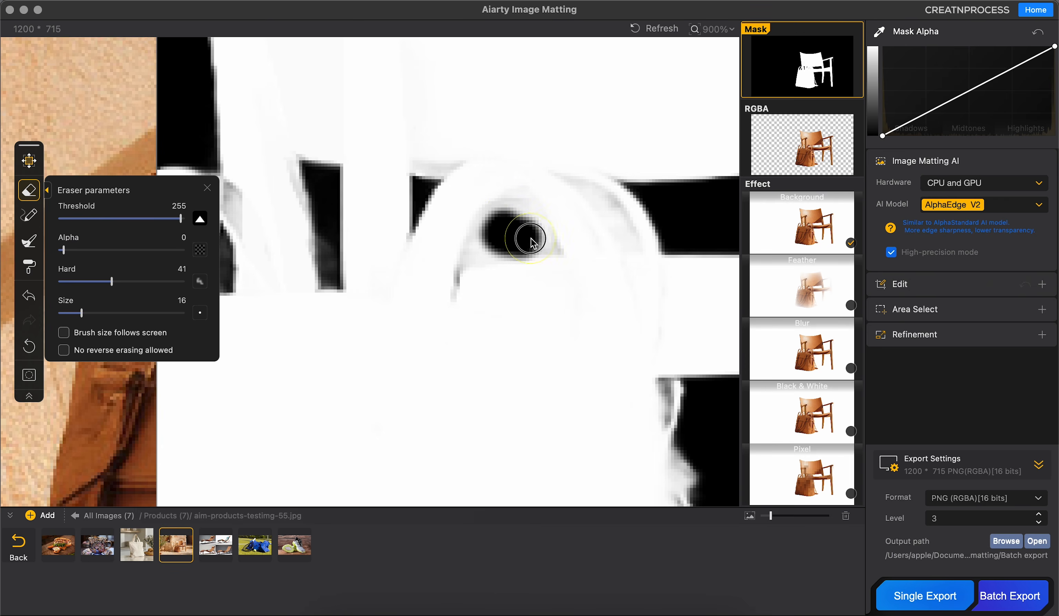
left_click(29, 215)
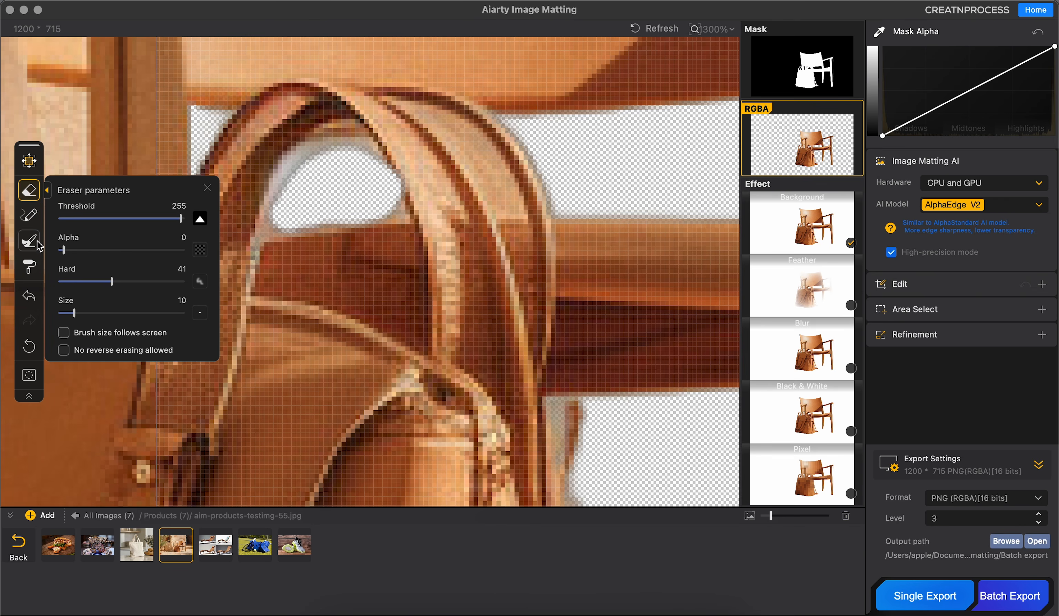
Step: Retouch the mask along the bag's loose strap using the Burn tool at value 50, hardness 20 and size 22
left_click(29, 241)
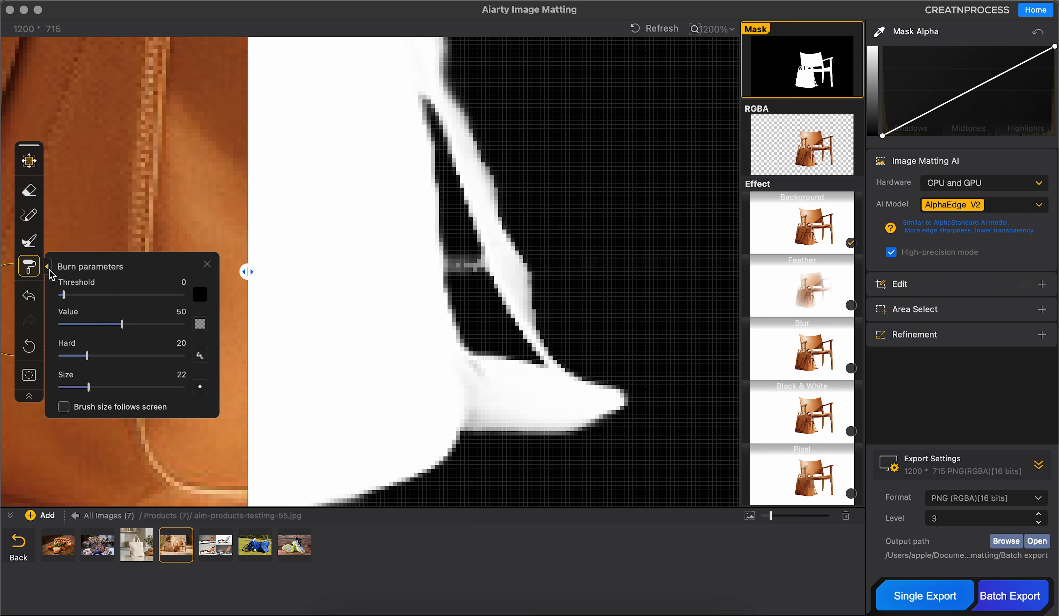
left_click_drag(466, 190, 543, 533)
mouse_move(499, 179)
left_mouse_down()
mouse_move(478, 316)
mouse_move(477, 460)
left_mouse_up()
mouse_move(474, 290)
left_mouse_down()
mouse_move(472, 275)
mouse_move(633, 442)
left_mouse_up()
left_click_drag(545, 148, 530, 152)
scroll(571, 261, "down", 4)
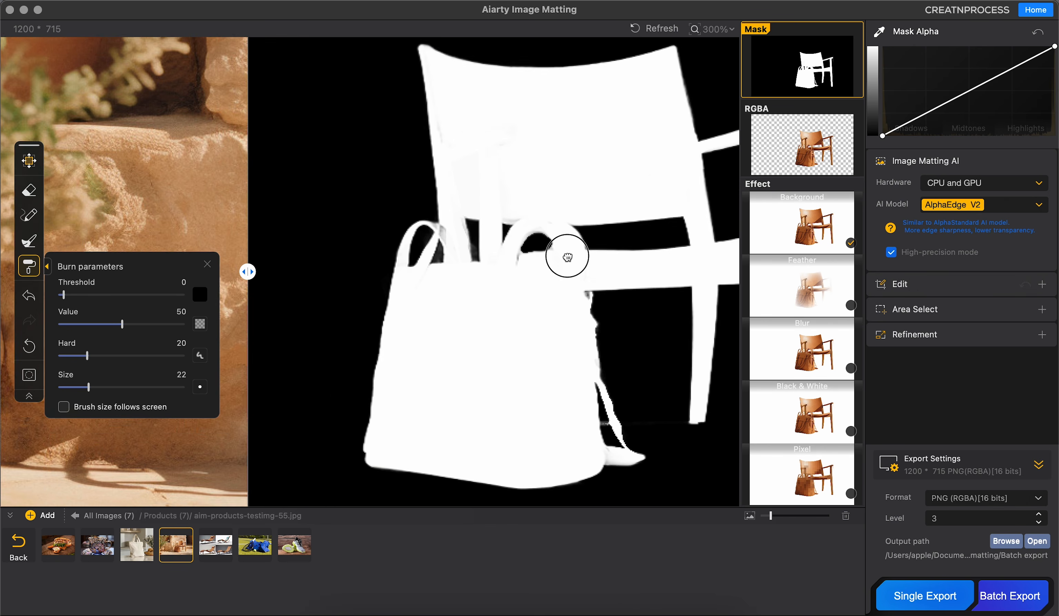
Step: Examine the RGBA cutout of the chair and leather bag up close after the mask retouching
left_click_drag(571, 261, 531, 244)
left_click(778, 161)
scroll(559, 318, "up", 3)
scroll(563, 315, "down", 5)
left_click_drag(563, 315, 510, 290)
scroll(537, 296, "up", 5)
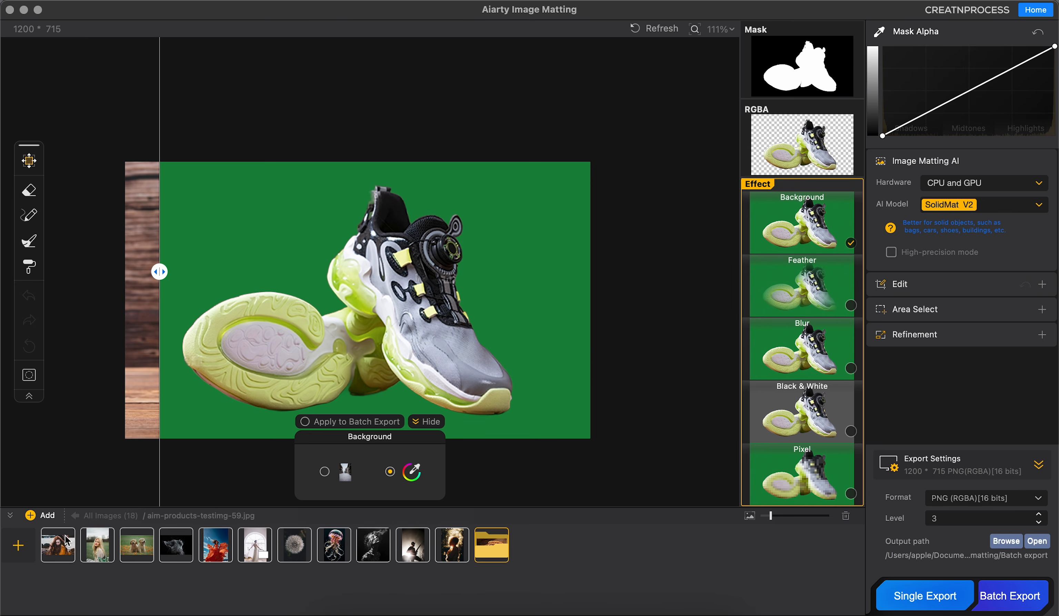
Step: Run a batch export of the loaded images and keep the export format at PNG (RGBA)[16 bits]
left_click(1010, 596)
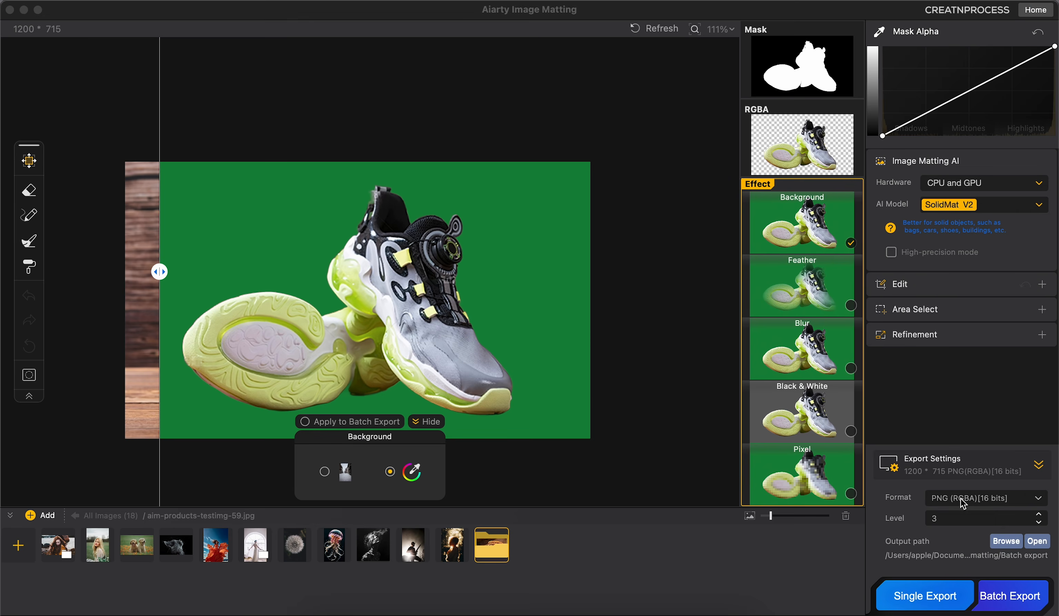
left_click(967, 496)
left_click(918, 494)
left_click(980, 498)
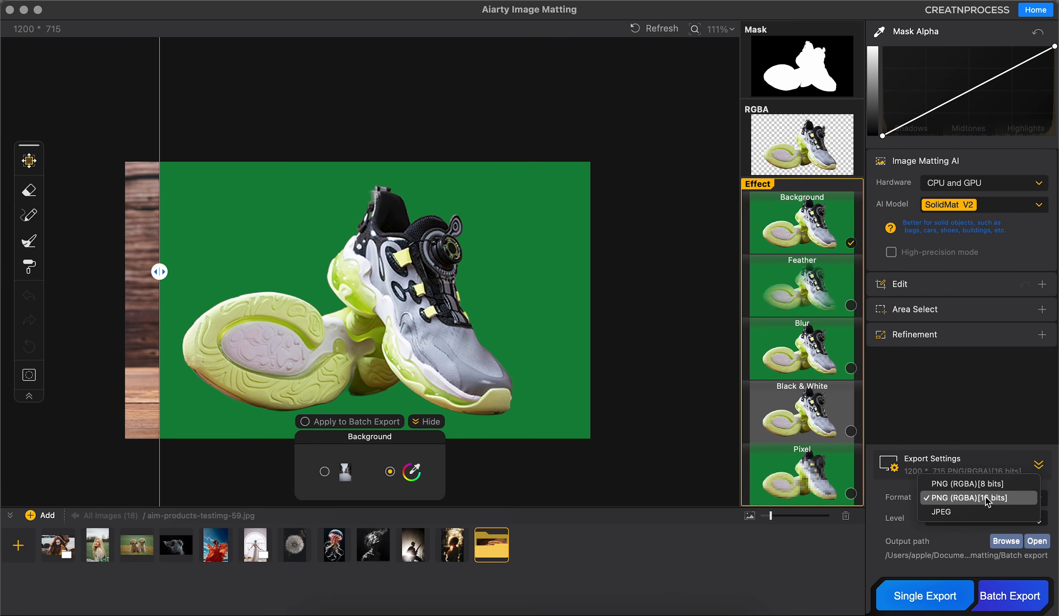
left_click(984, 502)
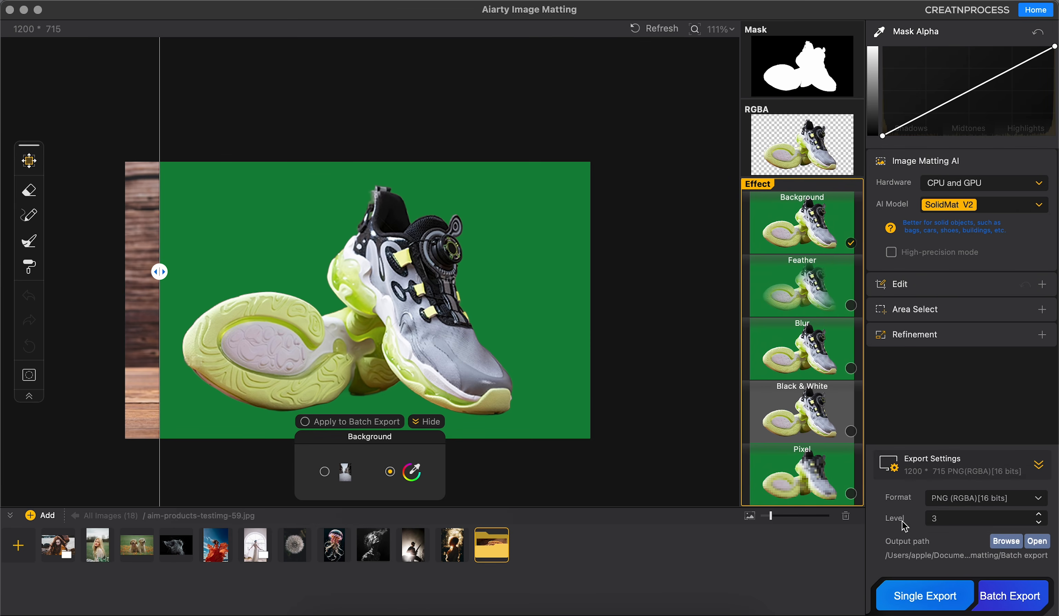
Step: Batch export the images to the all images folder, then close the preview of the exported guitarist picture
left_click(1009, 543)
left_click(768, 371)
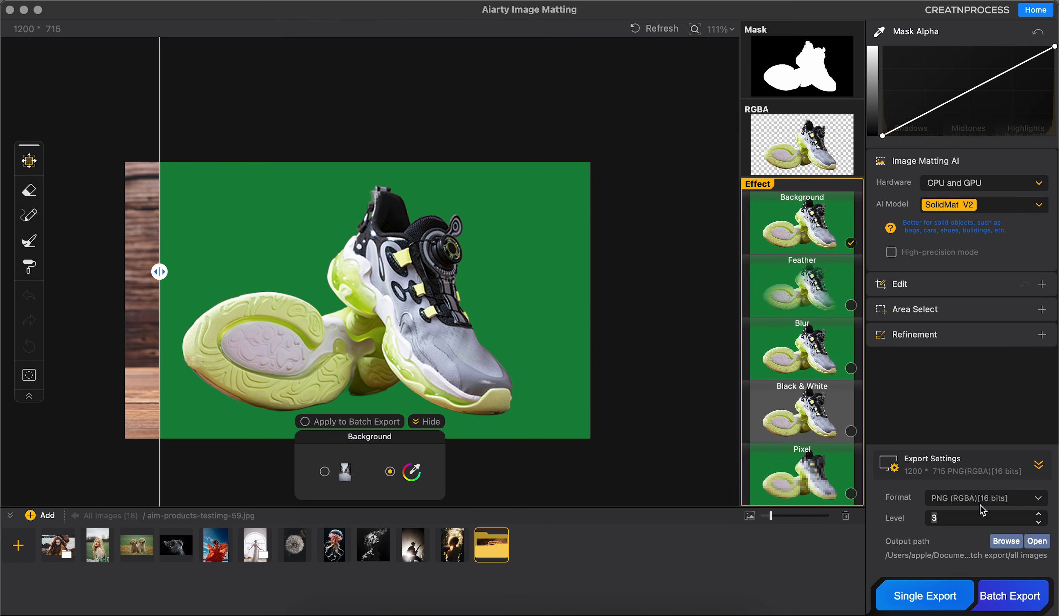
left_click(995, 589)
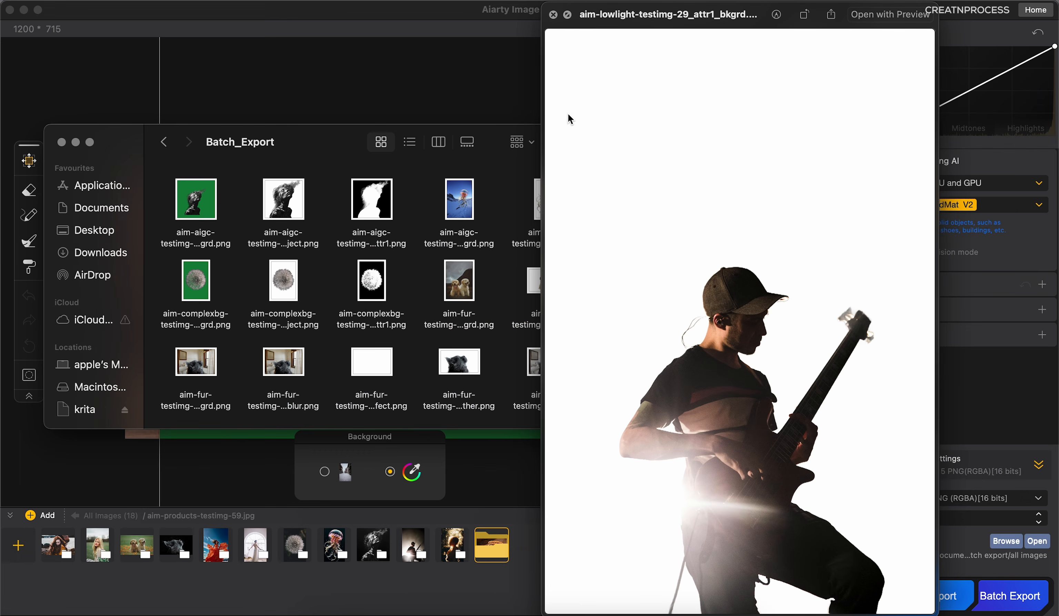
left_click(553, 15)
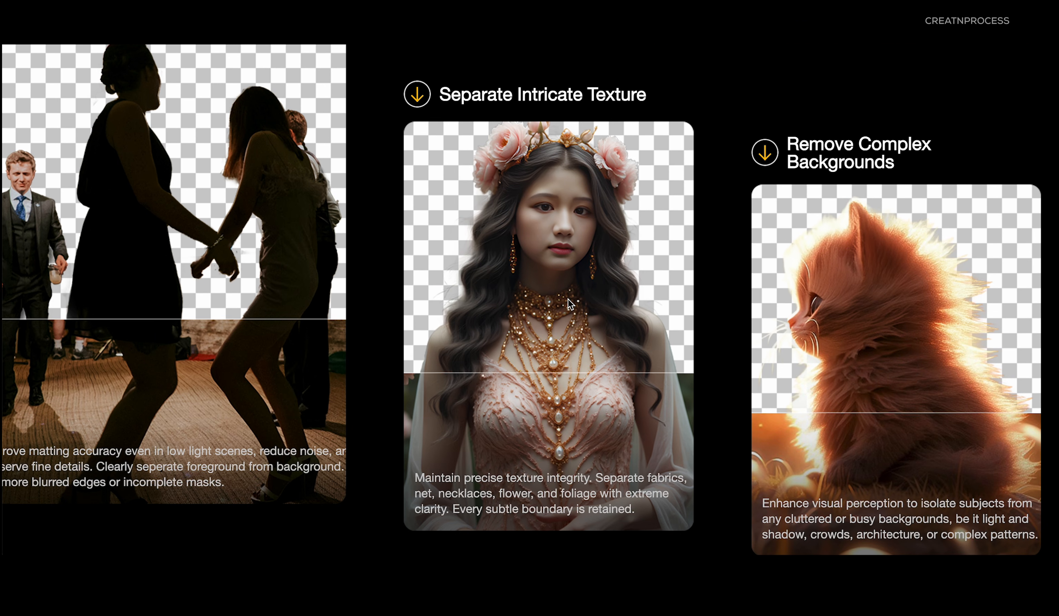
Step: Look through the web page's feature showcase from intricate textures and complex backgrounds to Pixel-level Editing
scroll(594, 369, "down", 3)
scroll(594, 369, "up", 2)
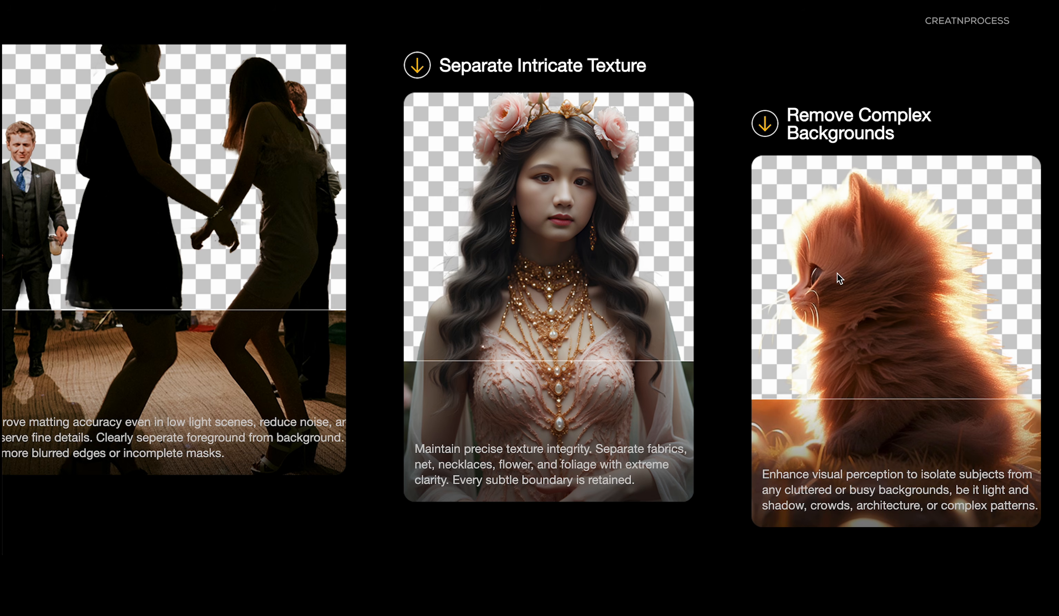
scroll(662, 398, "down", 10)
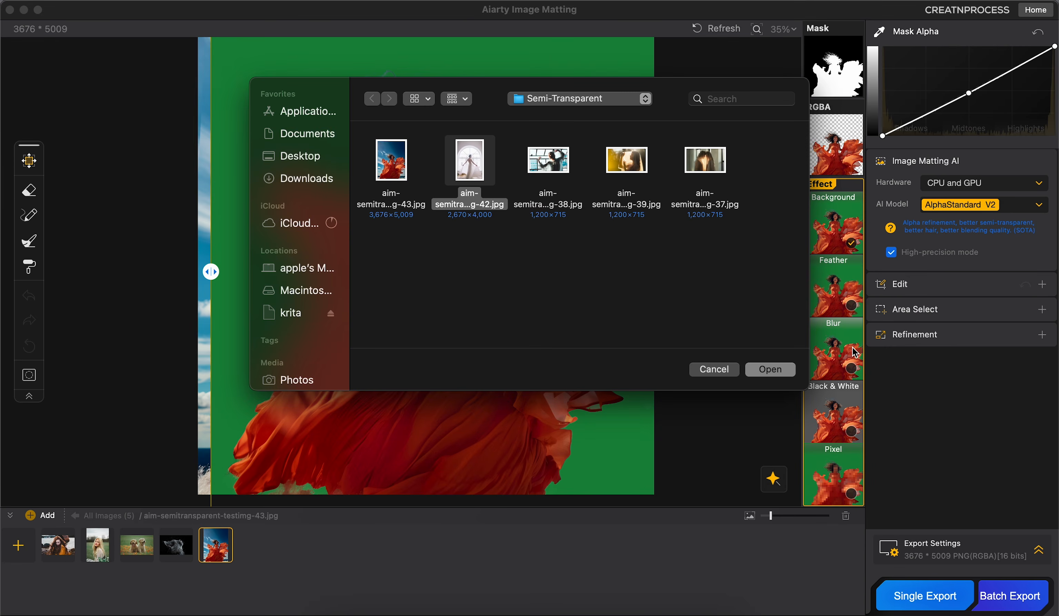
left_click(770, 370)
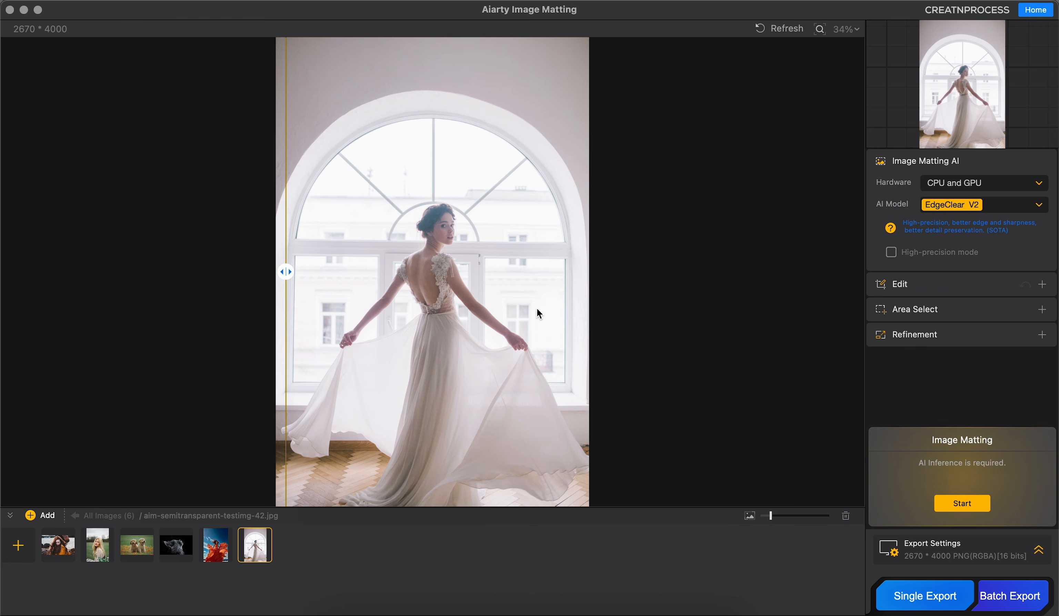
Step: Set the AI model for the white dress photo aim-semitransparent-testimg-42.jpg to AlphaStandard V2
scroll(536, 307, "down", 3)
scroll(485, 373, "up", 5)
scroll(486, 375, "up", 5)
scroll(449, 370, "down", 3)
left_click_drag(510, 346, 522, 371)
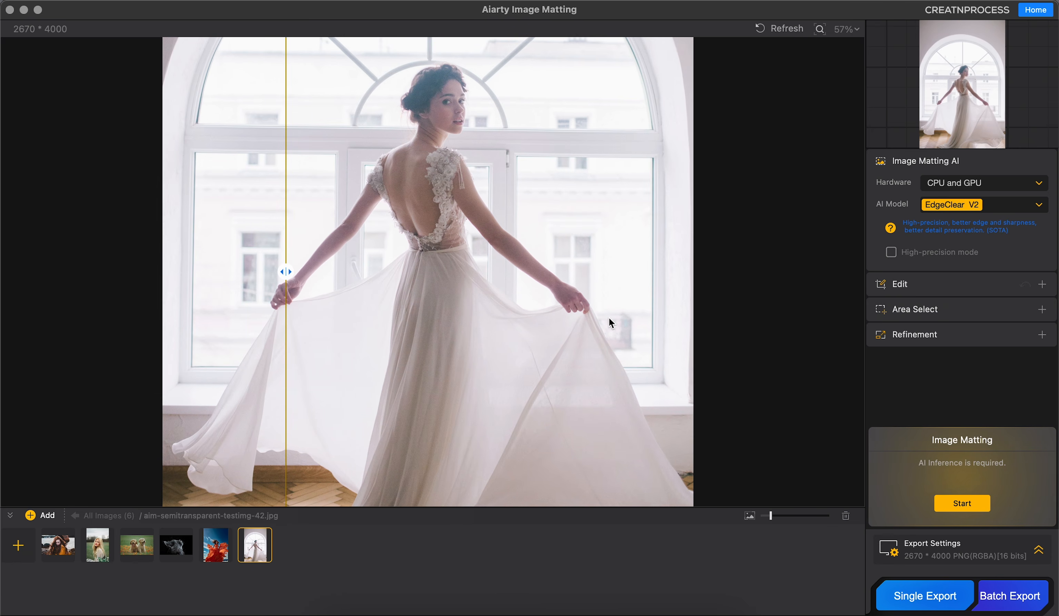
left_click(981, 208)
left_click(983, 173)
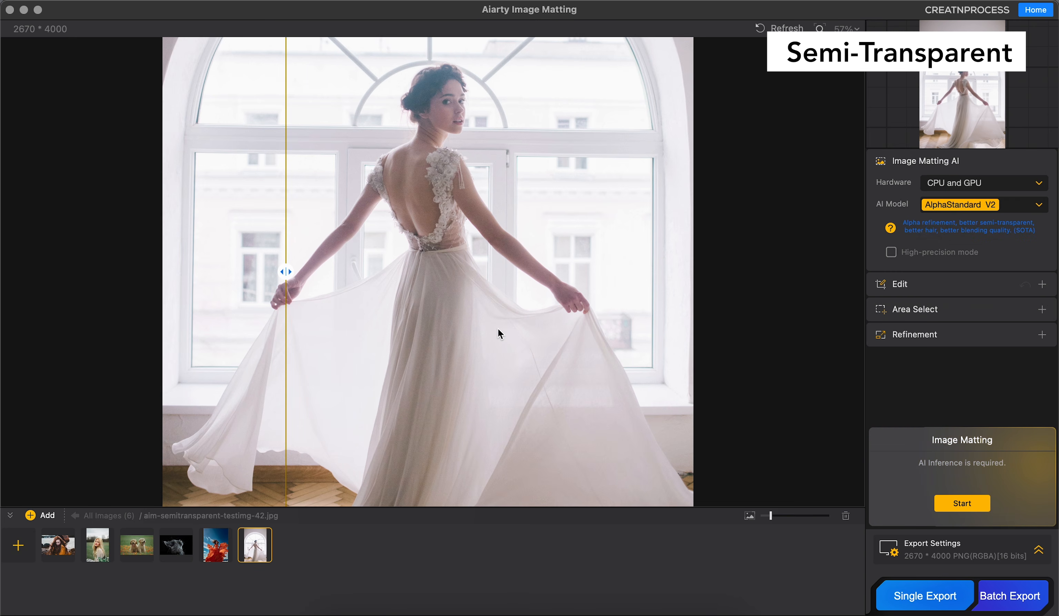
left_click(939, 333)
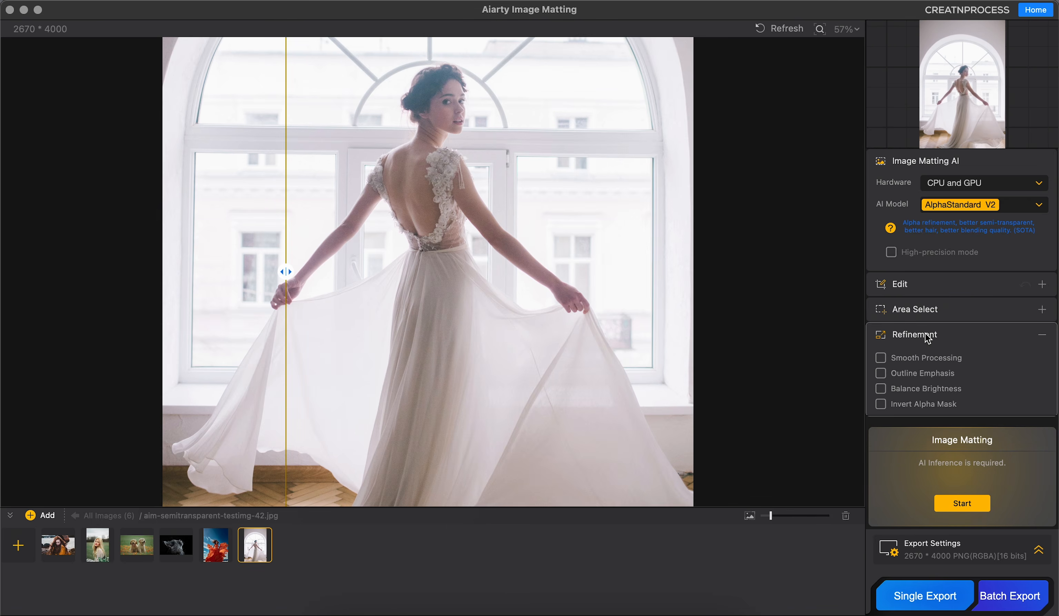
left_click(926, 337)
left_click(915, 288)
left_click(913, 288)
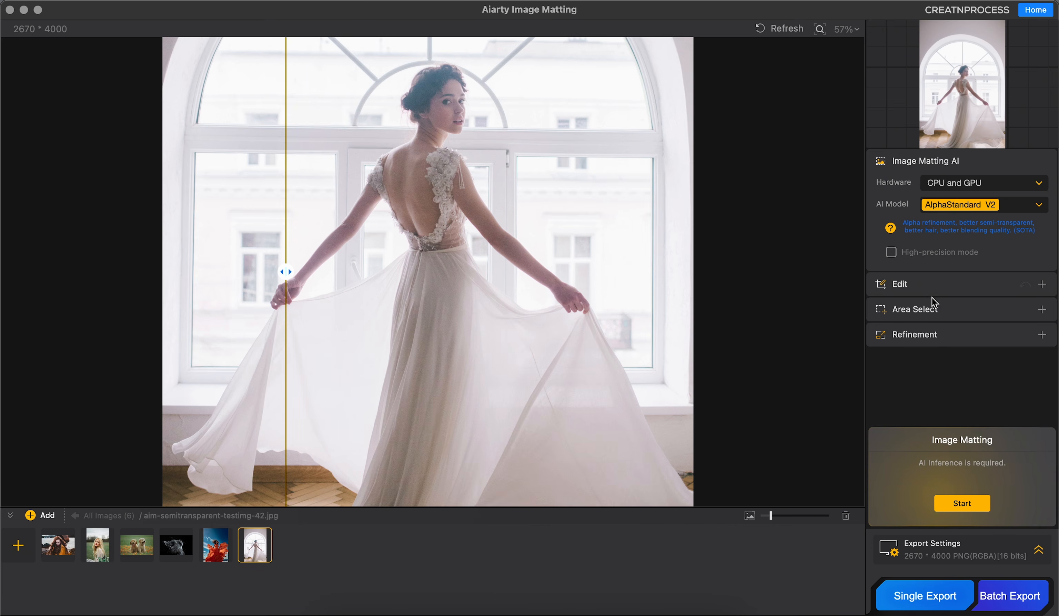
Step: Set the AI Enhance upscale factor for the white dress photo to X2
left_click(934, 288)
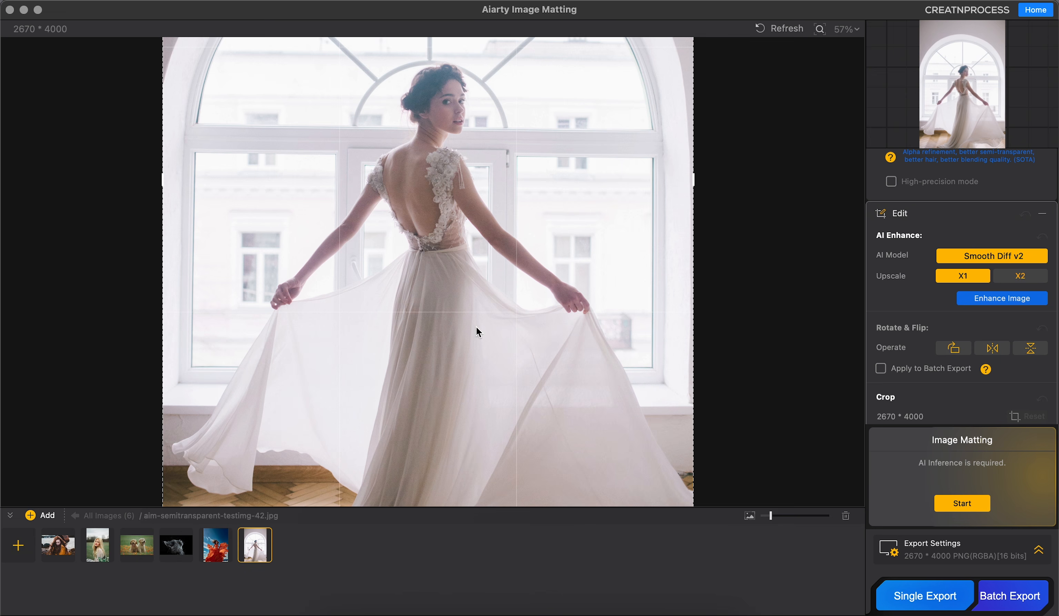
left_click(1016, 277)
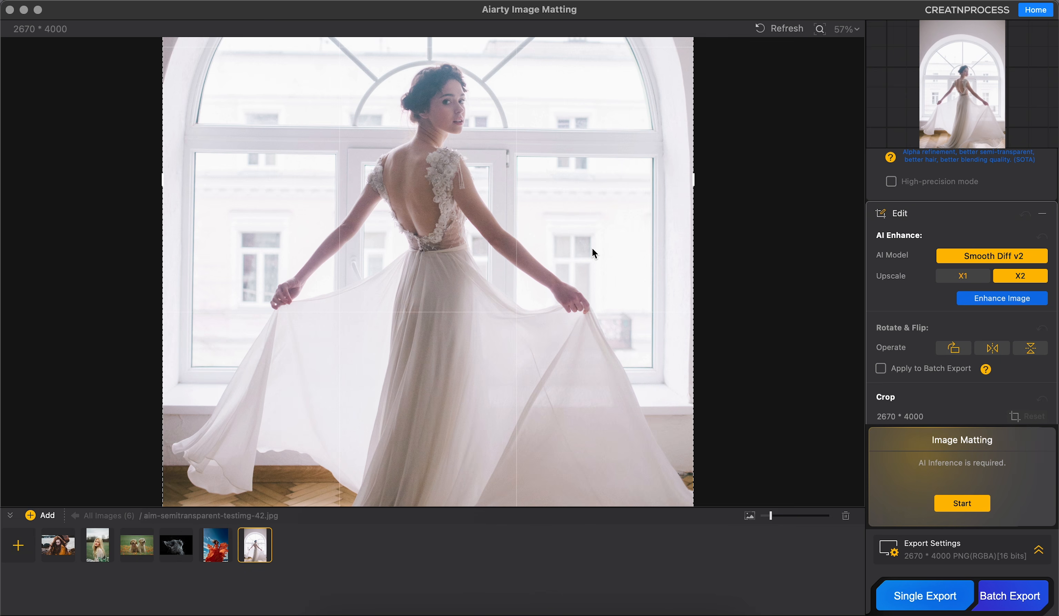
scroll(905, 296, "down", 2)
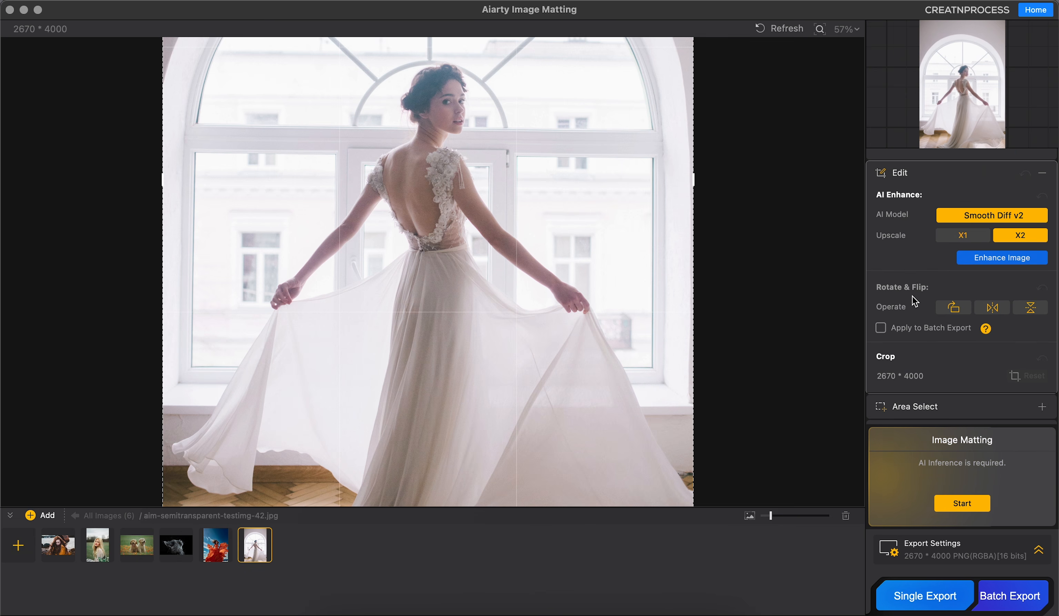
left_click(926, 178)
Step: Enable Smooth Processing refinement for the white dress photo and run the image matting
left_click(940, 311)
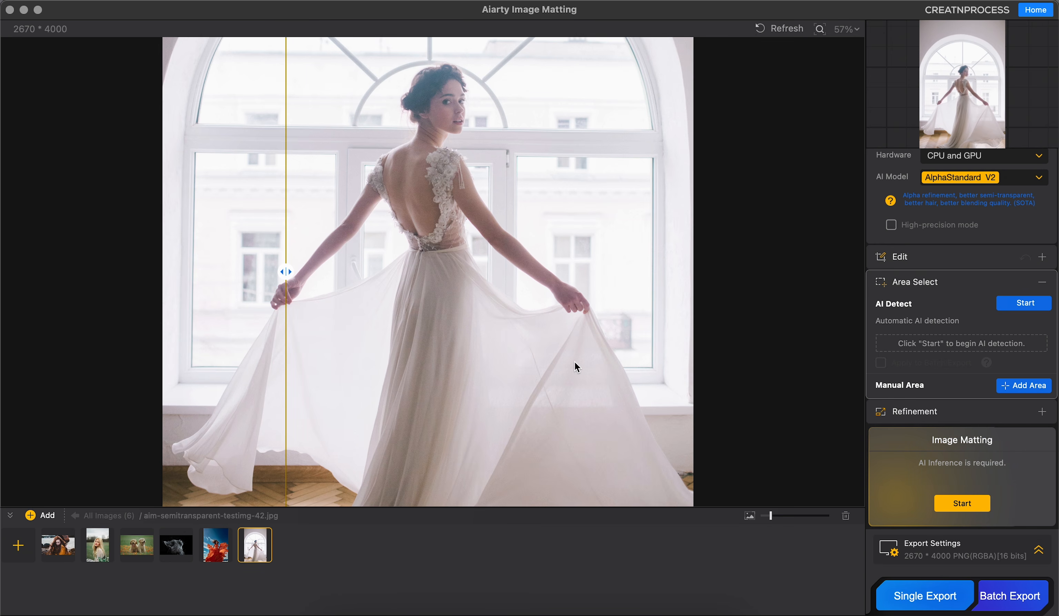
left_click(940, 287)
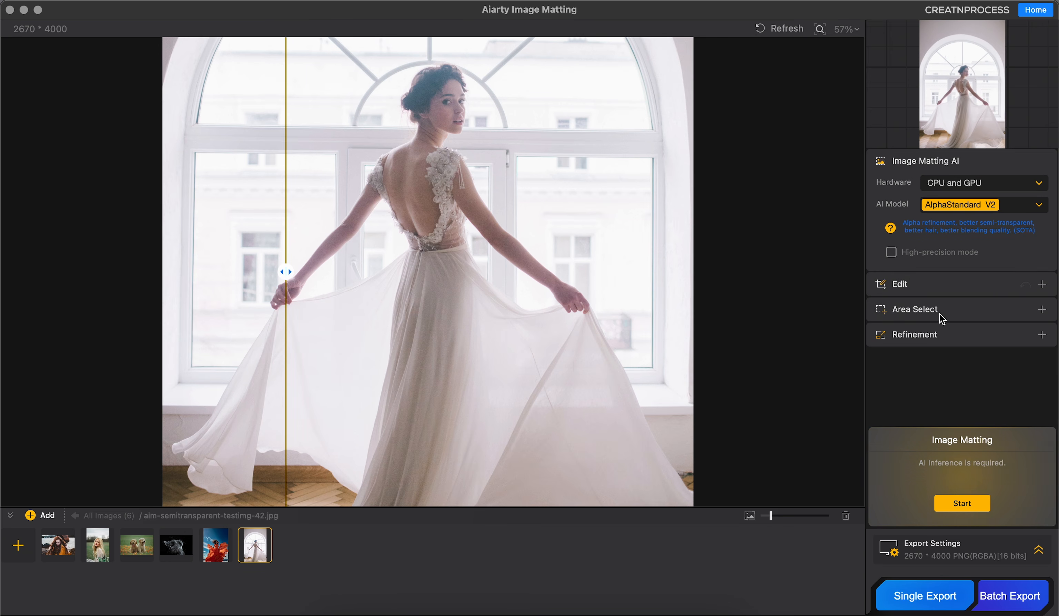
left_click(929, 335)
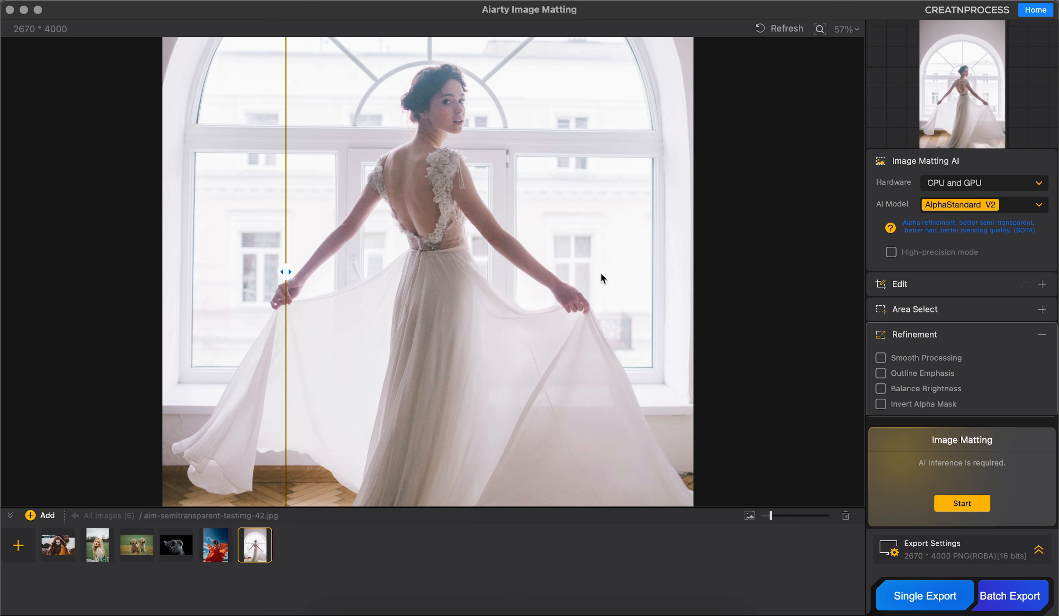
left_click(881, 359)
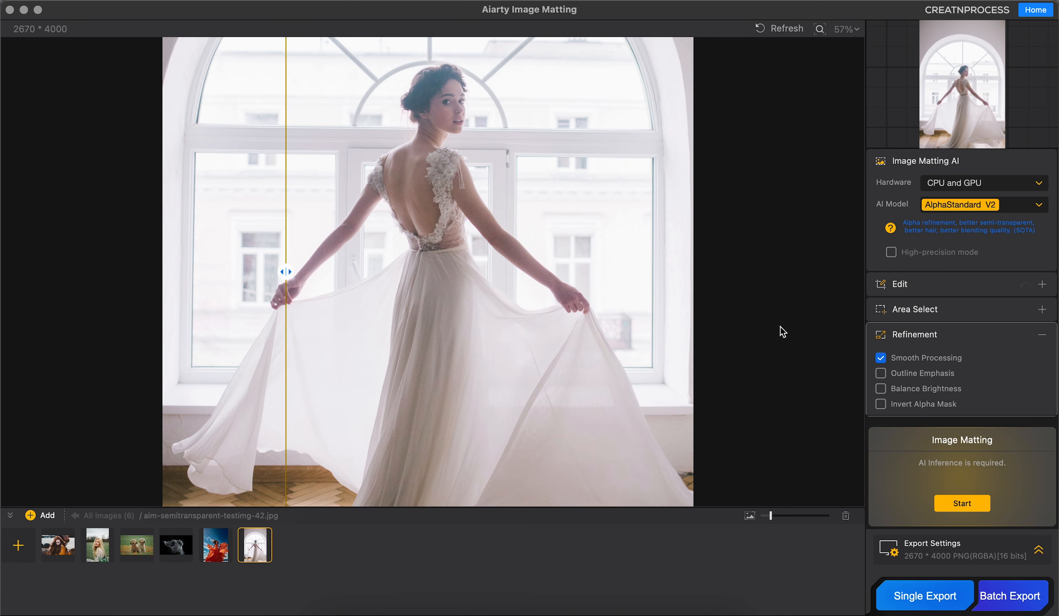
left_click(980, 509)
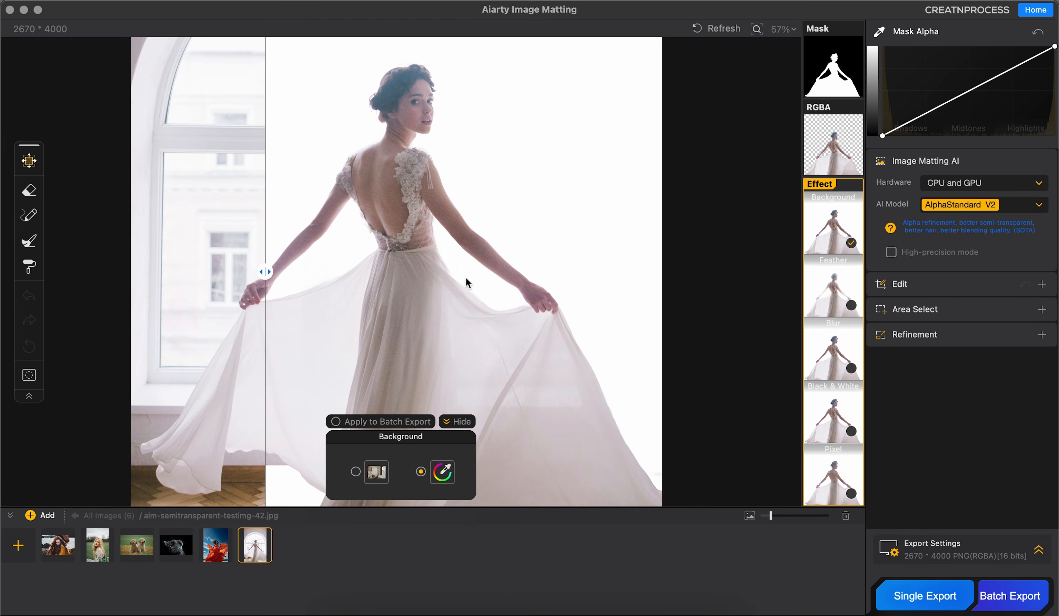
Step: Compare the dress cutout with the original, then set its background to the blue sky and green grass picture
left_click_drag(265, 272, 320, 315)
left_click_drag(320, 316, 287, 315)
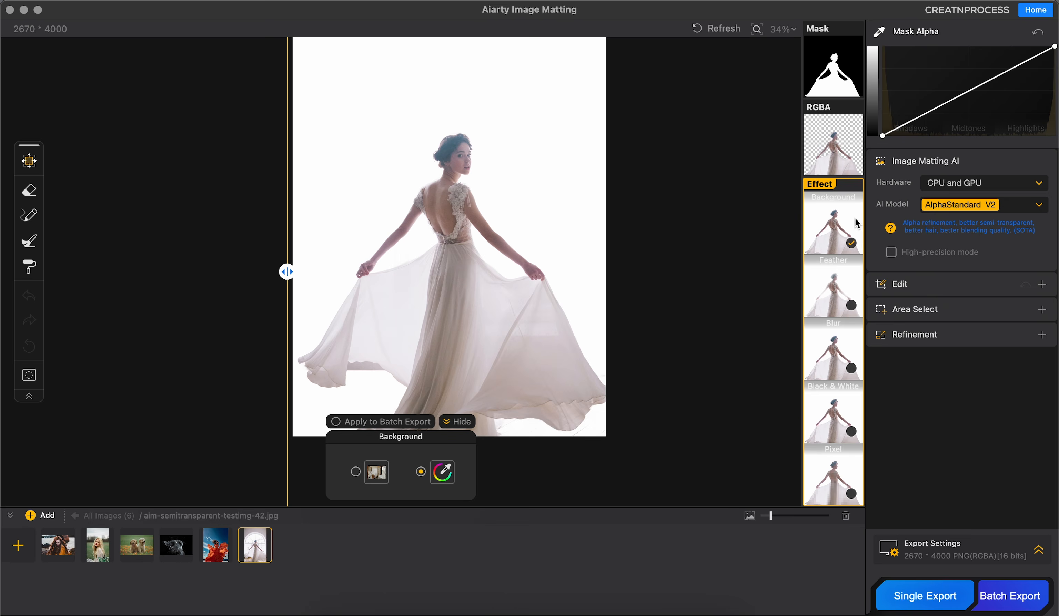
left_click(832, 211)
left_click(832, 211)
left_click(376, 472)
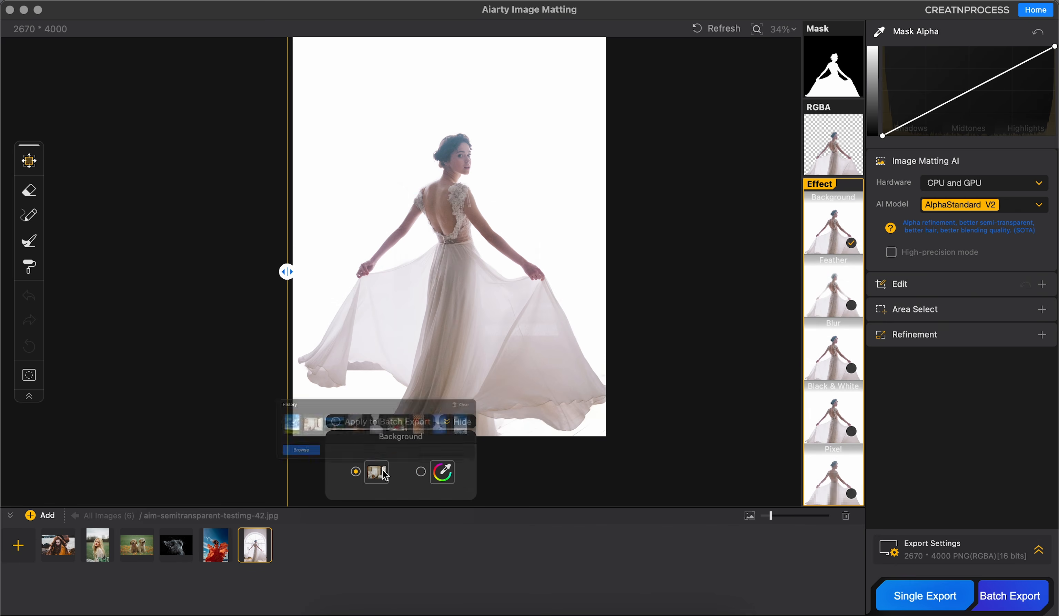
left_click_drag(545, 81, 494, 104)
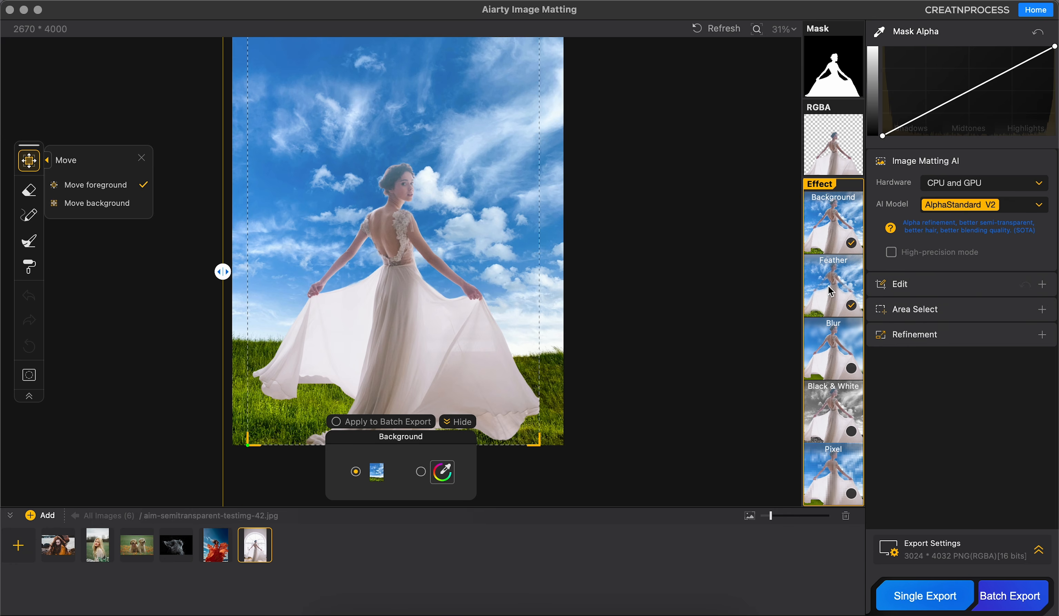
Step: Try the Feather effect on the dress cutout, inspect the edges up close, and switch the effect off
left_click(831, 291)
scroll(508, 277, "up", 10)
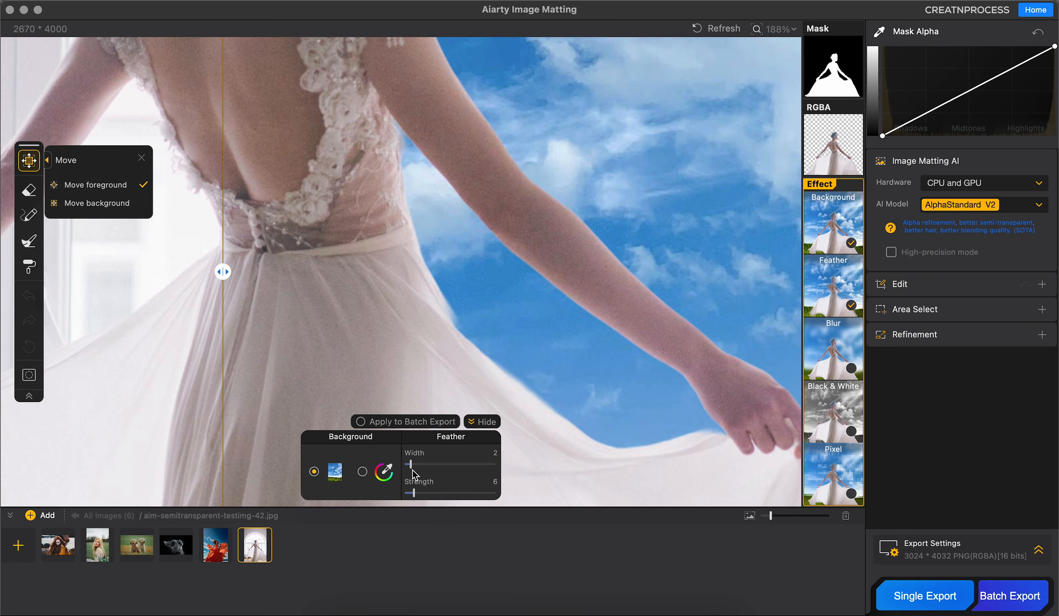
mouse_move(411, 465)
left_mouse_down()
mouse_move(456, 466)
mouse_move(397, 468)
left_mouse_up()
left_click(846, 306)
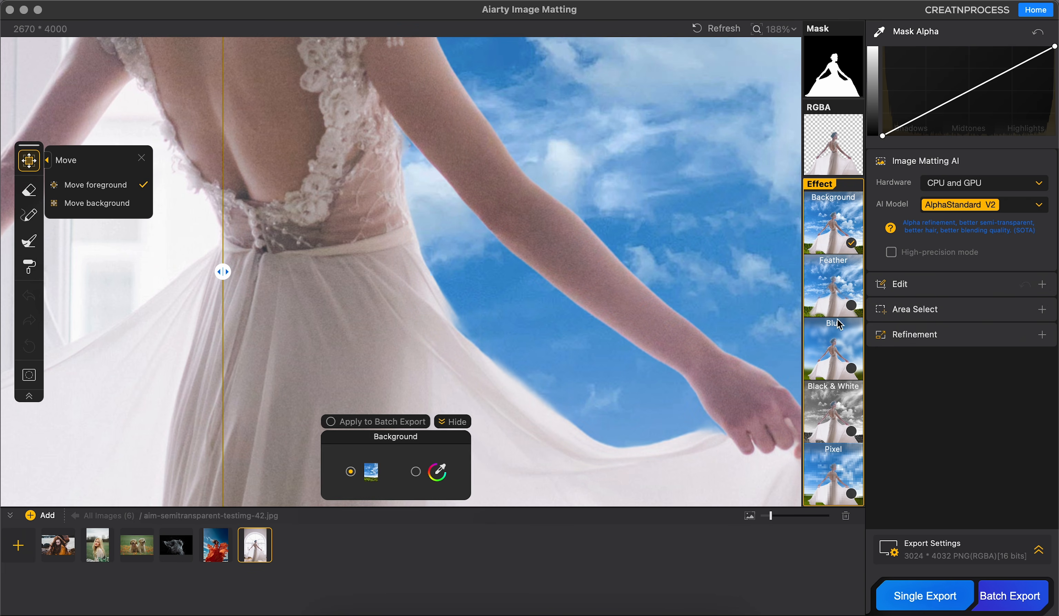
Step: Enable the Blur effect on the dress image and set the background blur intensity to 6
left_click(838, 345)
scroll(619, 263, "down", 5)
left_click_drag(618, 253, 549, 325)
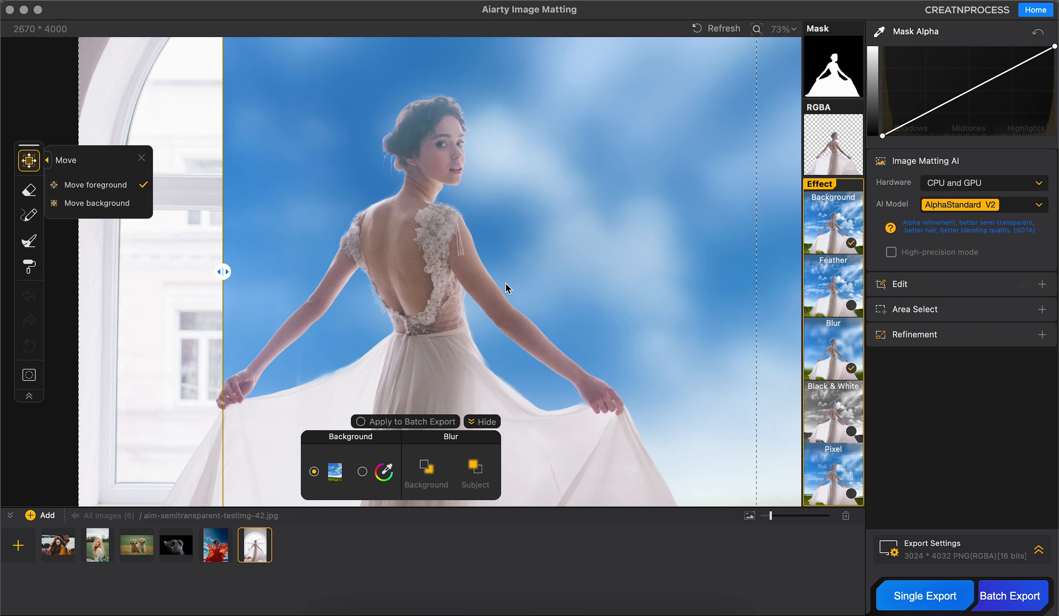
left_click(426, 467)
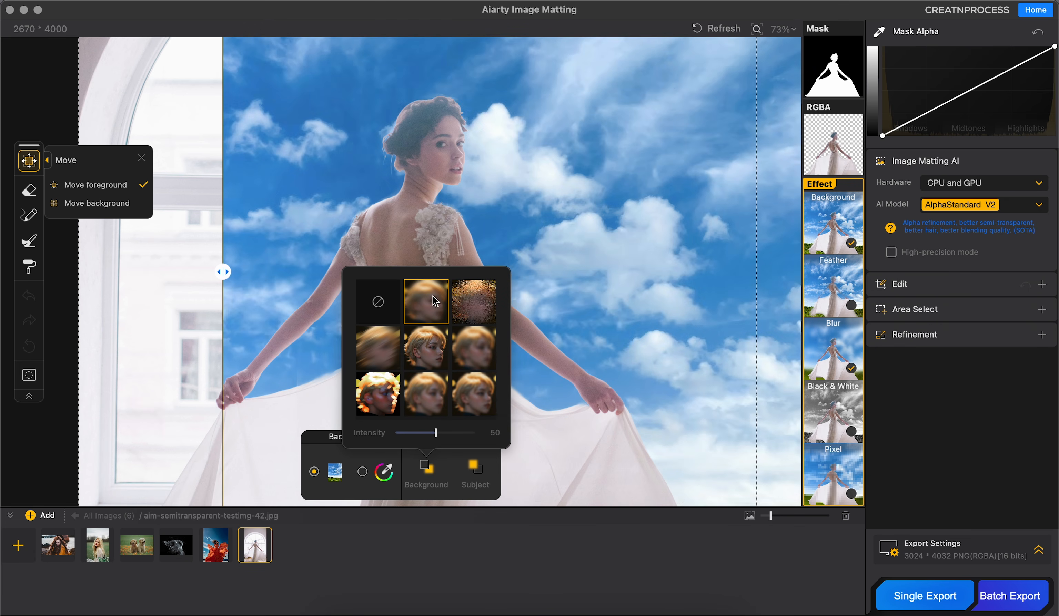
left_click_drag(435, 433, 404, 436)
scroll(529, 258, "down", 5)
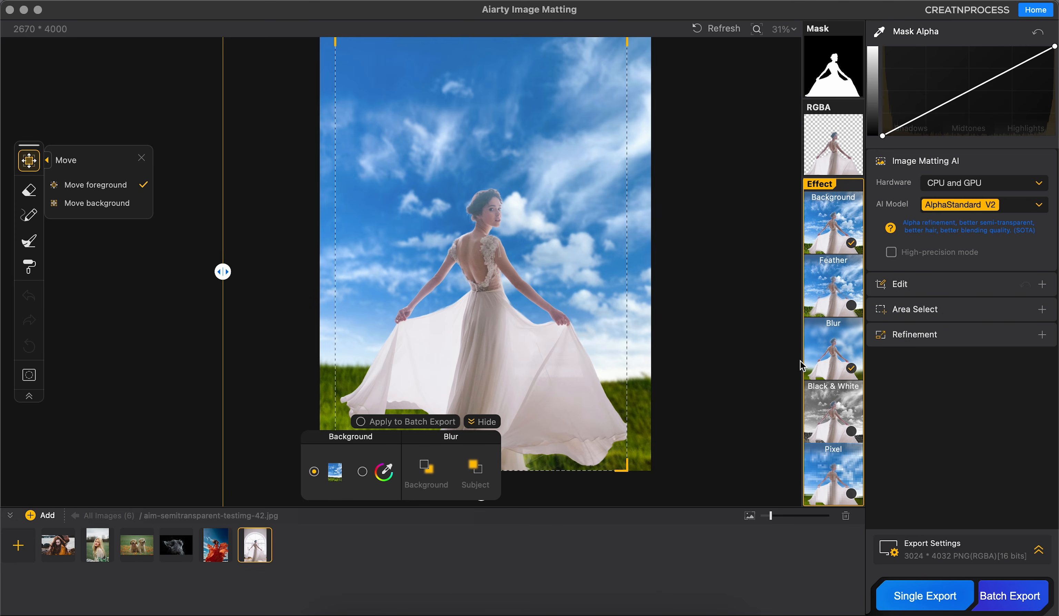
Step: Apply Black & White to the background with GrayScale 63 and set the background blur intensity to 20
left_click(831, 432)
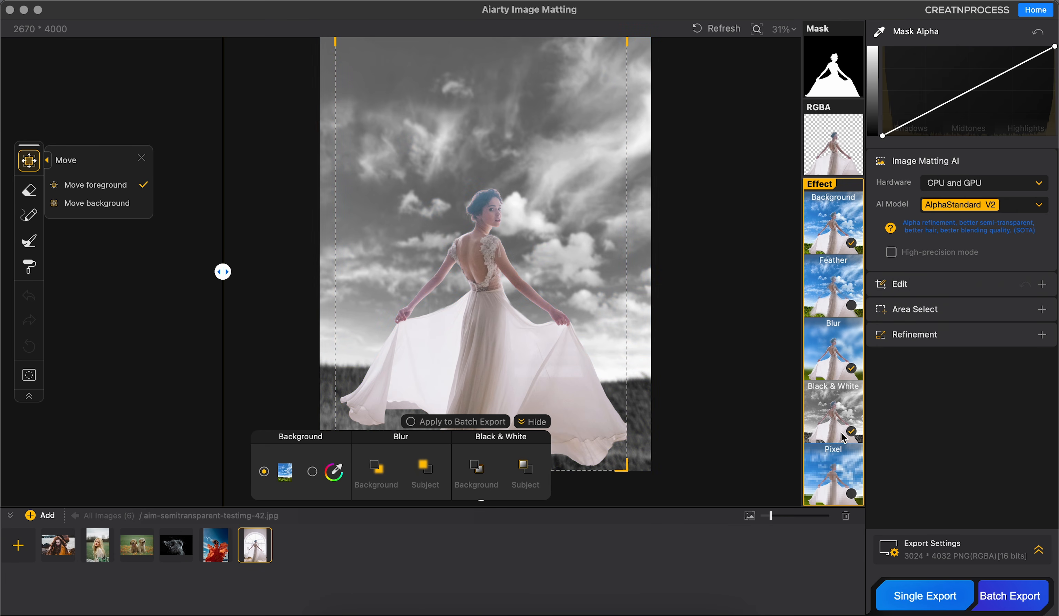
left_click(479, 468)
left_click_drag(529, 434, 492, 428)
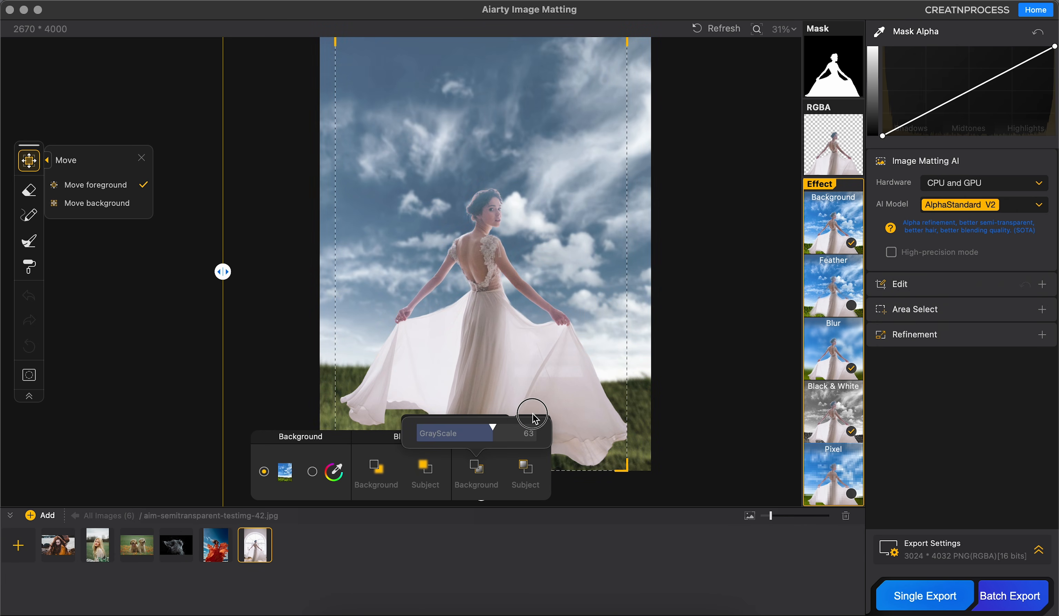
left_click(383, 467)
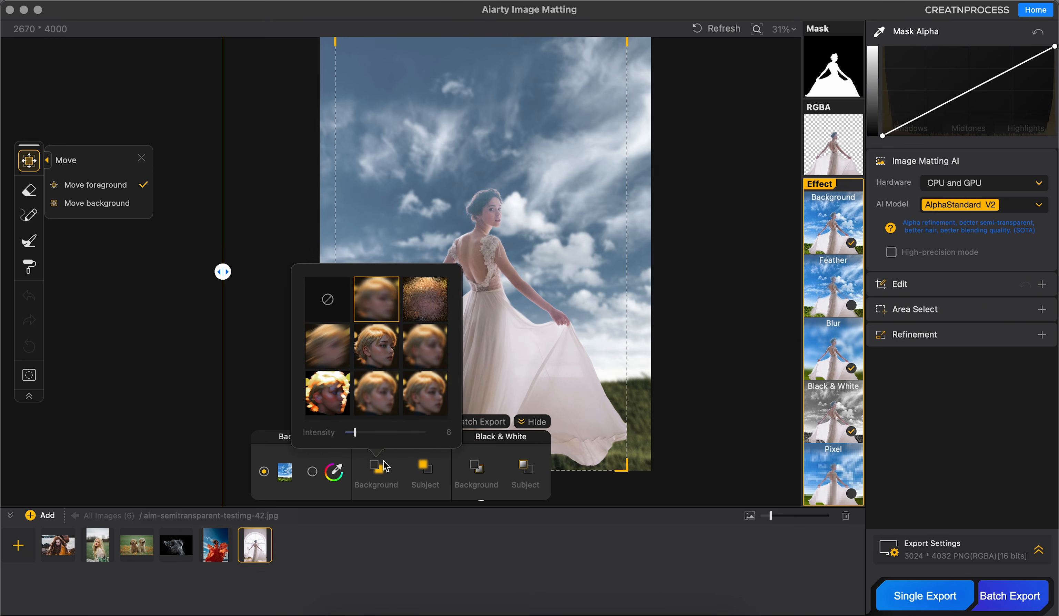
left_click_drag(355, 433, 366, 436)
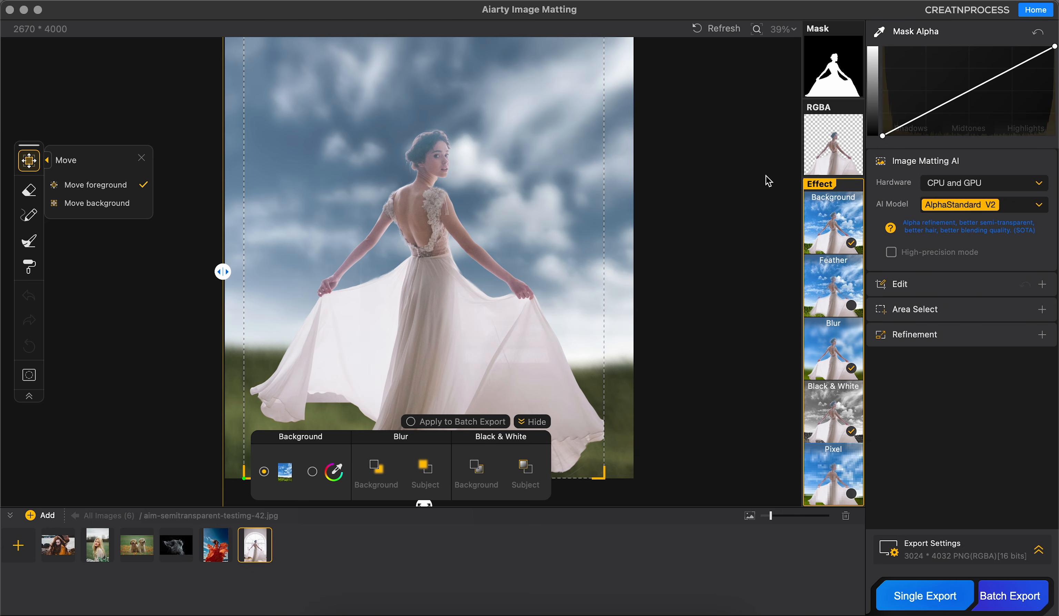
Step: Check the dress photo's mask and transparent RGBA cutout, then return to the effect view
left_click(832, 74)
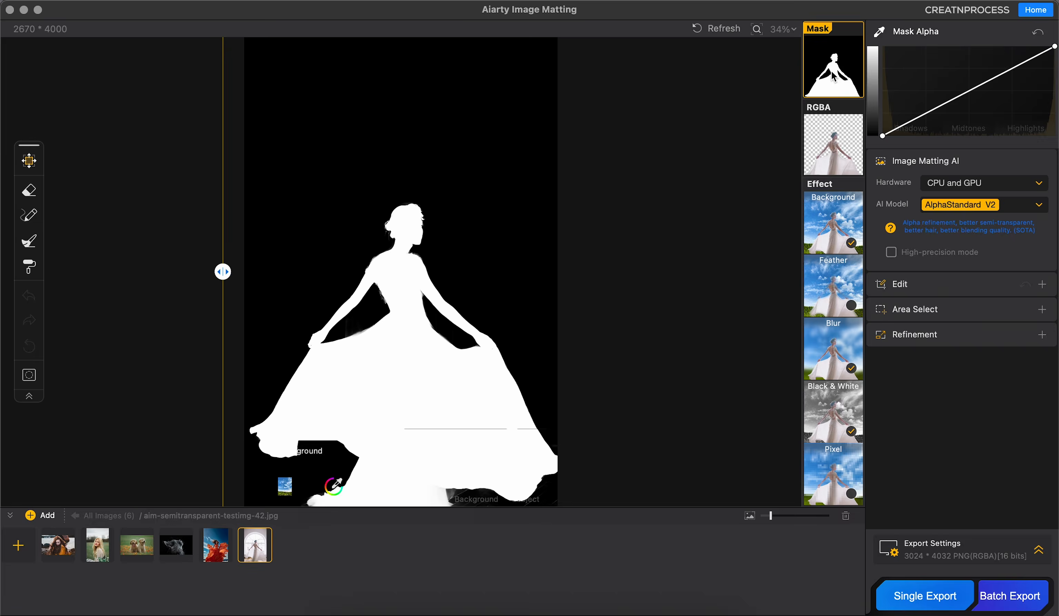
left_click(833, 160)
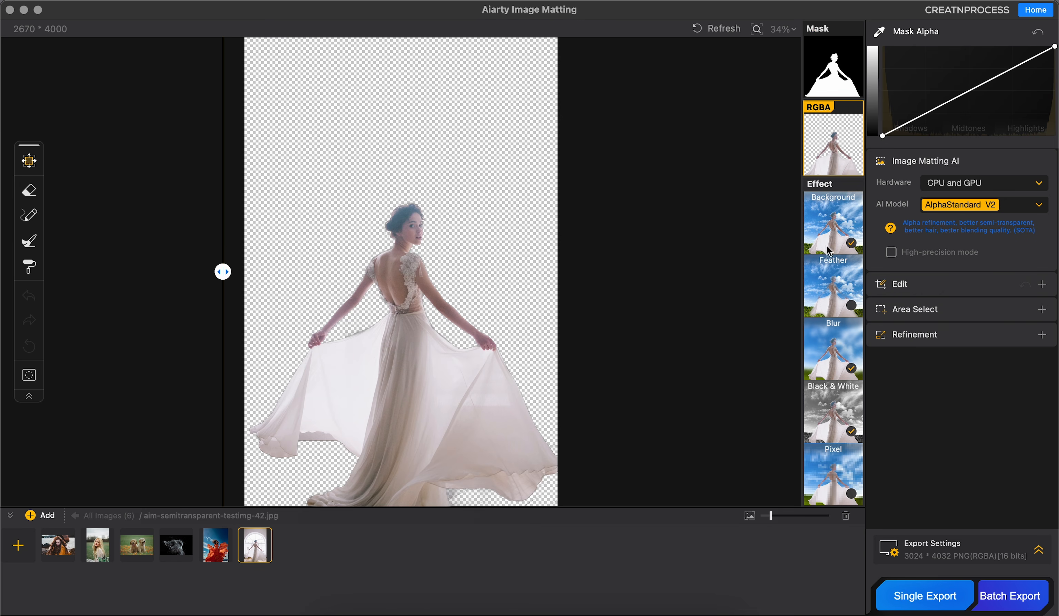
left_click(833, 206)
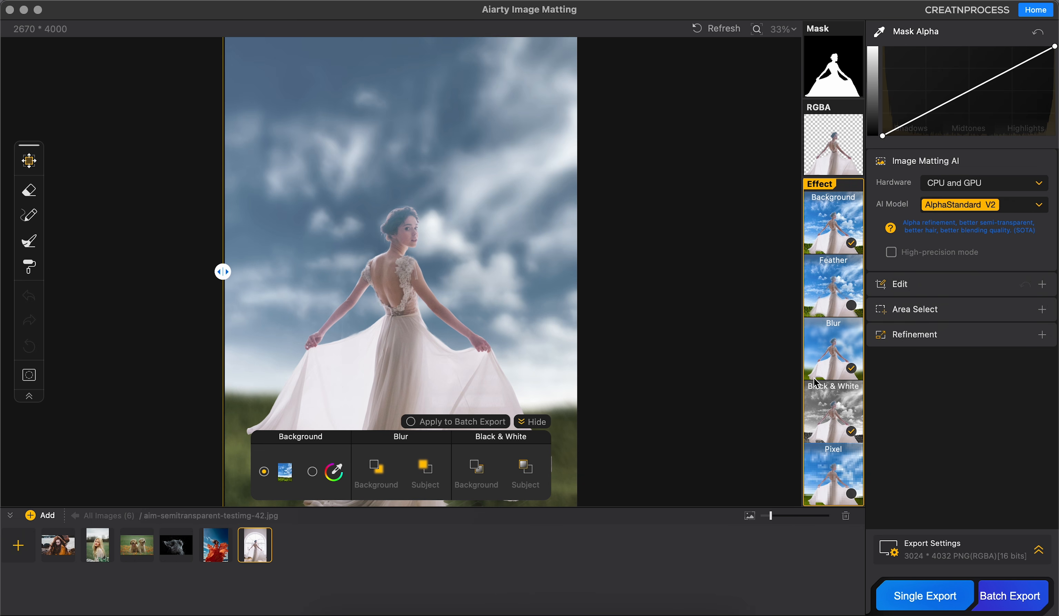
Step: Set the export format to PNG (RGBA)[16 bits] and export the single dress image to the Batch export folder
left_click(1031, 550)
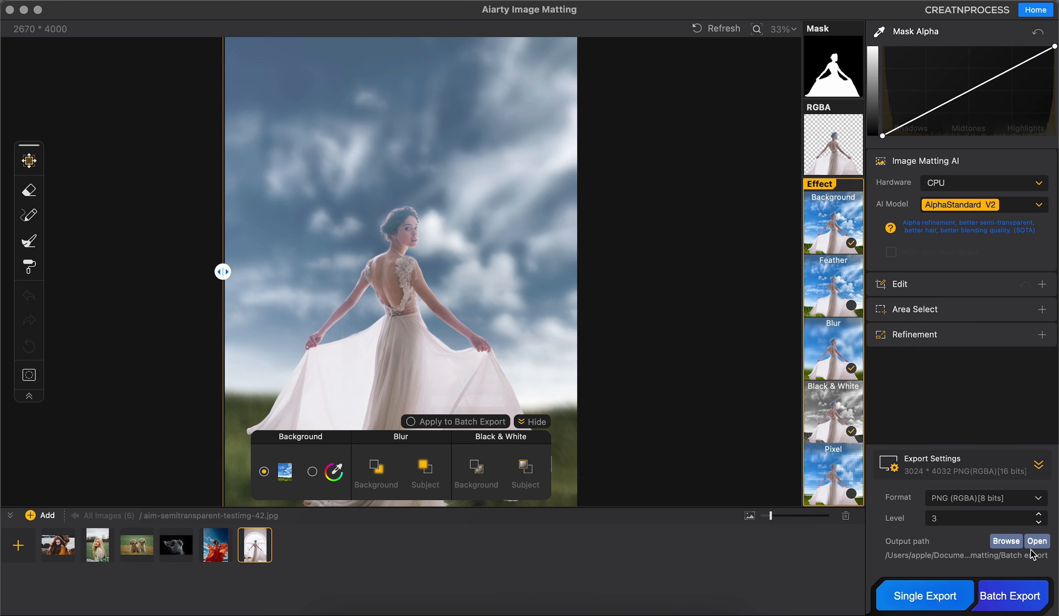
left_click(960, 502)
left_click(955, 471)
left_click(959, 502)
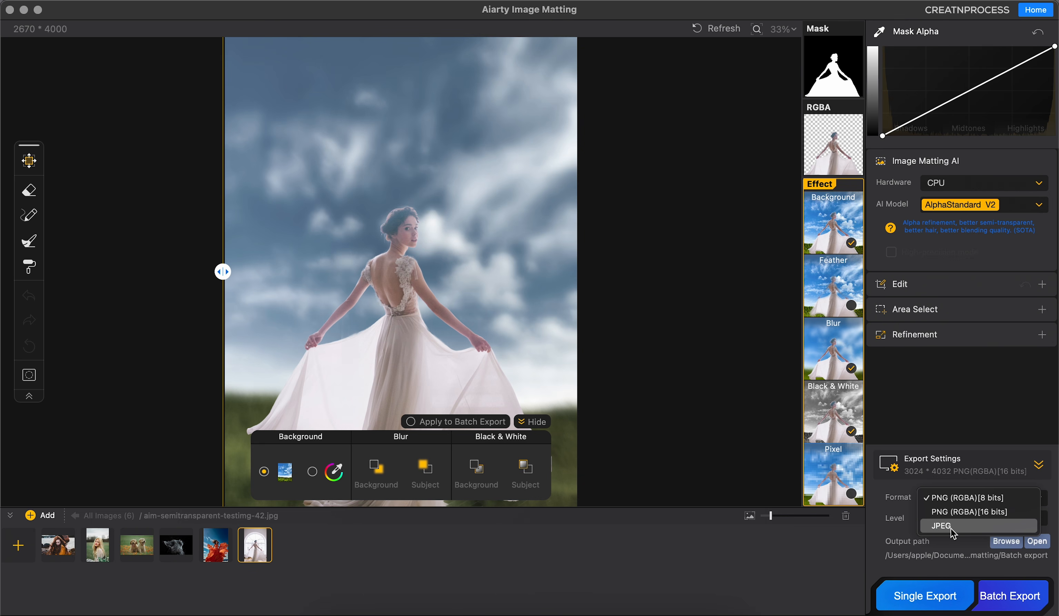
left_click(895, 510)
left_click(973, 501)
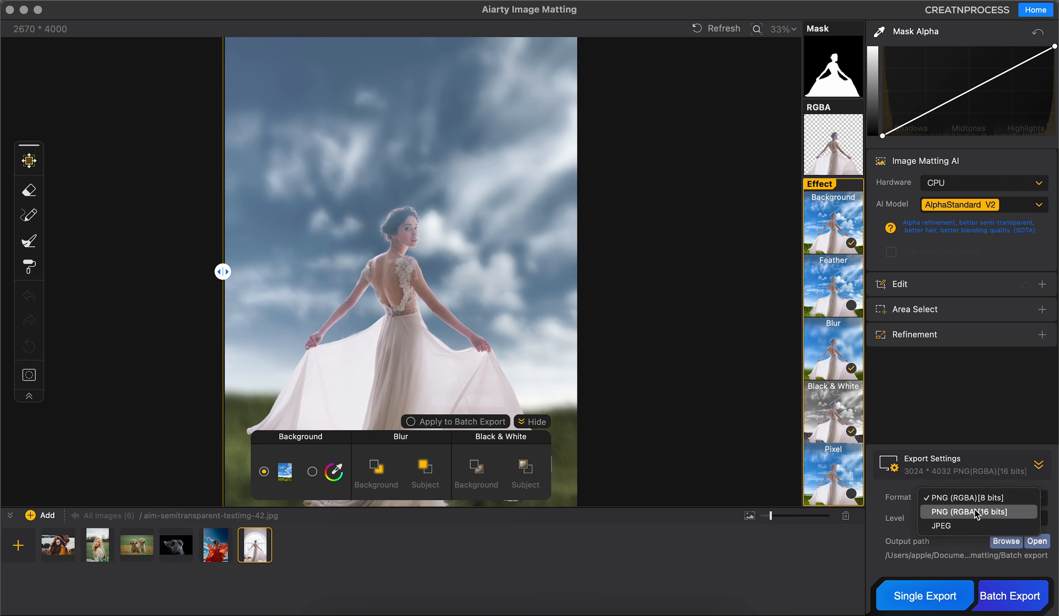
left_click(976, 513)
left_click(1006, 547)
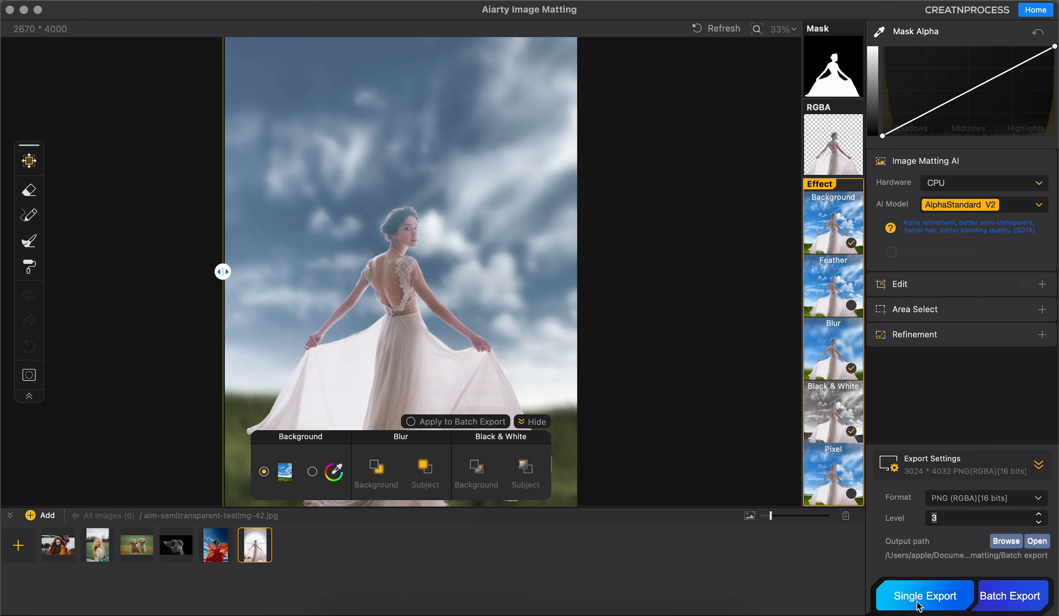
left_click(917, 605)
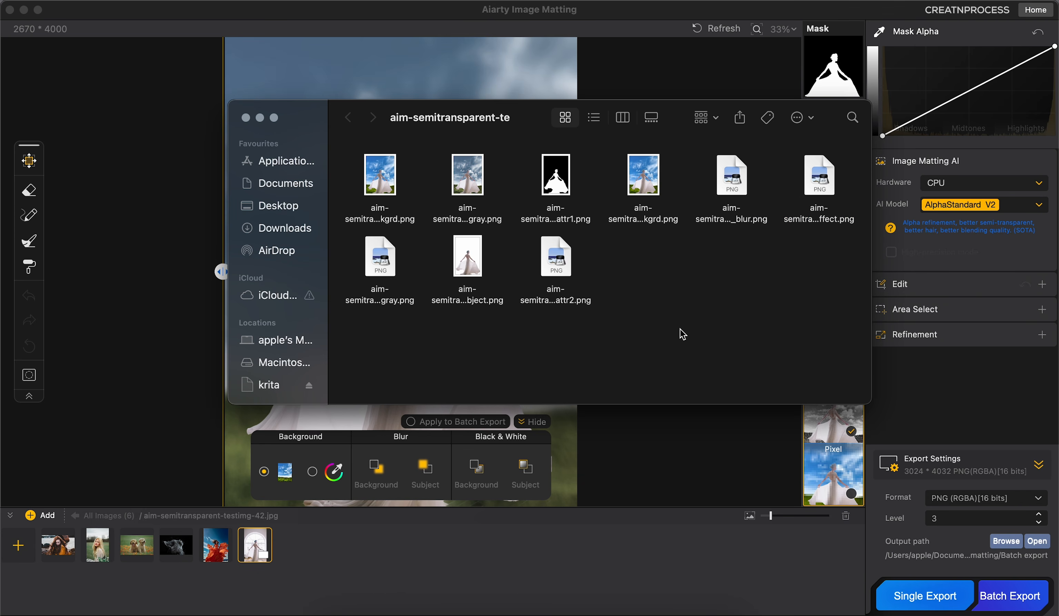
Step: Preview the exported dress PNG files, including the mask, transparent subject and background effect versions, then close the preview
left_click_drag(427, 119, 256, 78)
key("super+a")
key("space")
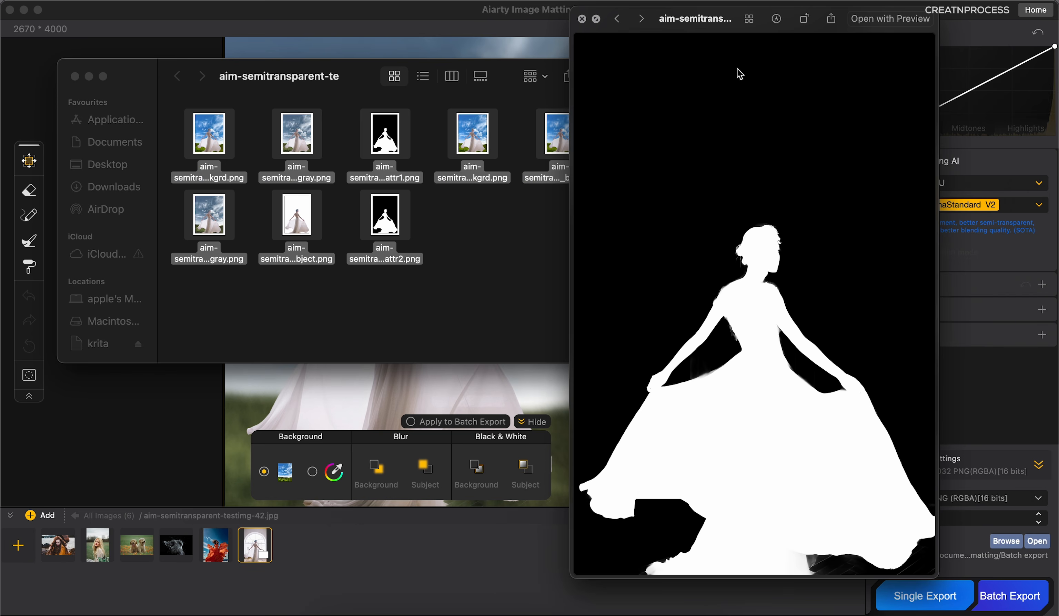
key("Right")
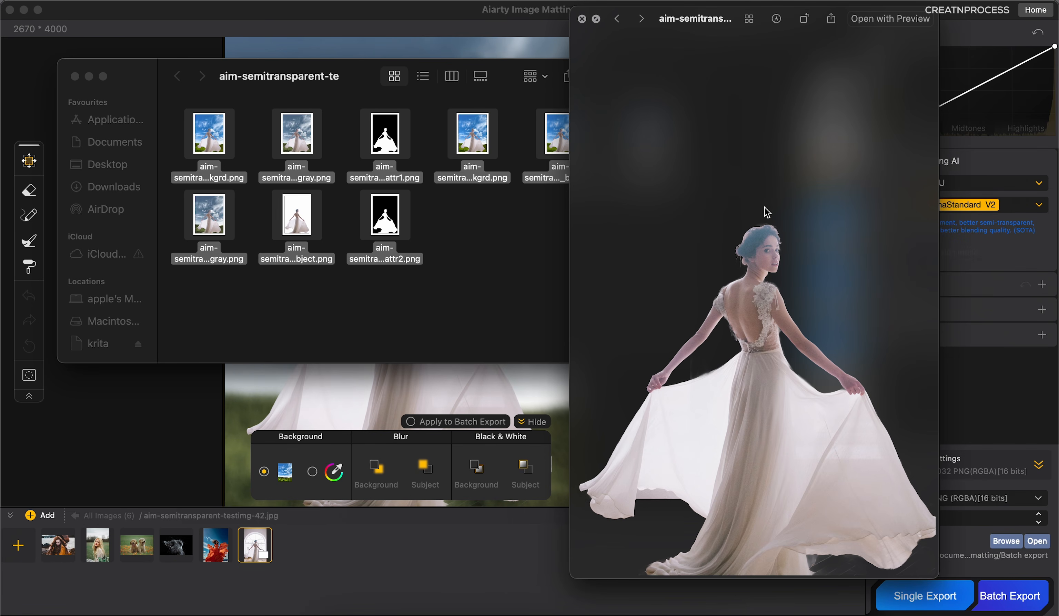
key("Right")
key("Right")
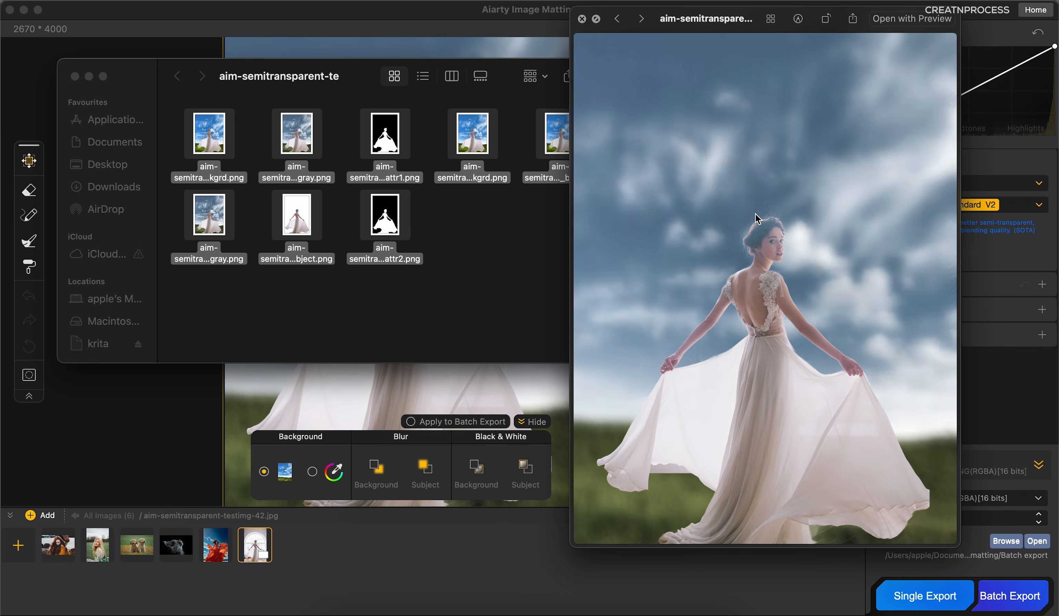
key("Right")
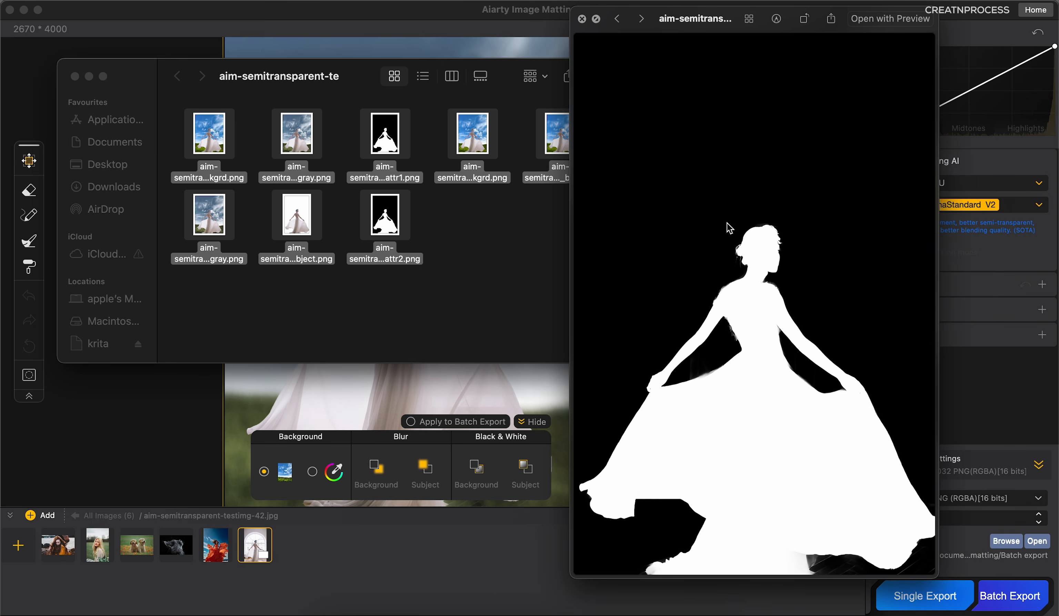
left_click(473, 244)
left_click(308, 225)
key("space")
Step: Enable the Pixel effect on the dress image with background PixelSize 41 and subject PixelSize 0
left_click(851, 494)
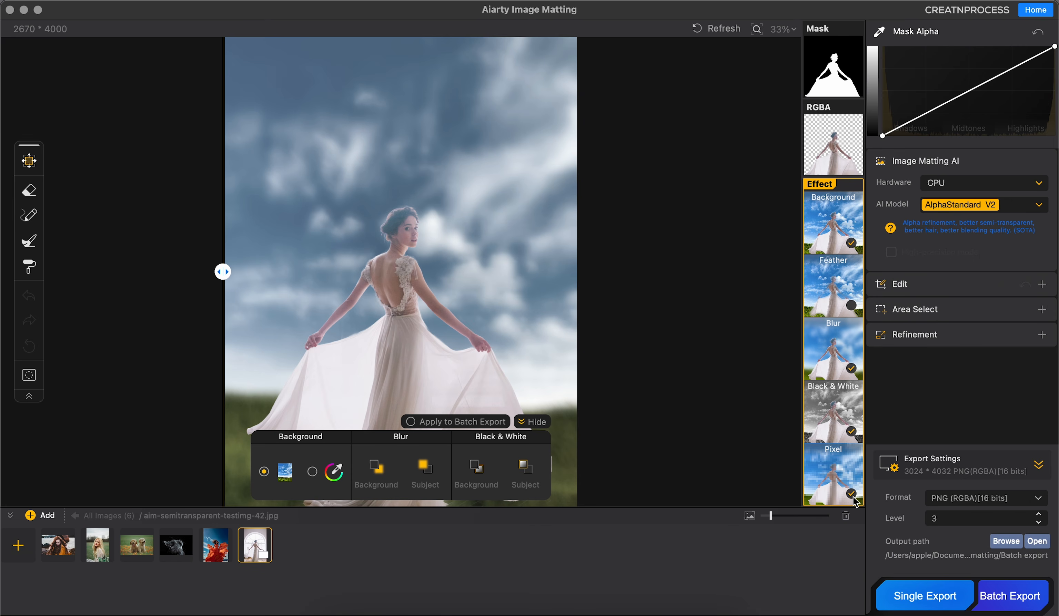
left_click(533, 474)
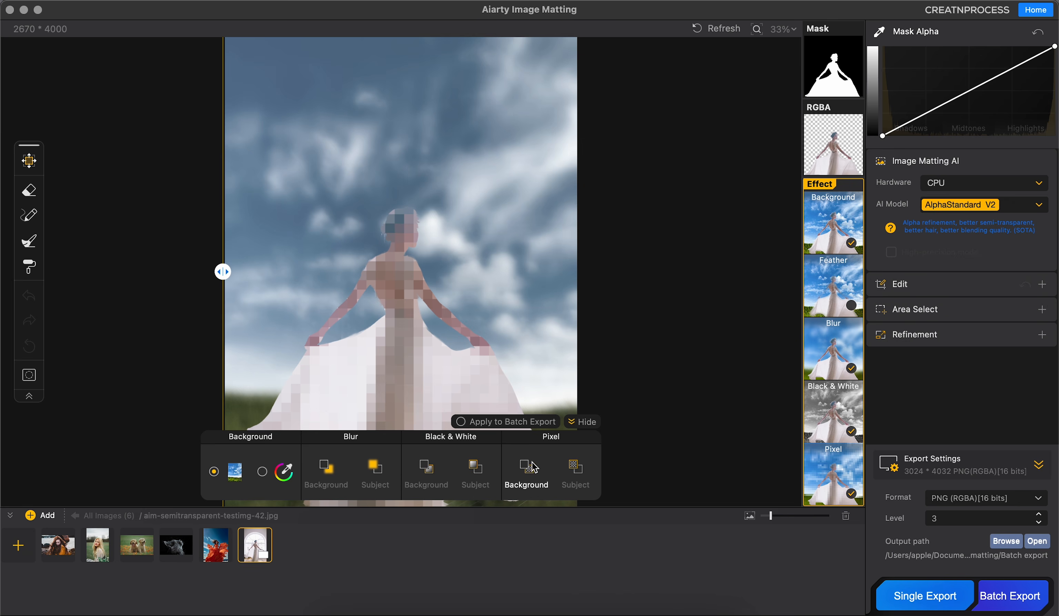
left_click(531, 465)
left_click(515, 427)
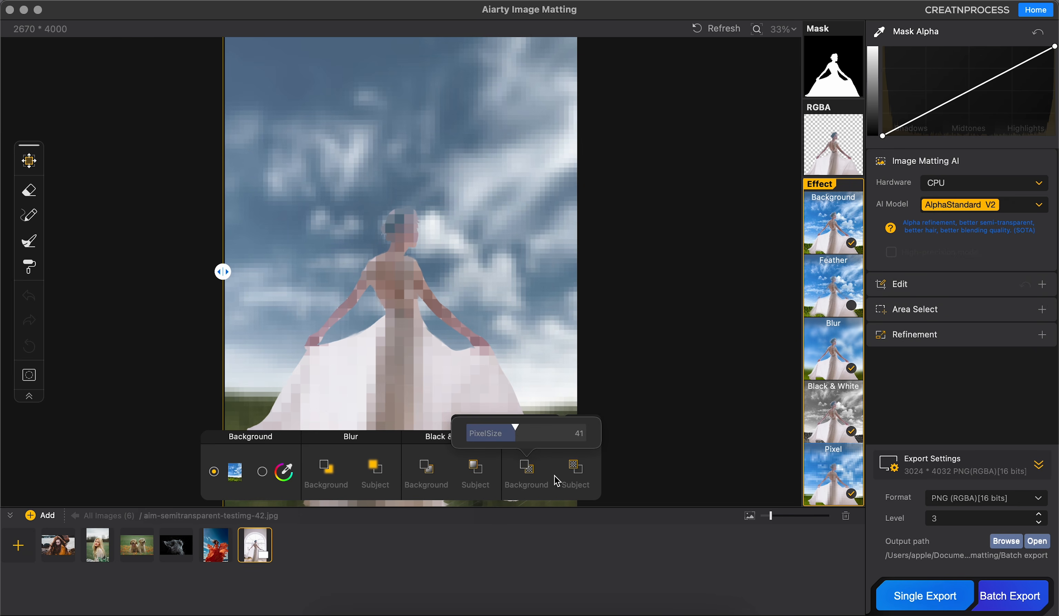
left_click(576, 468)
left_click_drag(557, 439, 500, 441)
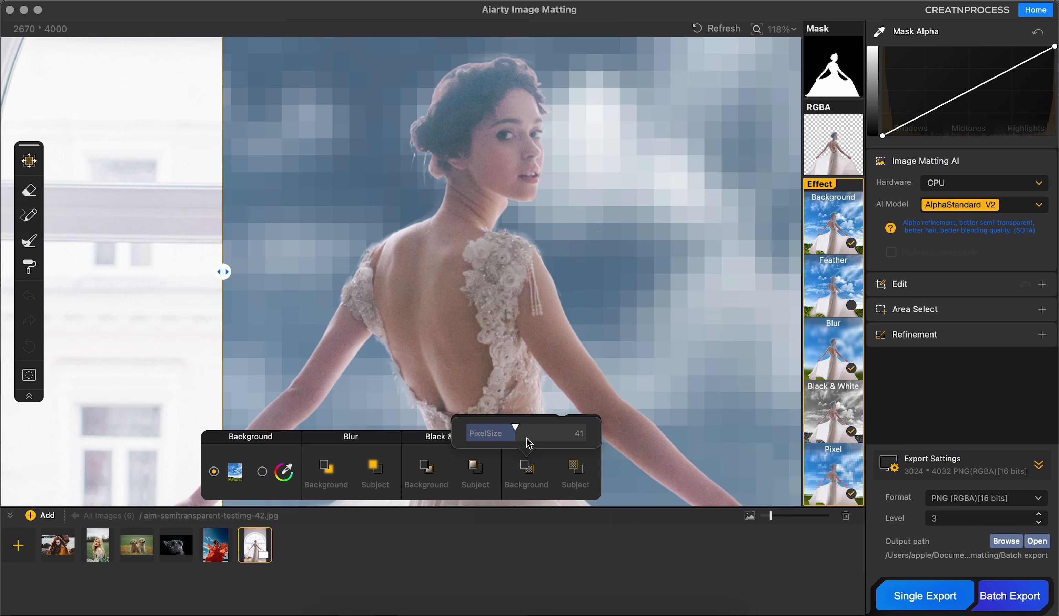
Step: Lower the background's PixelSize until the sky and grass lose their blocky look, then inspect the dress image
left_click_drag(516, 428, 481, 428)
scroll(537, 304, "down", 10)
left_click_drag(593, 331, 524, 234)
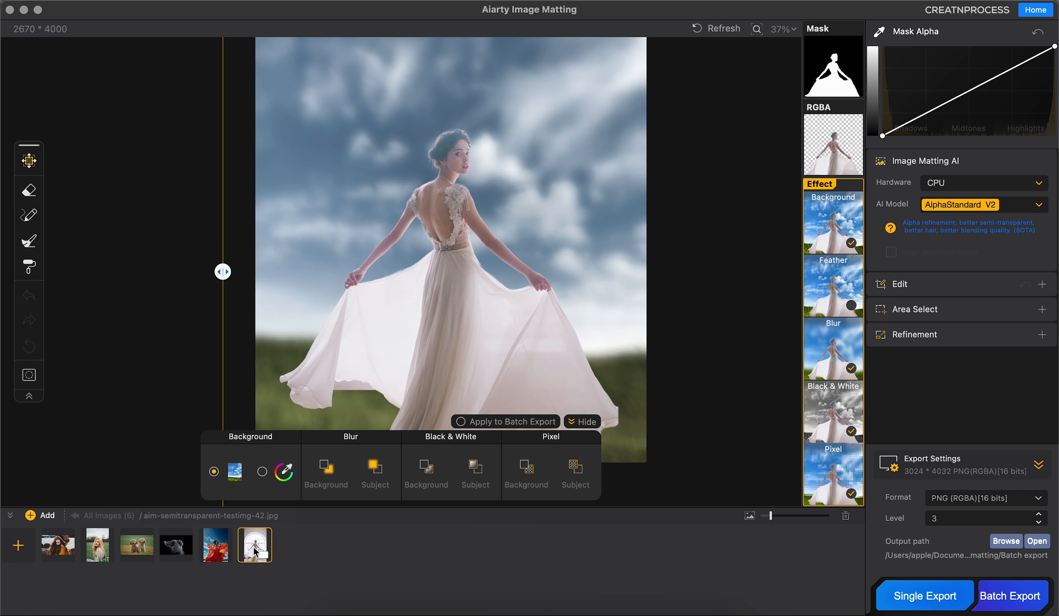
Step: Add the jellyfish image aim-aigc-testimg-18.jpg from the Complex Background folder
left_click(32, 515)
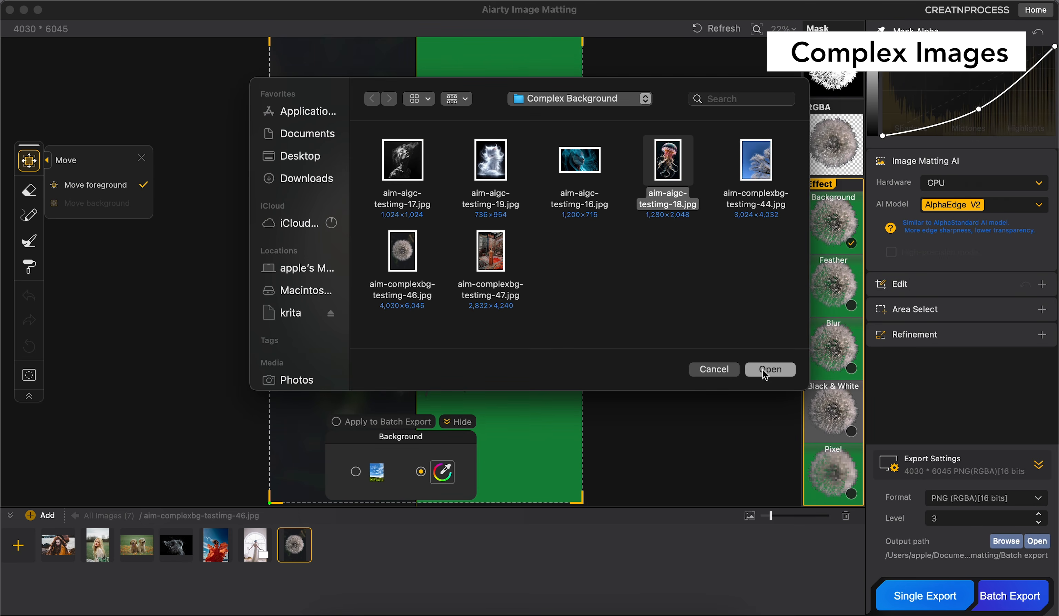
left_click(764, 372)
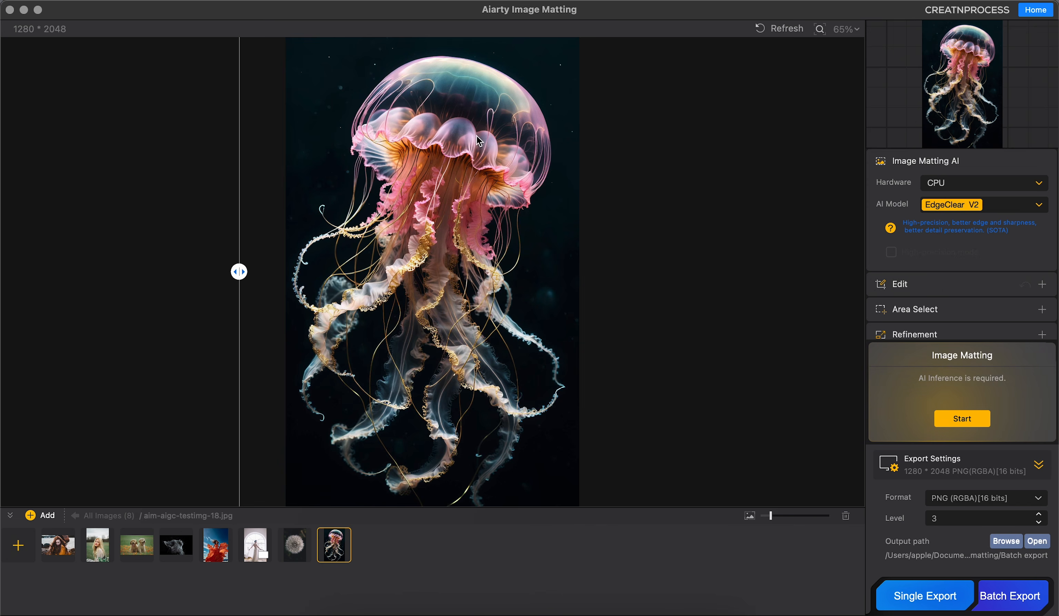
Step: Set up the jellyfish matting with CPU and GPU hardware, the AlphaStandard V2 model and high-precision mode
left_click(938, 185)
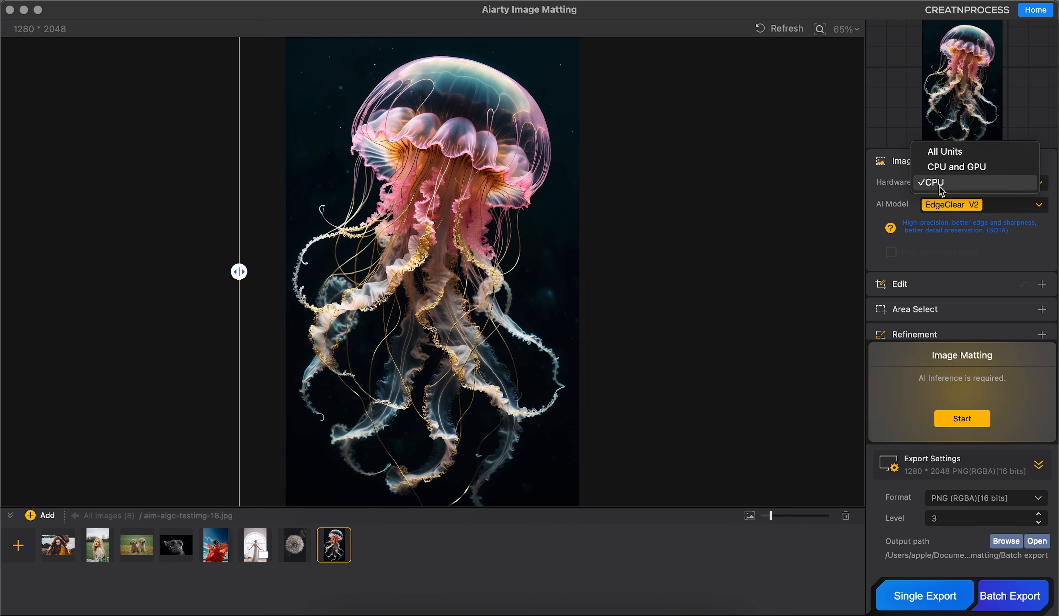
left_click(949, 169)
left_click(967, 201)
left_click(968, 173)
scroll(966, 333, "down", 1)
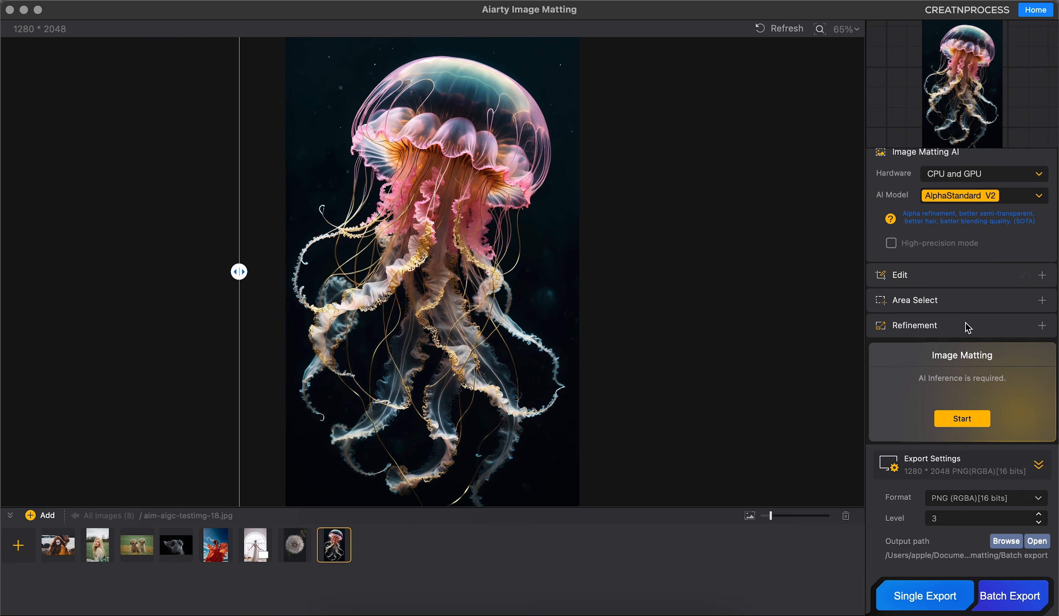
left_click(892, 246)
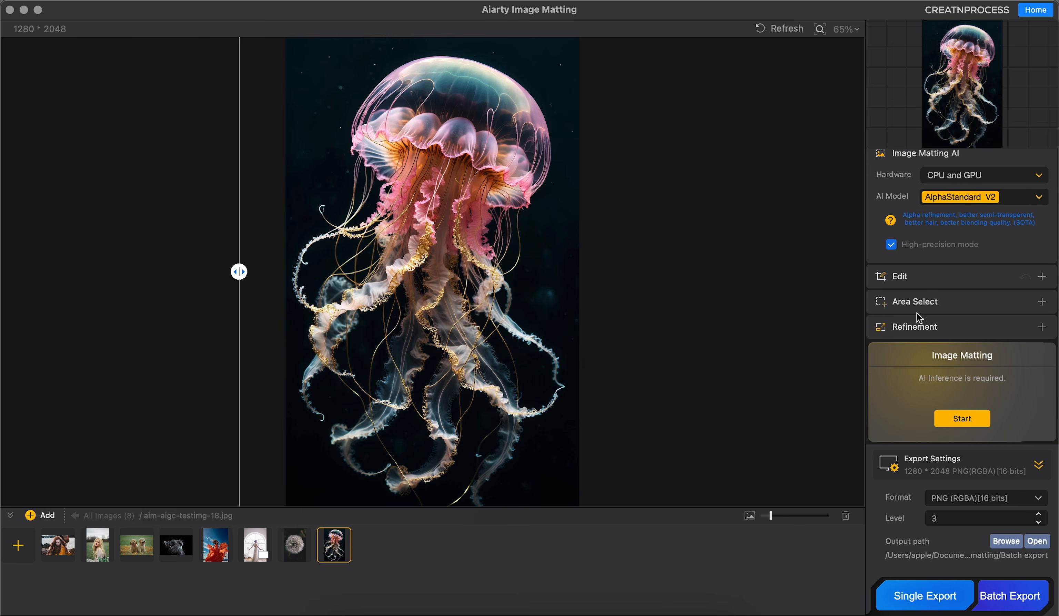
Step: Enable the Smooth Processing refinement and run image matting on the jellyfish
left_click(918, 332)
left_click(950, 282)
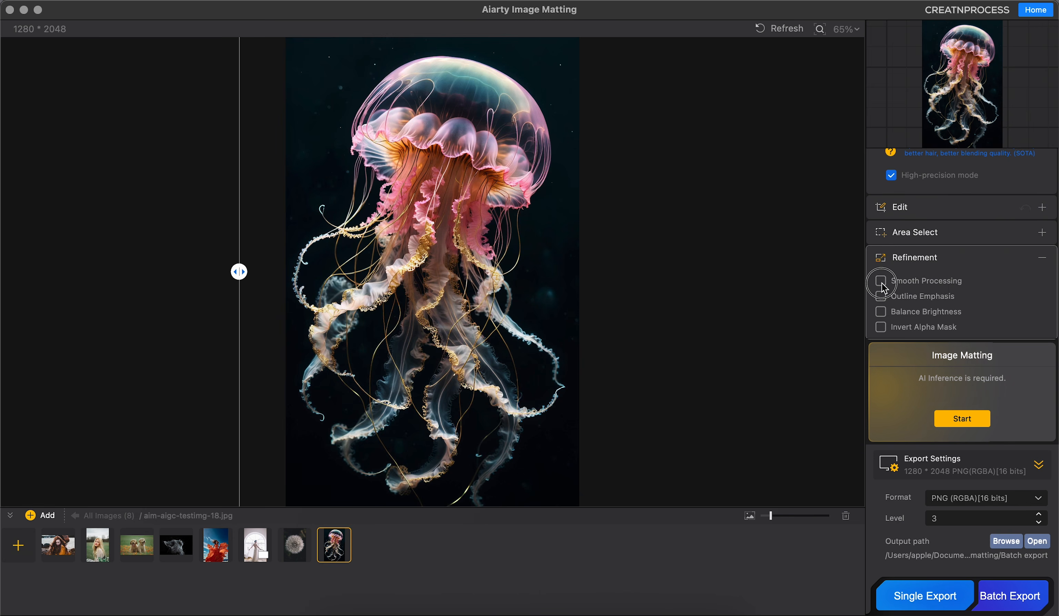
left_click(955, 419)
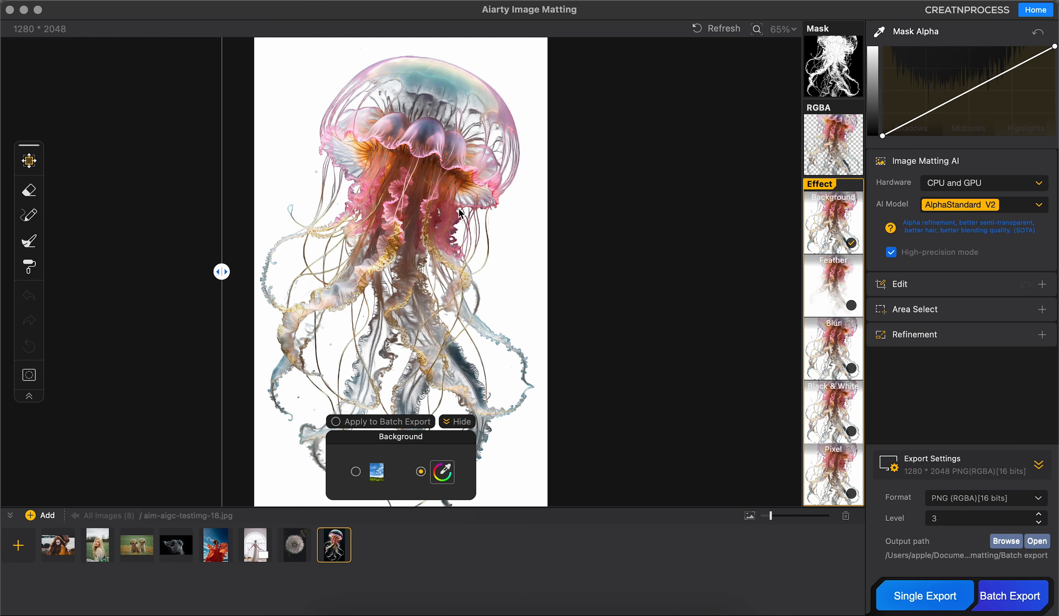
Step: Change the jellyfish's background effect to a solid dark green
left_click(442, 472)
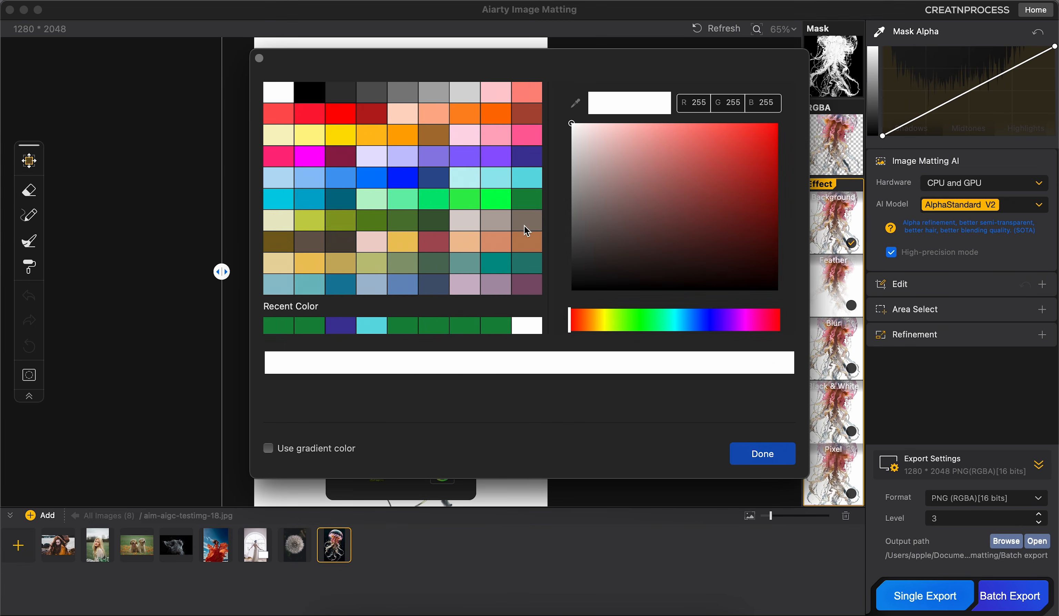
left_click(535, 199)
left_click(771, 447)
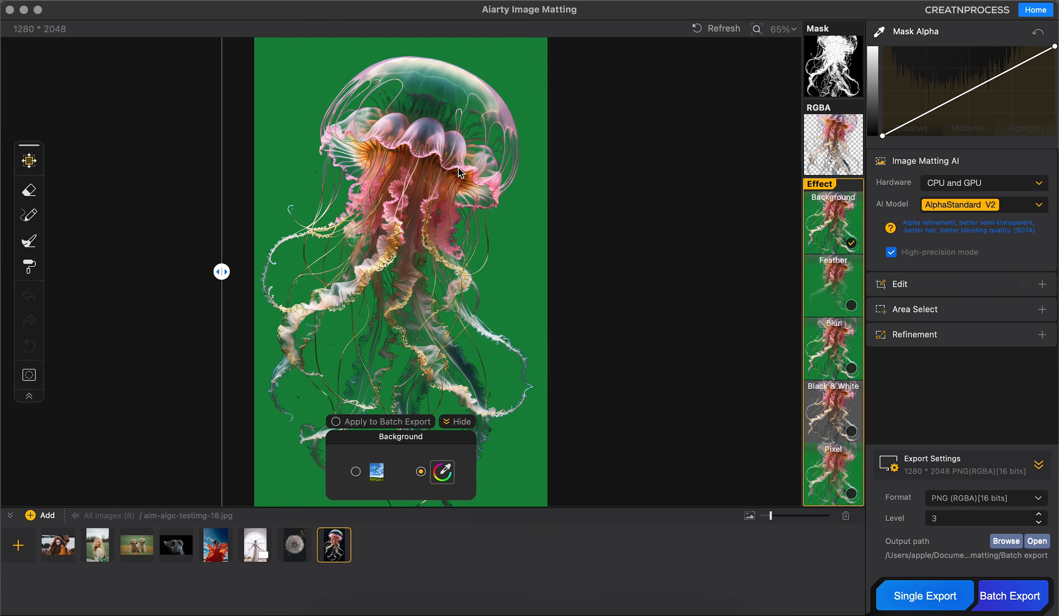
Step: Compare the green-background jellyfish with the original, examining the translucent bell and the tentacles
left_click_drag(222, 271, 244, 273)
scroll(503, 306, "up", 5)
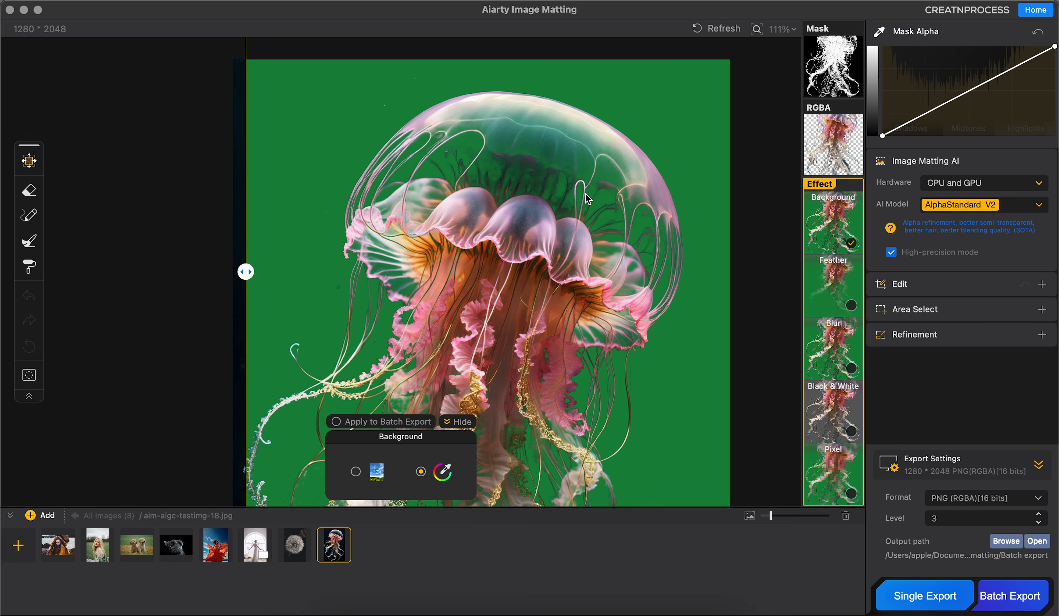
left_click_drag(245, 273, 800, 303)
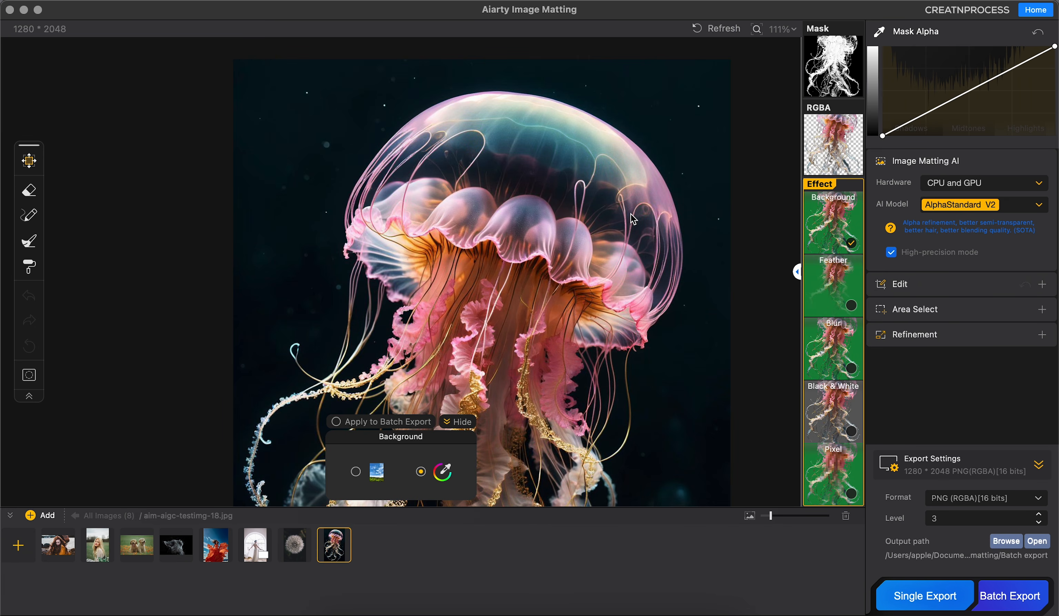
left_click_drag(796, 271, 234, 271)
scroll(394, 303, "down", 5)
scroll(460, 304, "up", 2)
left_click_drag(498, 307, 513, 234)
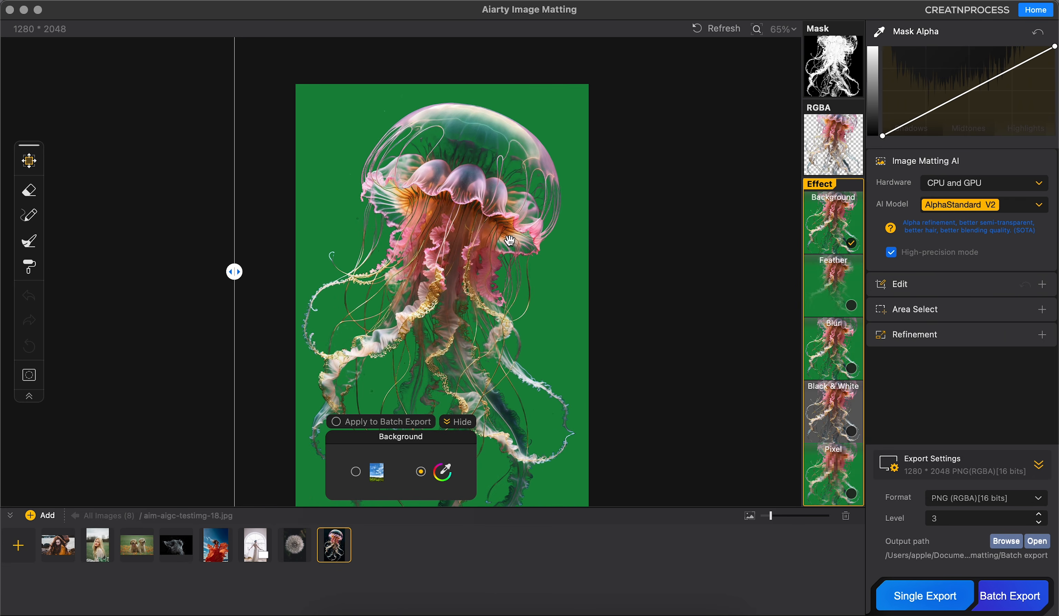
Step: Replace the jellyfish's background with the snowy mountain picture from the background history and reposition the jellyfish over it
left_click(381, 471)
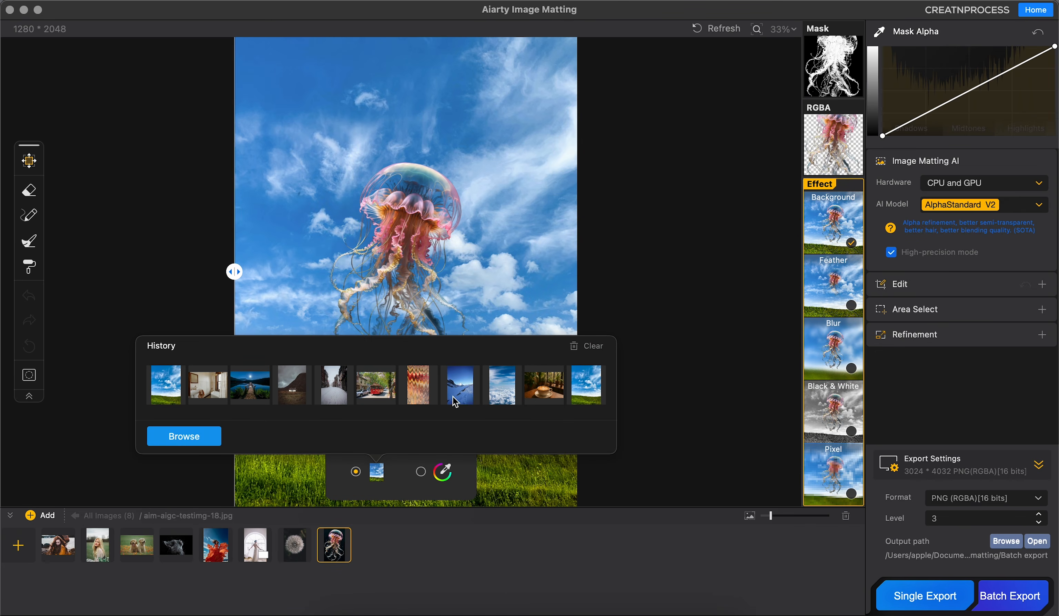
left_click(454, 401)
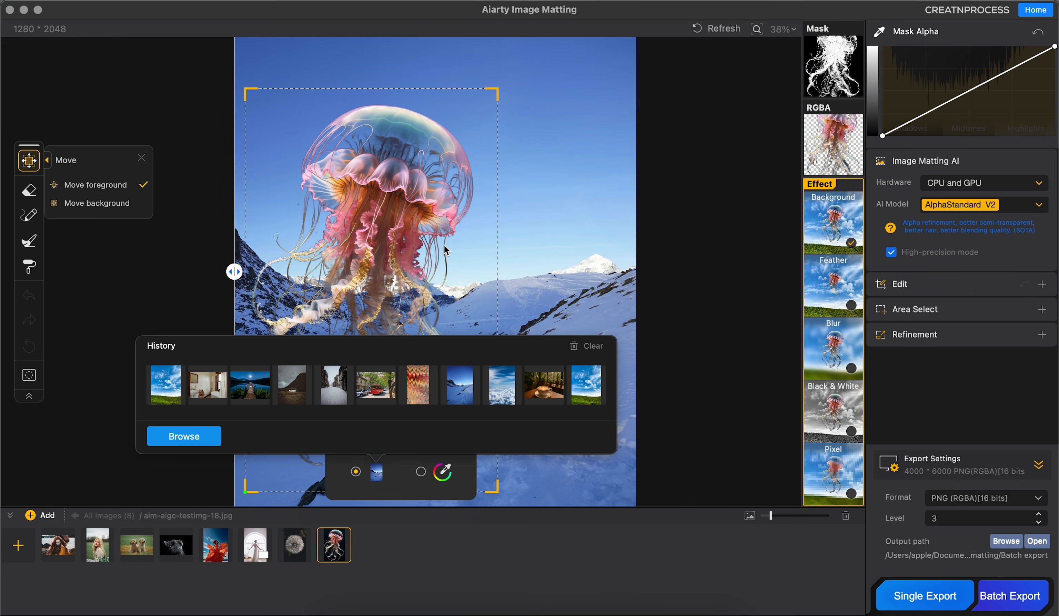
left_click_drag(383, 203, 471, 189)
Step: Add the smoke portrait aim-aigc-testimg-17.jpg and run image matting on it with the AlphaEdge V2 model
left_click(40, 516)
left_click(769, 370)
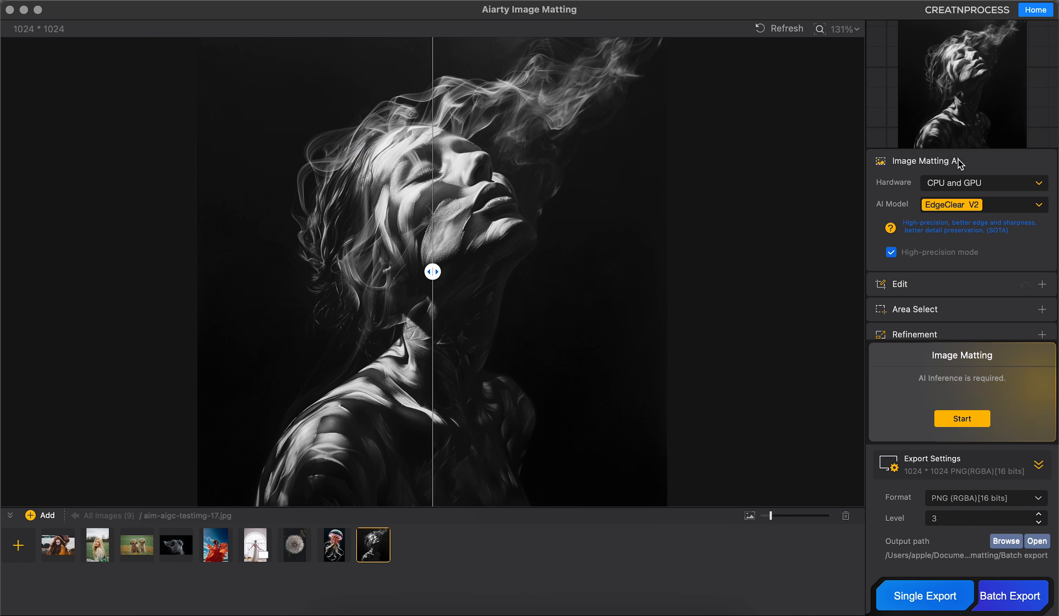
left_click(965, 205)
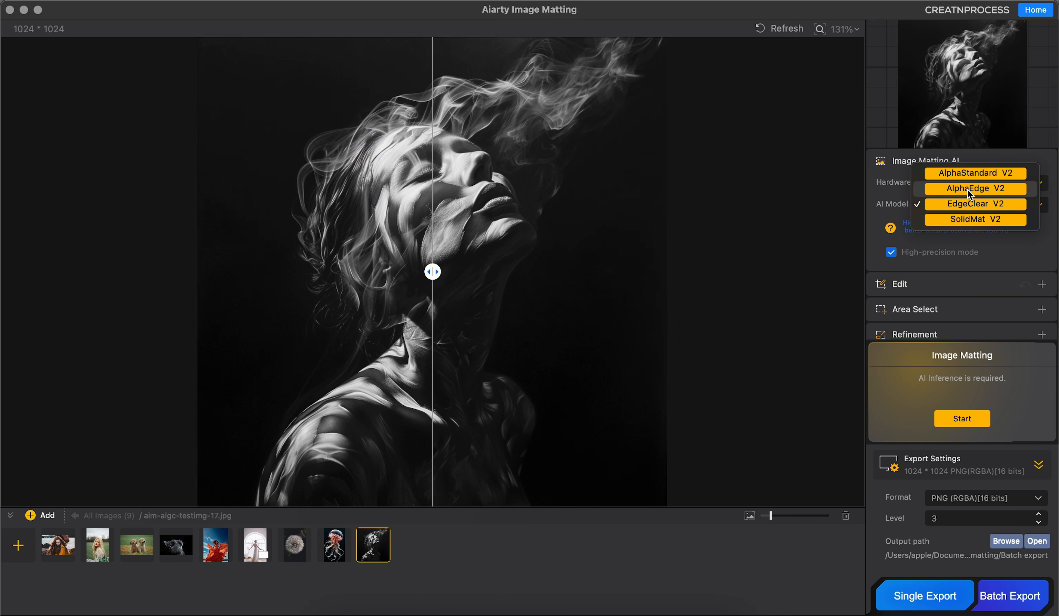
left_click(968, 190)
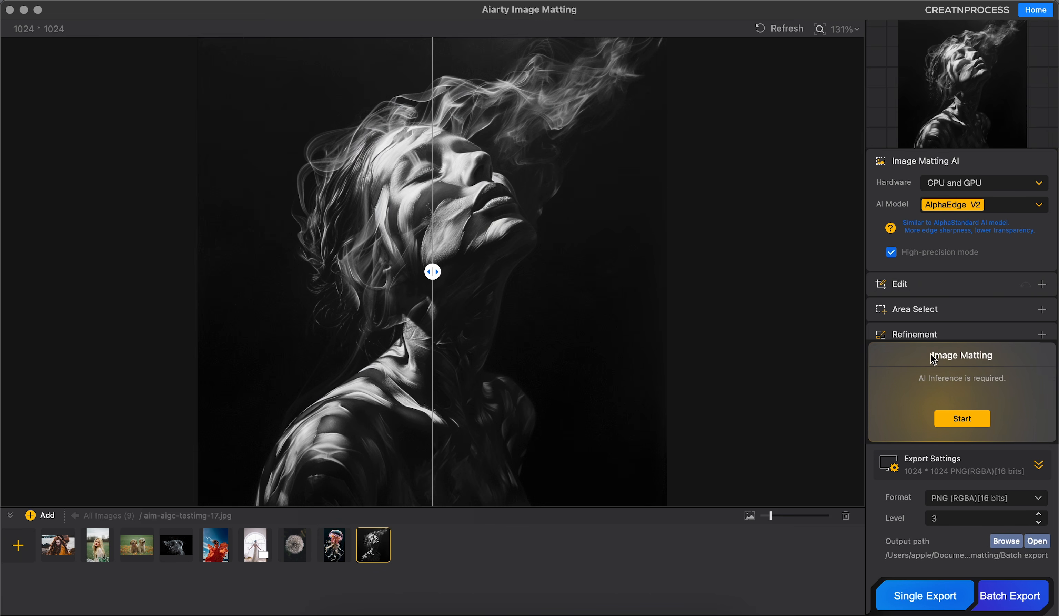
left_click(960, 419)
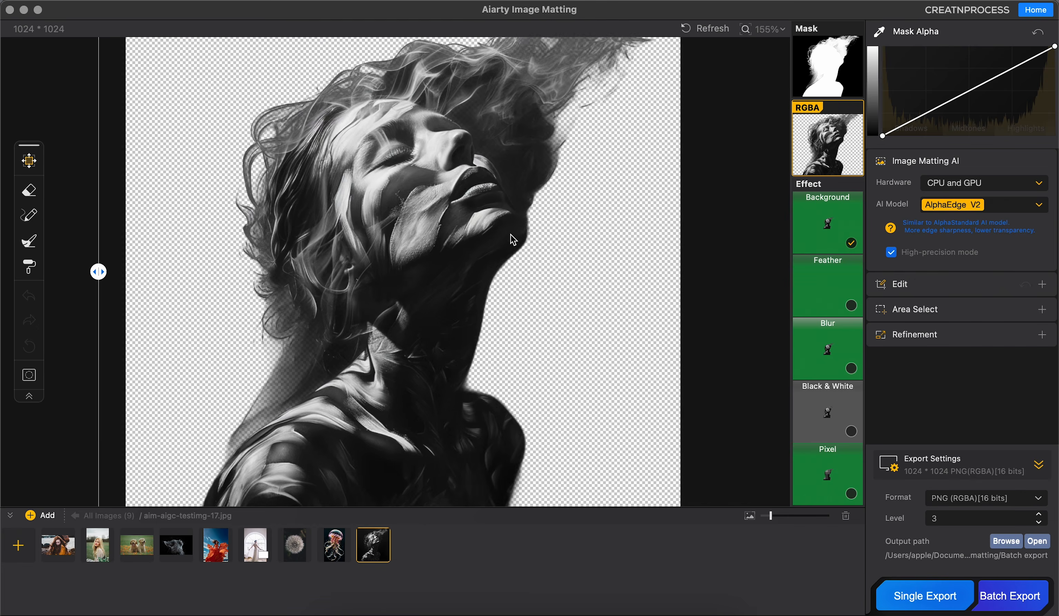
Step: Switch the smoke portrait to AlphaStandard V2 with high-precision mode off and rerun the matting
scroll(509, 235, "up", 5)
left_click_drag(509, 234, 610, 379)
scroll(611, 382, "down", 3)
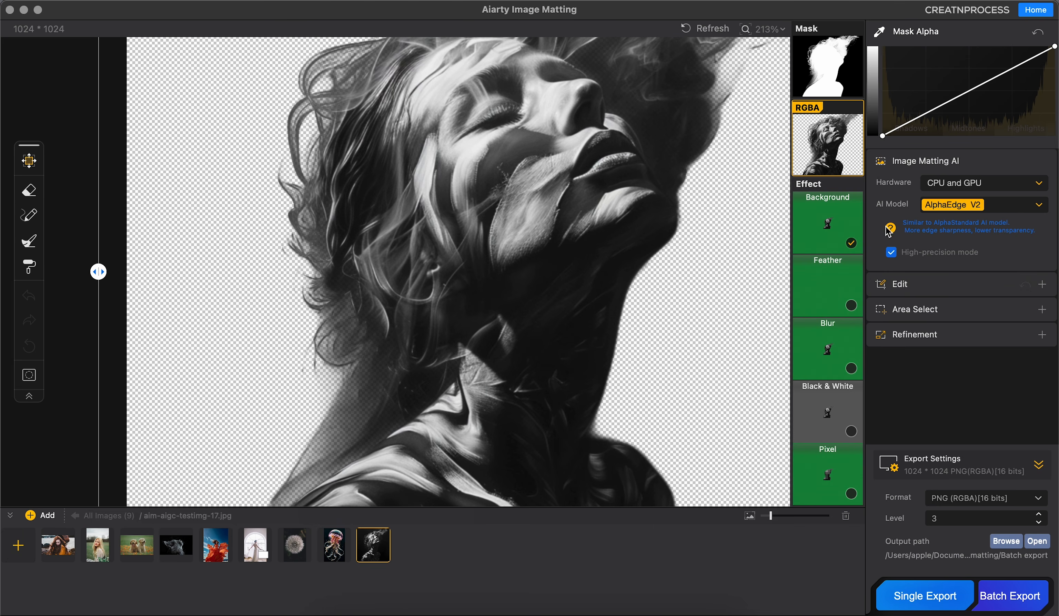
left_click(923, 206)
left_click(958, 189)
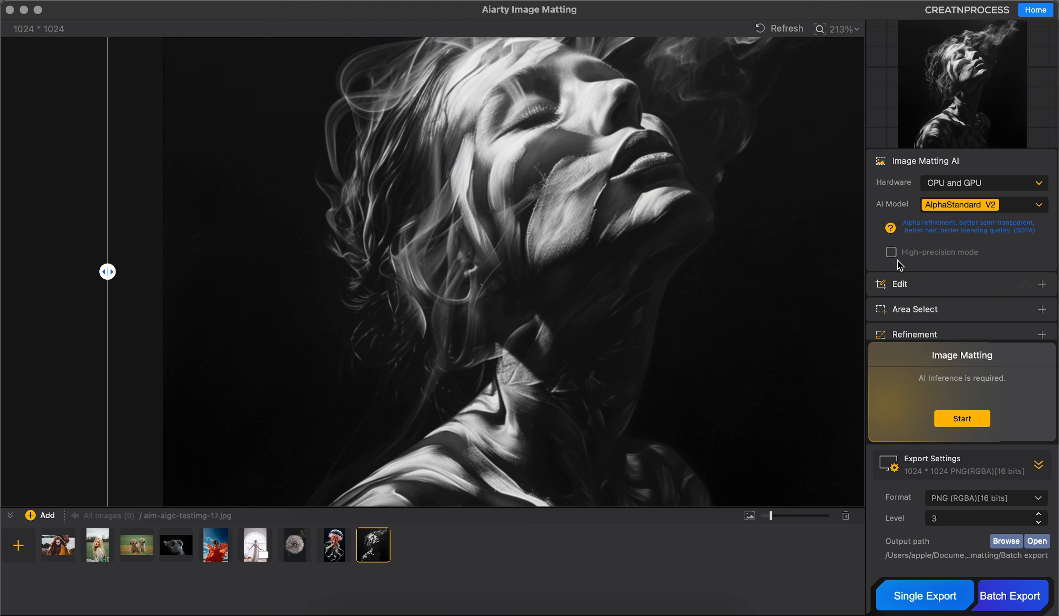
left_click(956, 419)
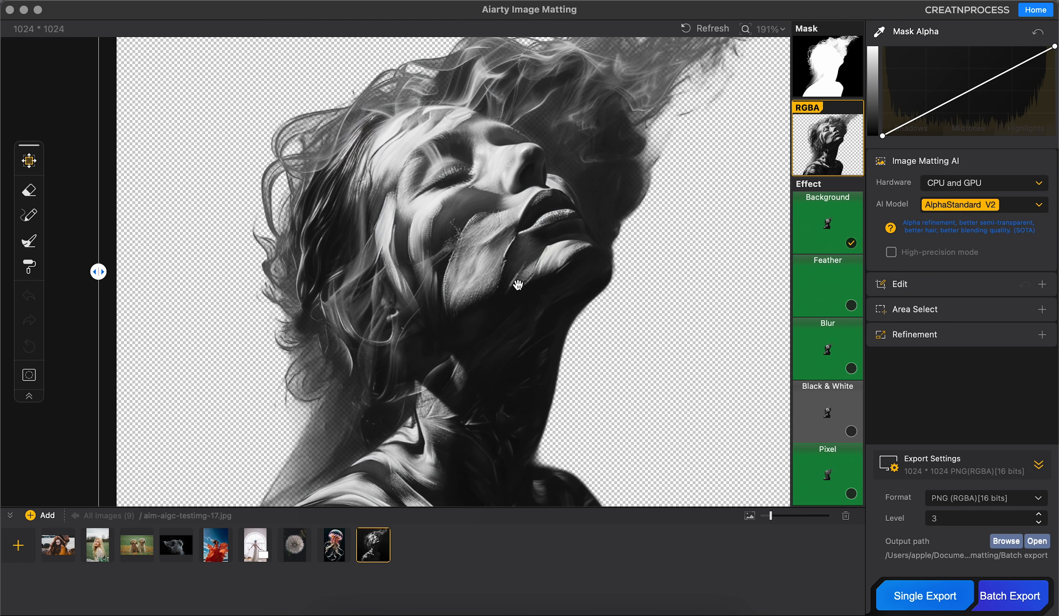
Step: Compare the transparent smoke portrait cutouts by switching to AlphaEdge V2 and back to AlphaStandard V2
left_click(973, 210)
left_click(972, 220)
left_click_drag(559, 343, 575, 320)
left_click(986, 212)
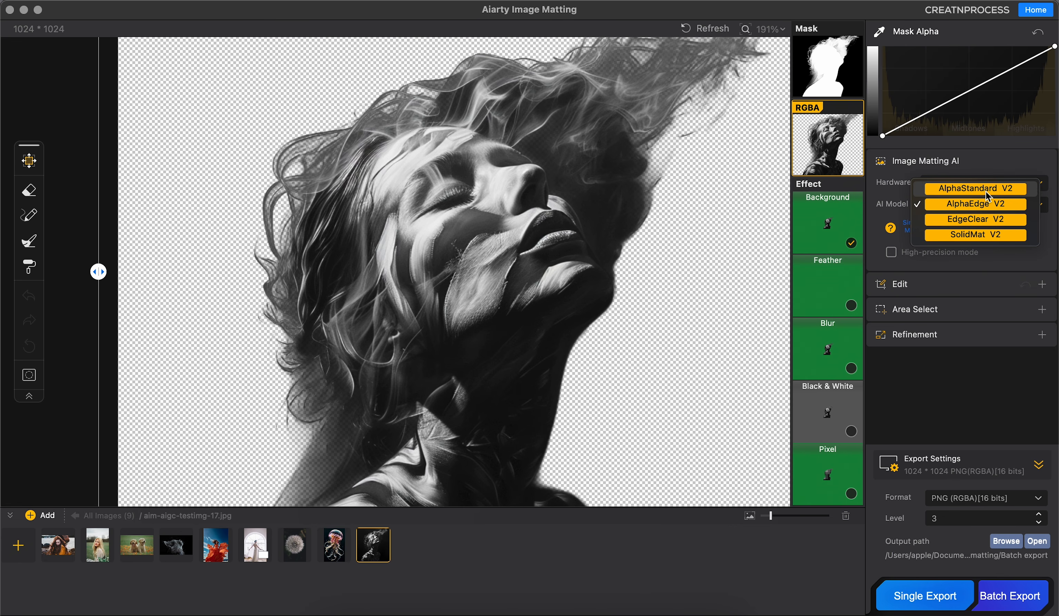
left_click(976, 188)
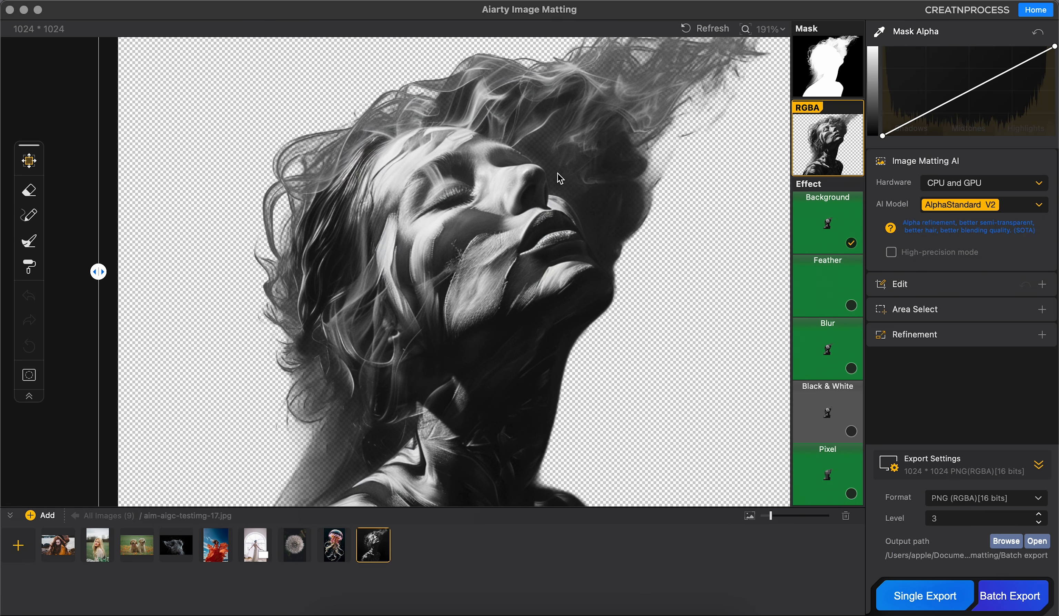
Step: View the smoke portrait's mask and compare it between the AlphaEdge V2 and AlphaStandard V2 models
left_click(830, 89)
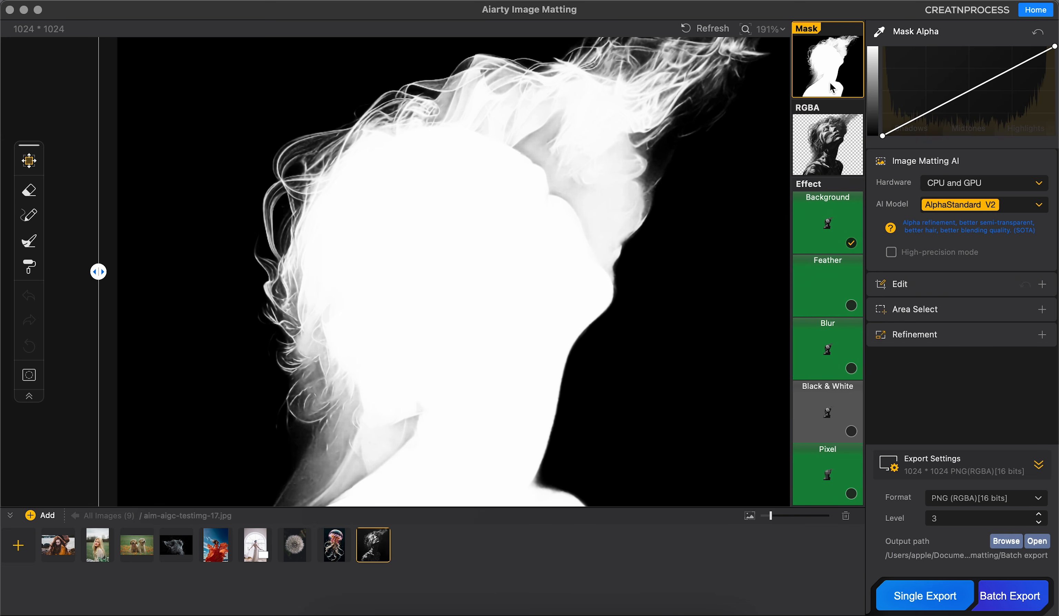
left_click(948, 210)
left_click(952, 222)
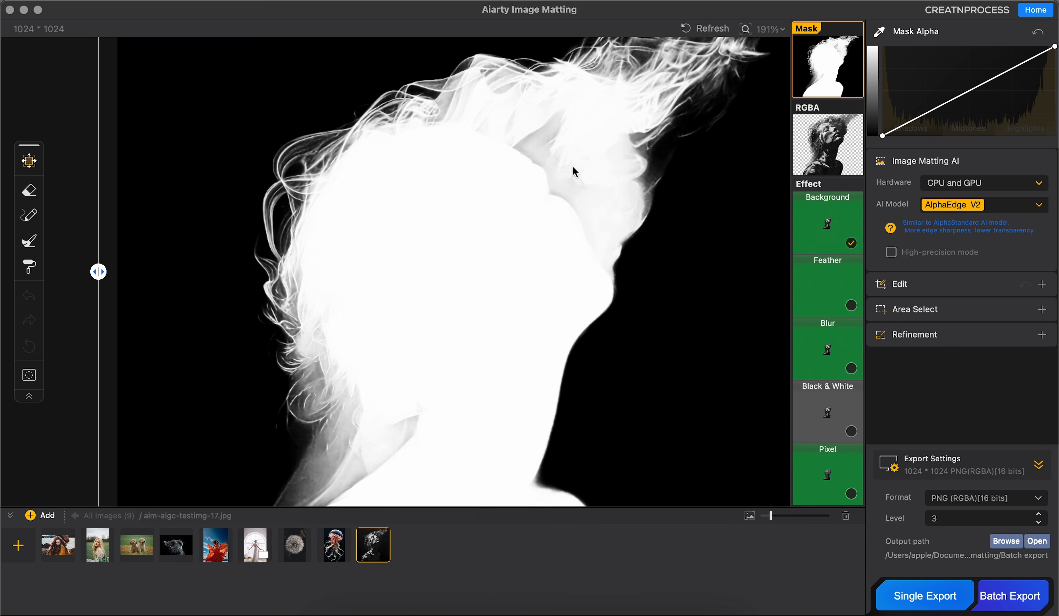
left_click(952, 205)
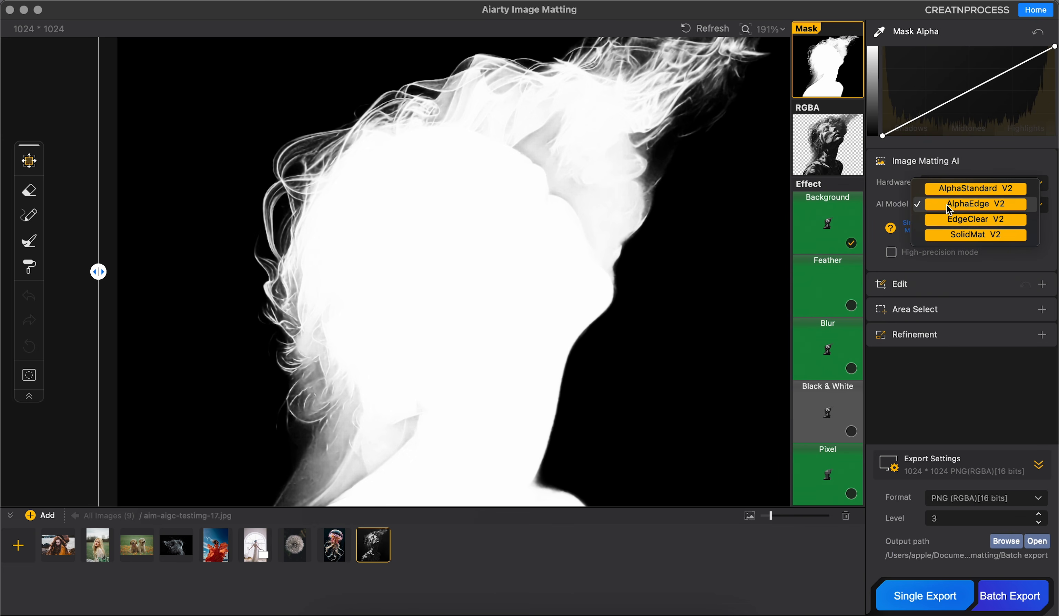
left_click(948, 184)
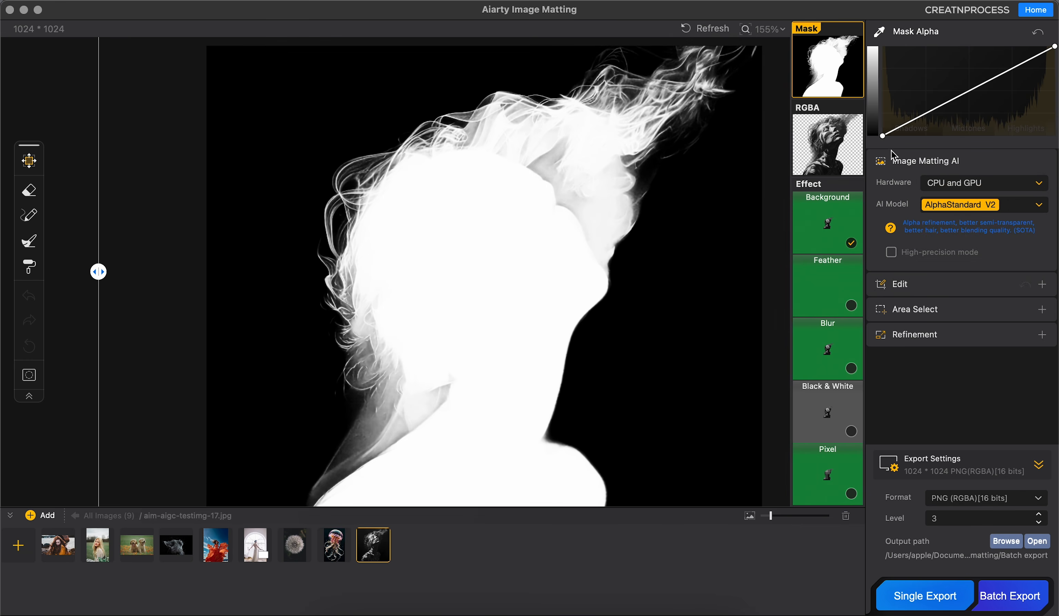
Step: Show the smoke portrait's green background effect and examine the smoke and hair edges against the original
left_click(834, 139)
left_click(827, 223)
scroll(598, 252, "up", 5)
left_click_drag(597, 253, 582, 157)
scroll(582, 157, "down", 5)
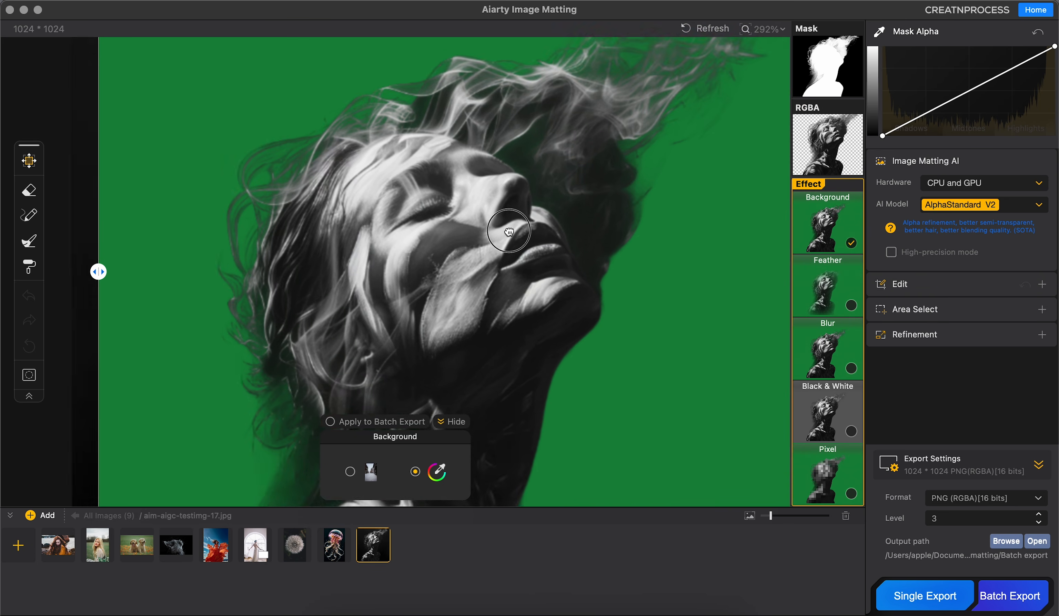
scroll(497, 191, "up", 3)
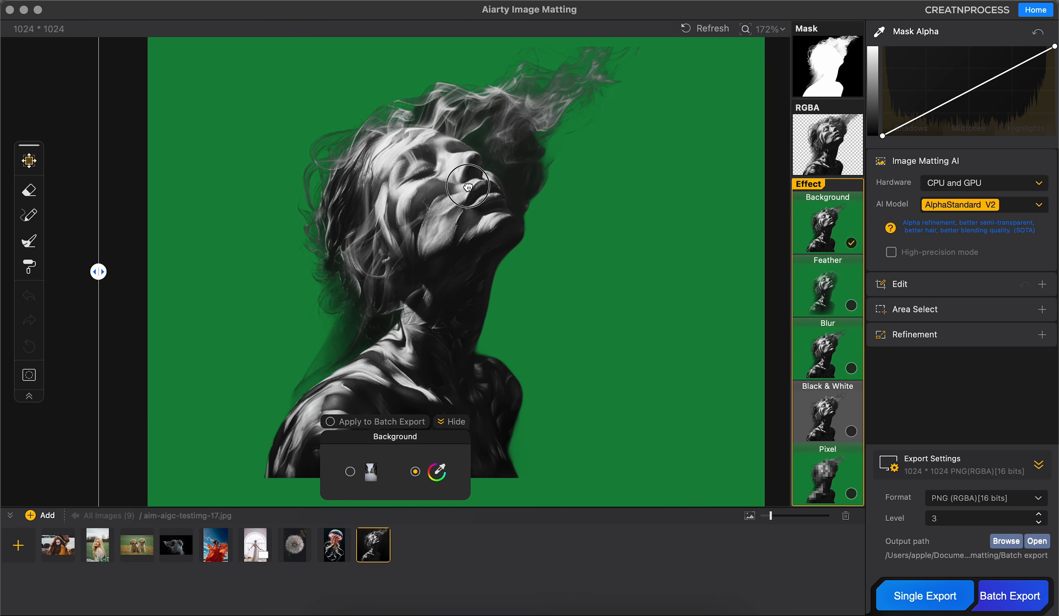
left_click_drag(99, 278, 266, 254)
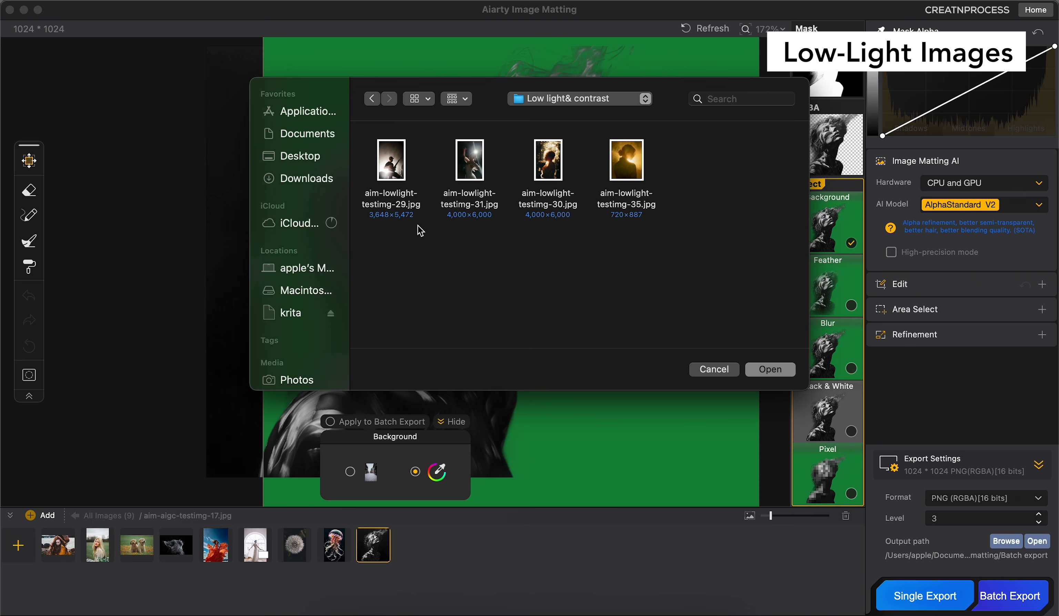
Step: Add the guitarist image aim-lowlight-testimg-29.jpg and run image matting on it with the EdgeClear V2 model
left_click(391, 161)
left_click(770, 370)
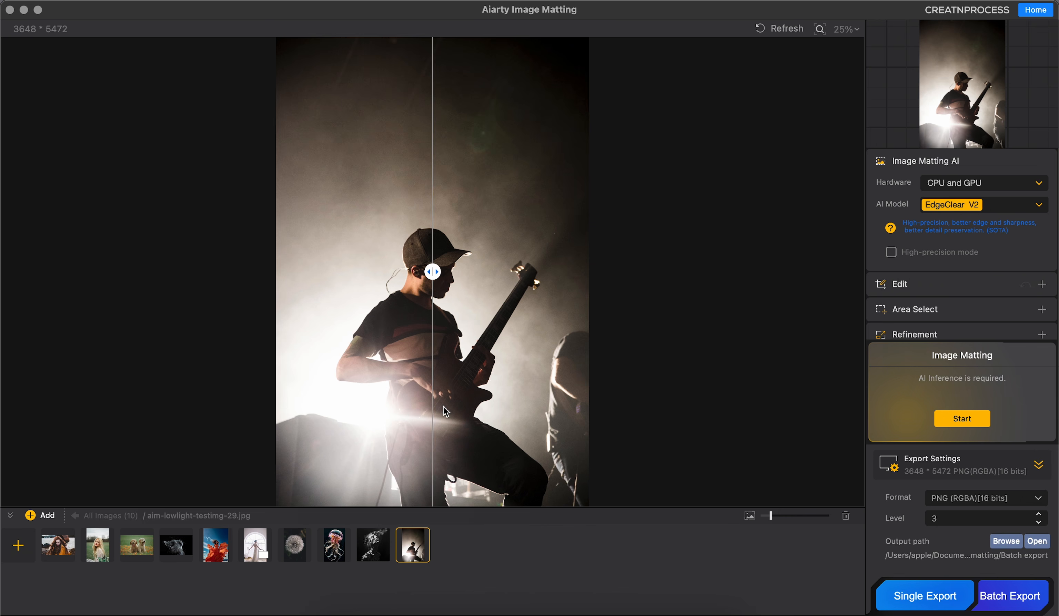
left_click(974, 207)
left_click(974, 207)
left_click(966, 417)
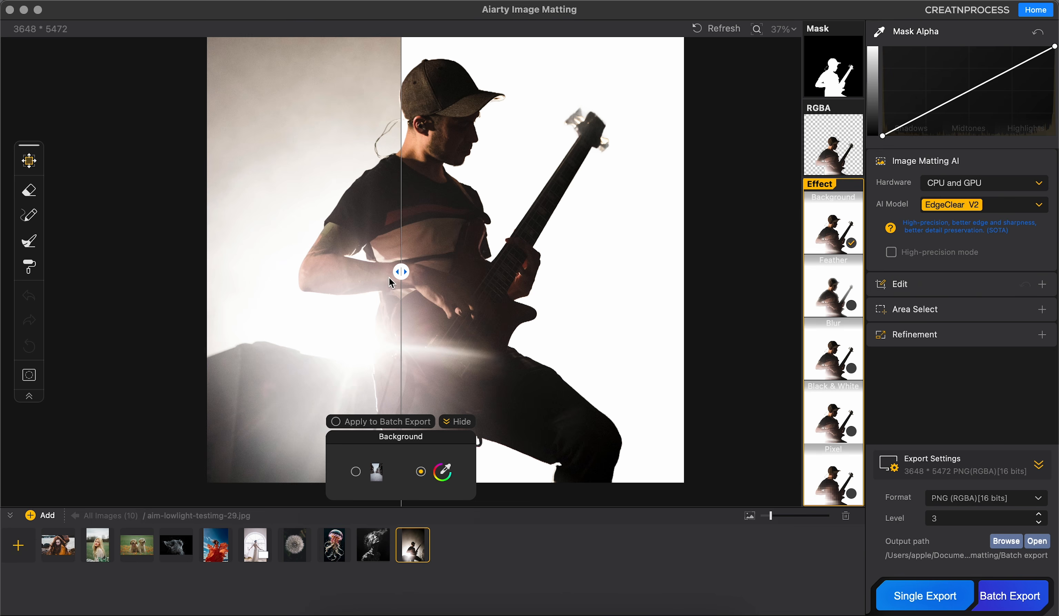
left_click_drag(401, 272, 218, 261)
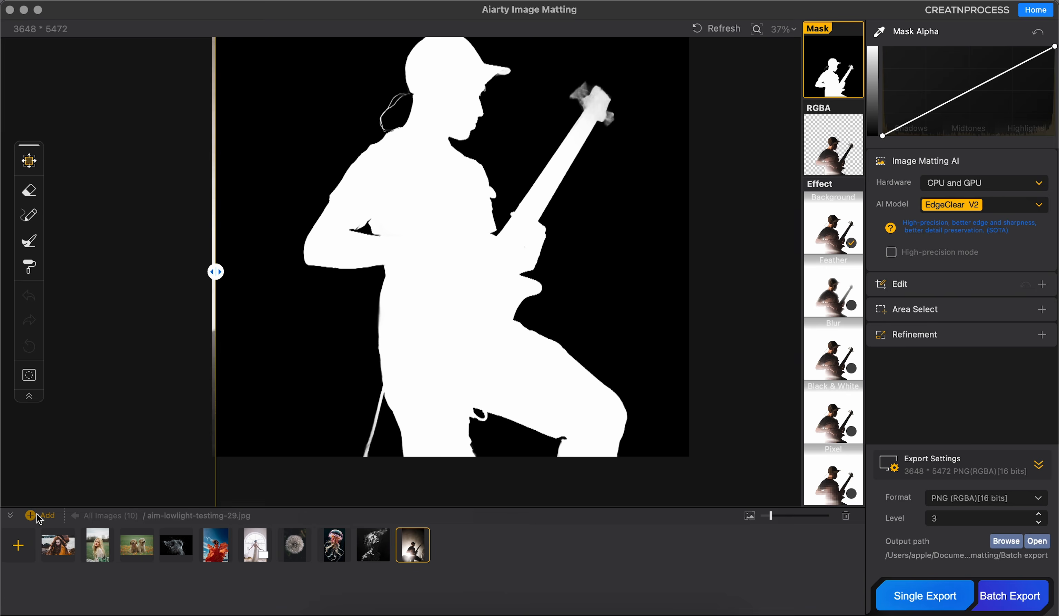
Step: Add the backlit portrait aim-lowlight-testimg-30.jpg and run image matting on it with the AlphaEdge V2 model
left_click(32, 515)
double_click(471, 164)
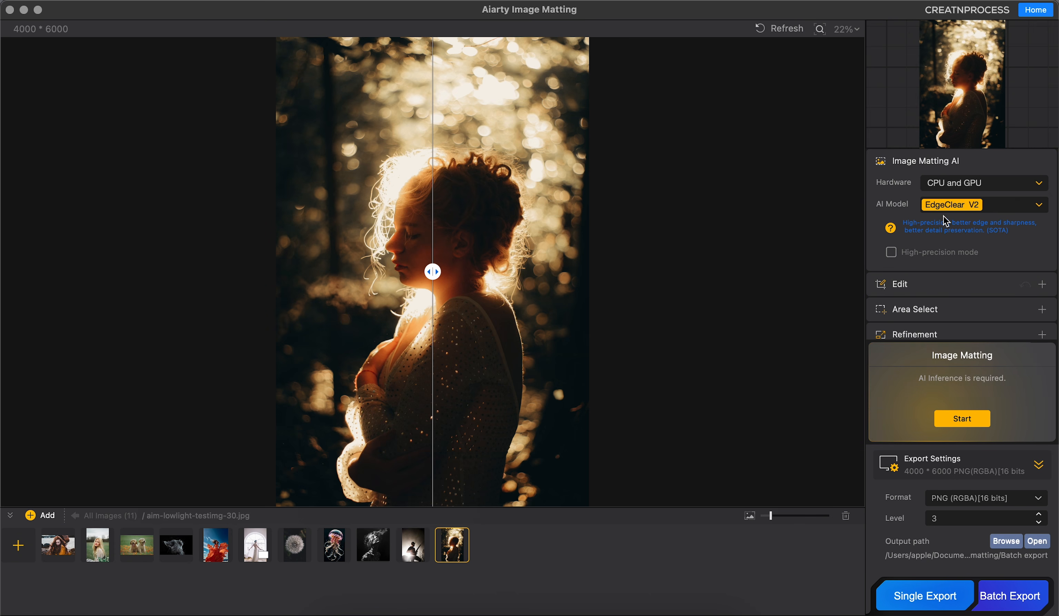
left_click(976, 210)
left_click(971, 193)
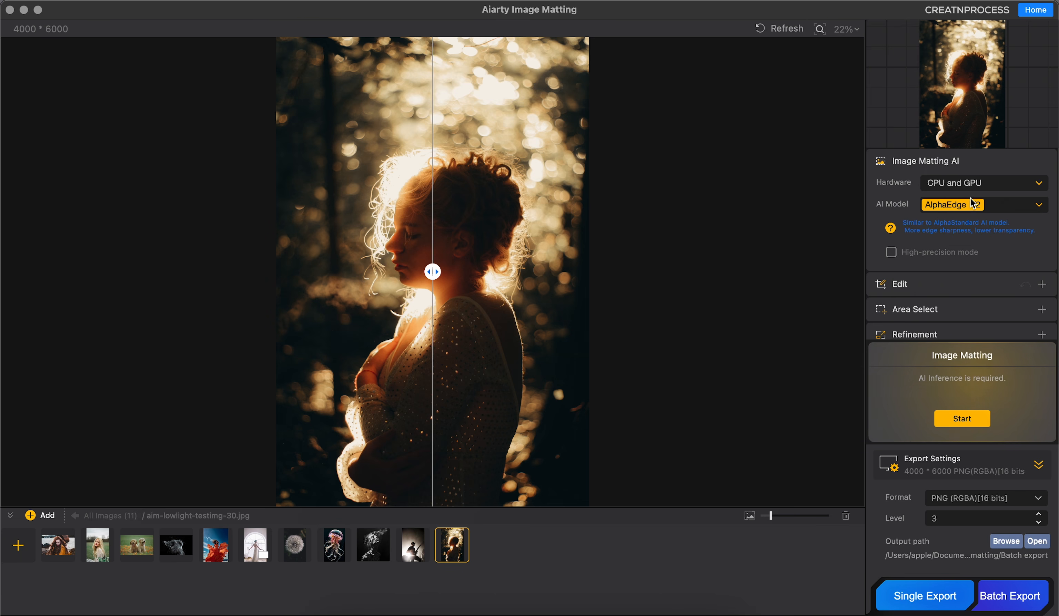
left_click(964, 427)
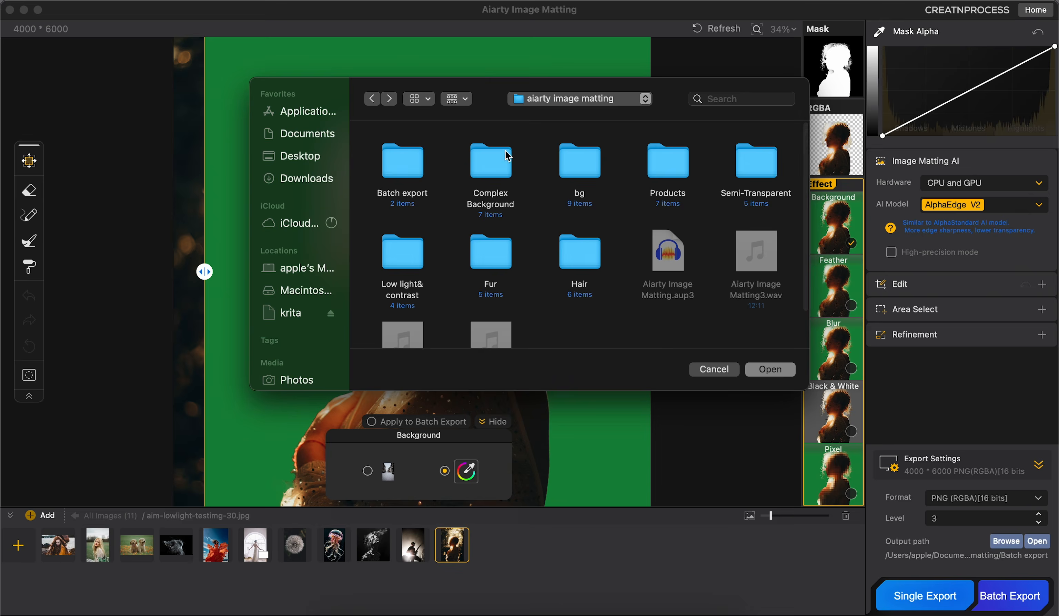
Step: Import the Products folder and run image matting on the sandwich image aim-products-testimg-52.jpg with the SolidMat V2 model
left_click(657, 171)
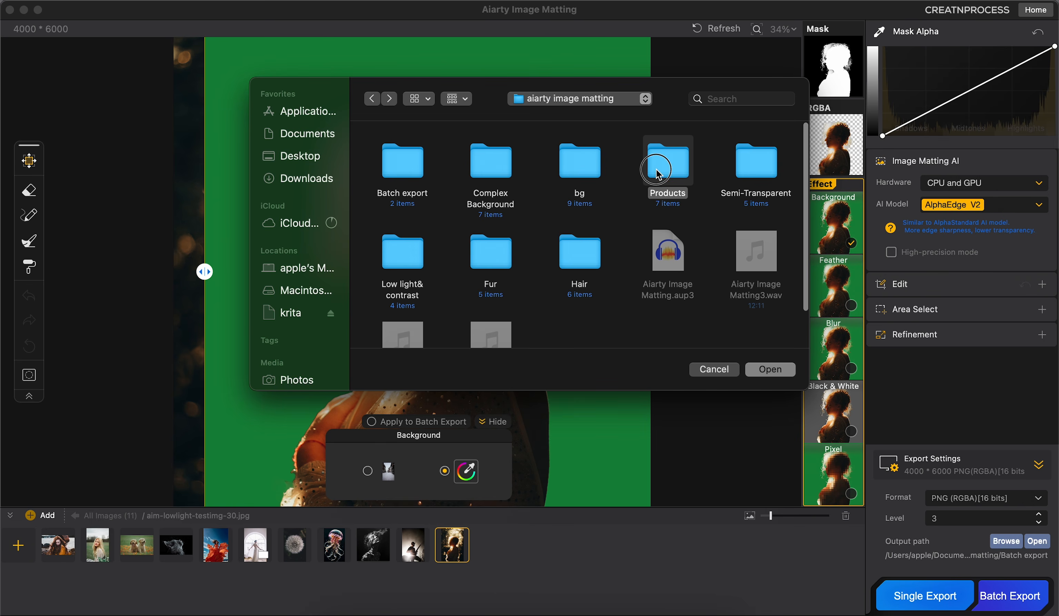
left_click(770, 369)
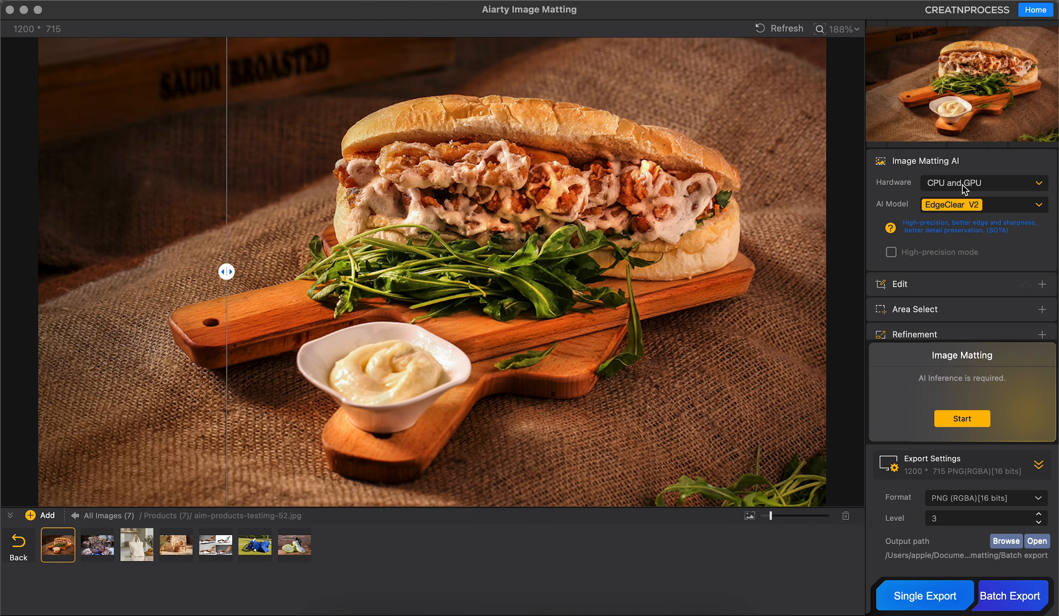
left_click(961, 205)
left_click(960, 205)
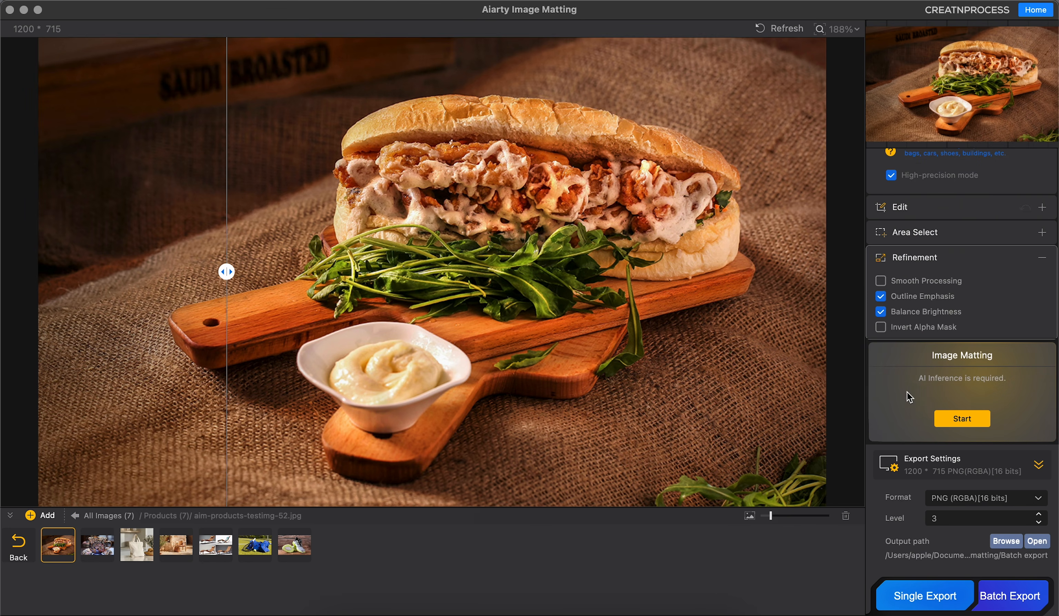
left_click(962, 419)
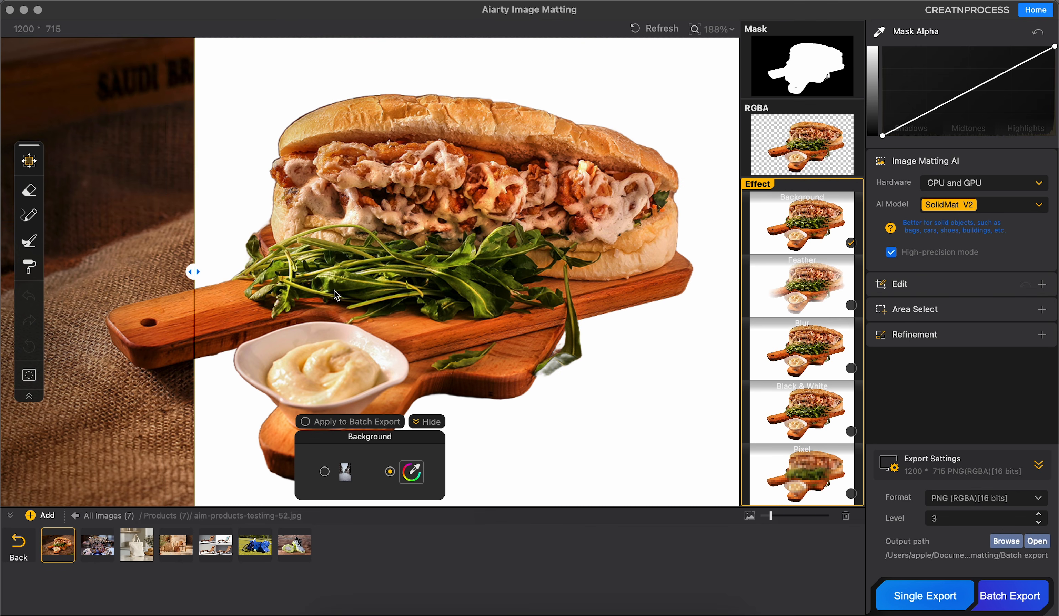
Step: Compare the sandwich and cutting board cutout with the original image across its edges
left_click_drag(195, 272, 419, 210)
scroll(418, 210, "down", 3)
scroll(420, 214, "down", 3)
left_click_drag(416, 269, 268, 202)
scroll(442, 201, "up", 2)
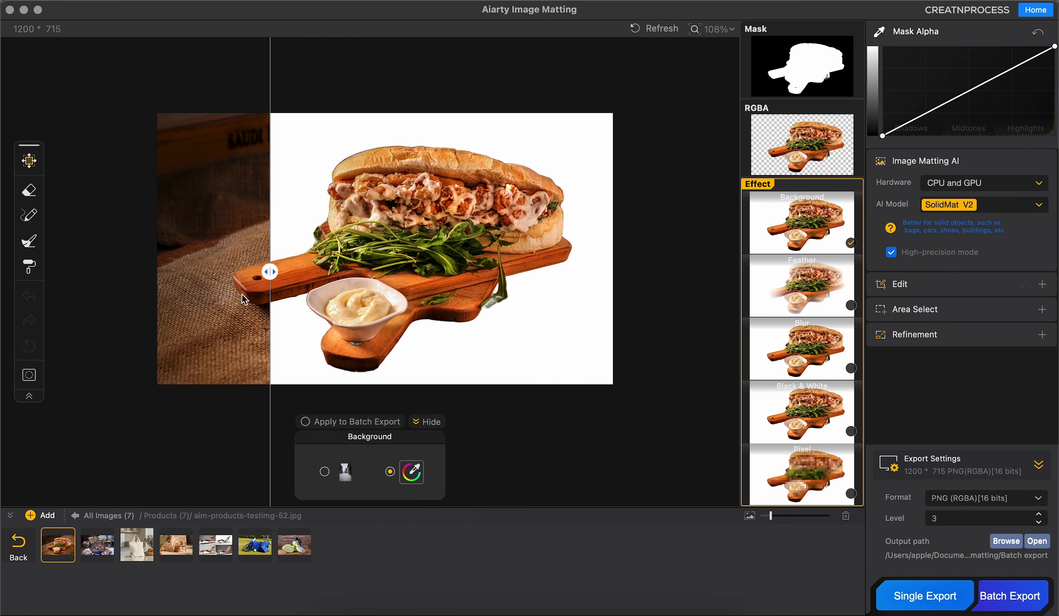
left_click_drag(269, 272, 578, 271)
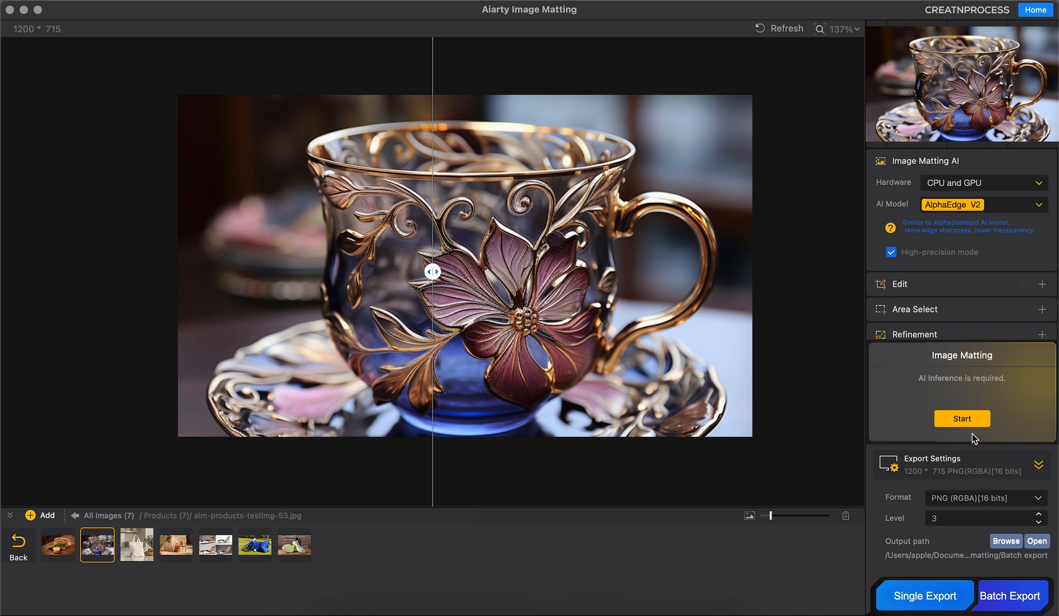
Step: Run high-precision AlphaEdge V2 matting on the glass cup, compare it with the original, and view the chair image's mask
left_click(969, 421)
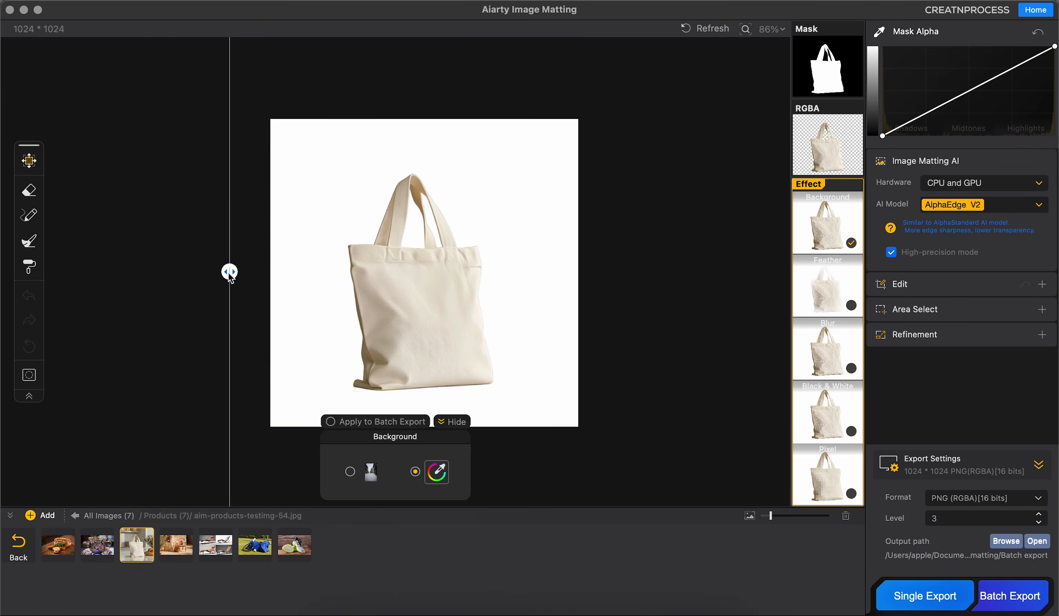
left_click_drag(229, 273, 558, 277)
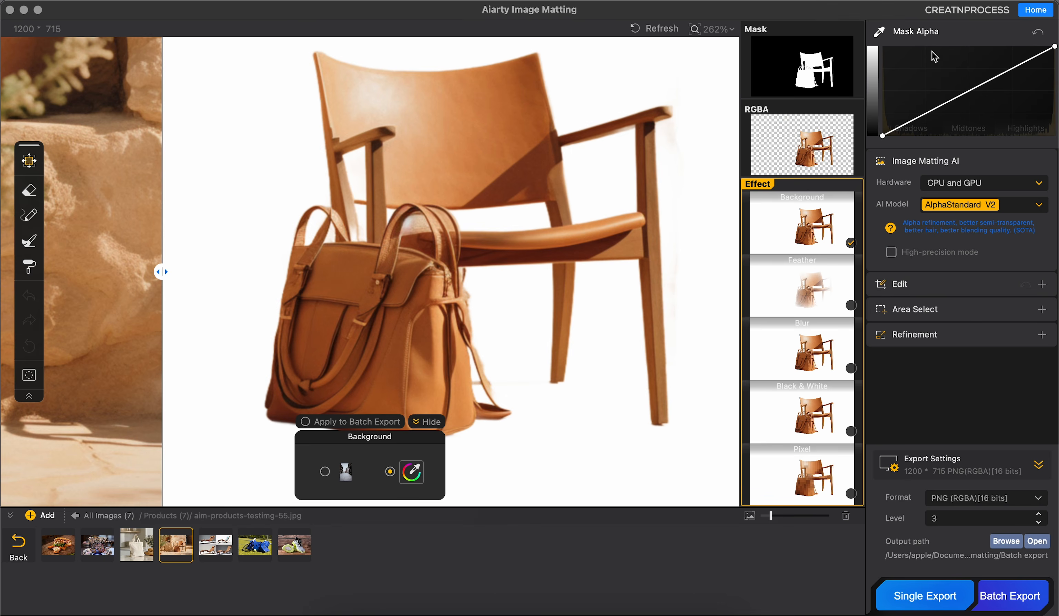
left_click(802, 66)
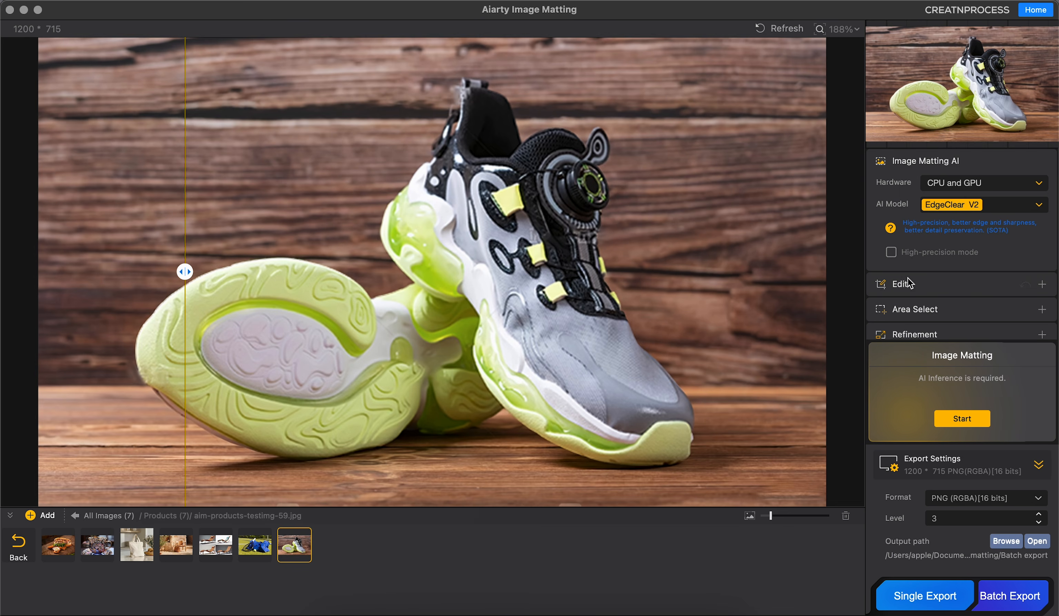
Step: Run image matting on the sneaker image aim-products-testimg-59.jpg with the SolidMat V2 model
left_click(961, 205)
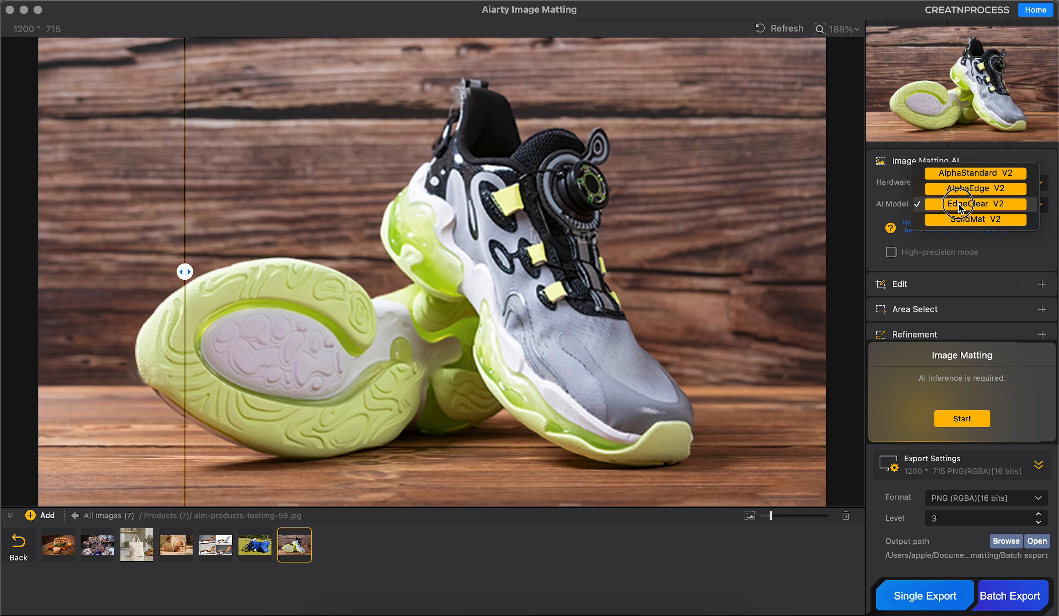
left_click(967, 219)
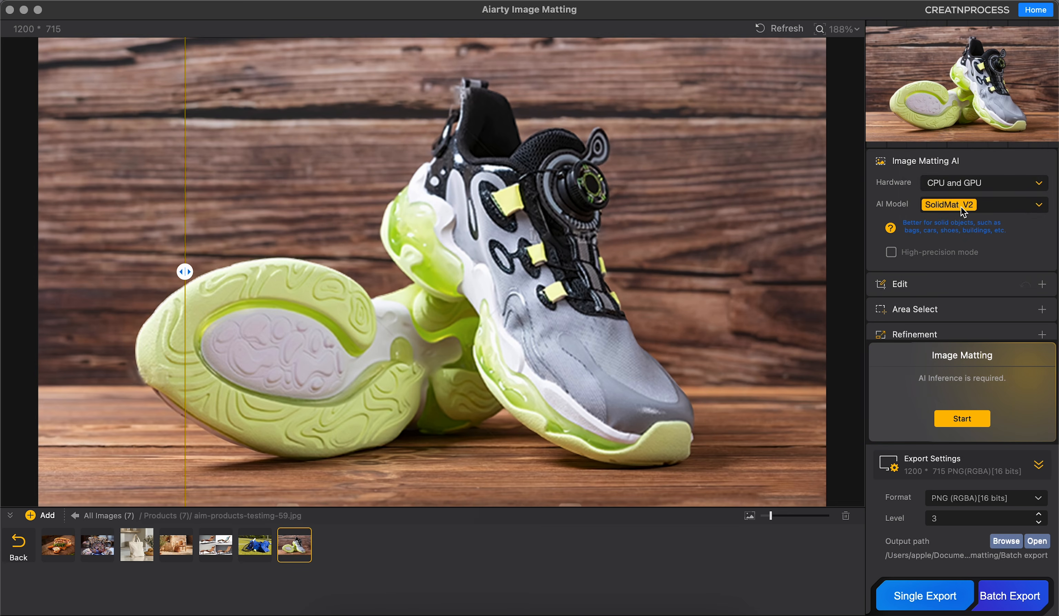
left_click(958, 419)
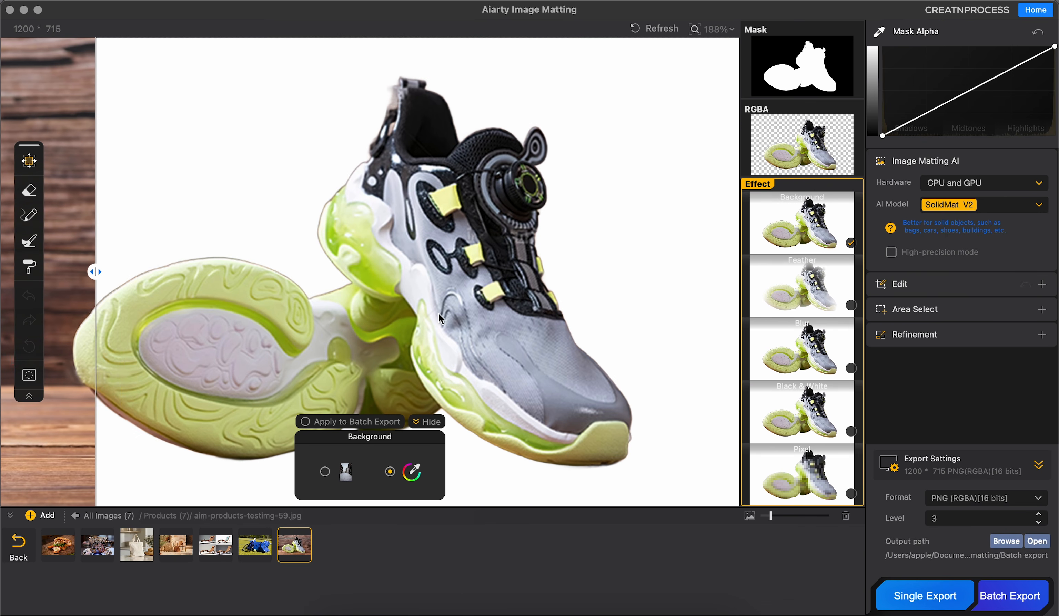
Step: Set the sneaker image's background effect to solid green, RGB 24, 137, 62
left_click(411, 471)
left_click(527, 200)
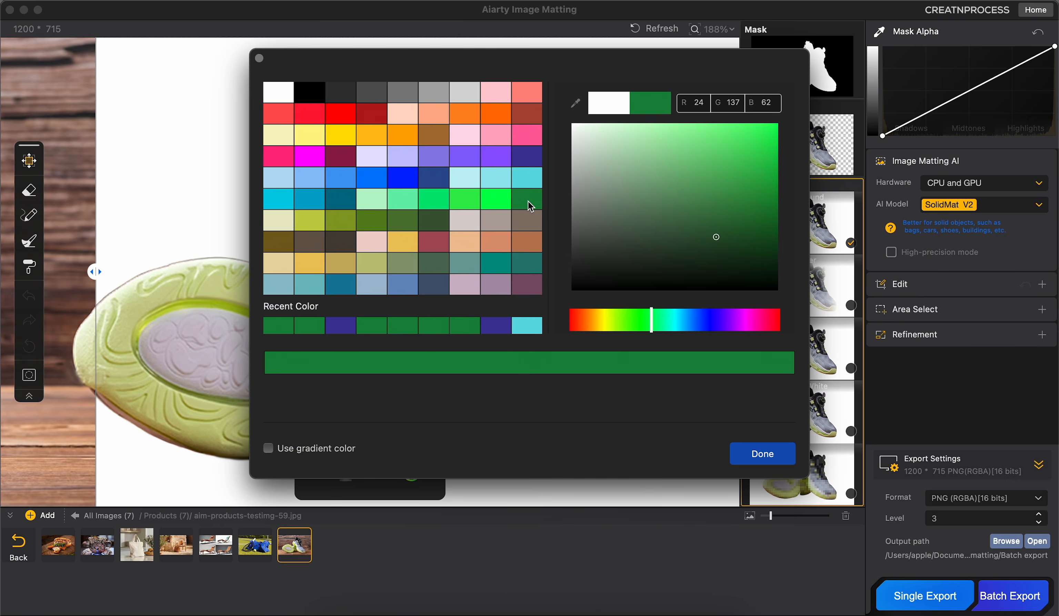
left_click(739, 466)
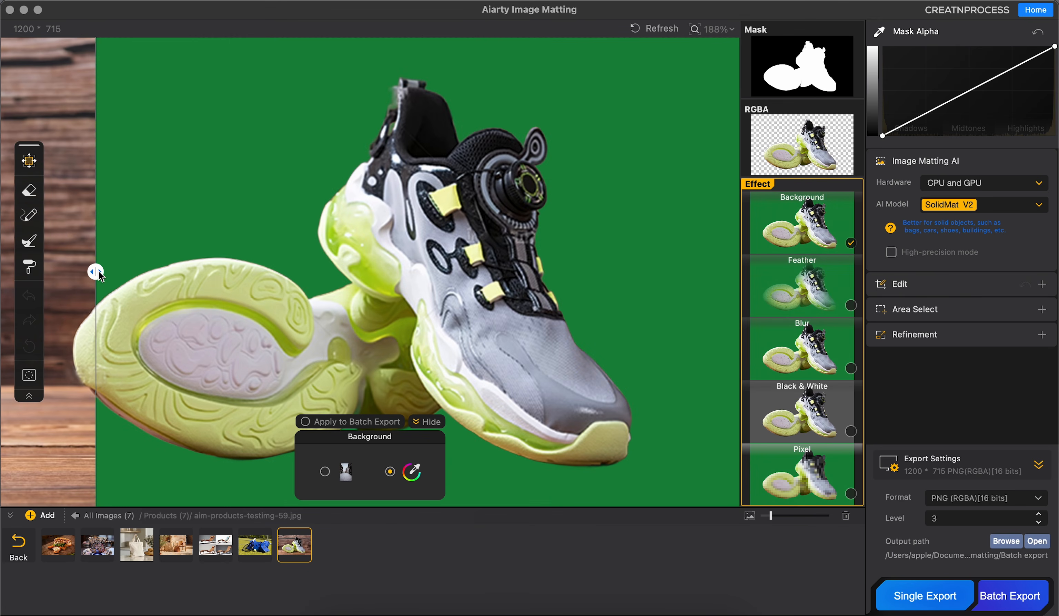
Step: Examine the sneaker cutout on the green background against the original and return to the full image list
left_click(784, 221)
left_click(784, 221)
left_click_drag(95, 273, 135, 333)
scroll(205, 335, "down", 5)
left_click_drag(134, 273, 158, 313)
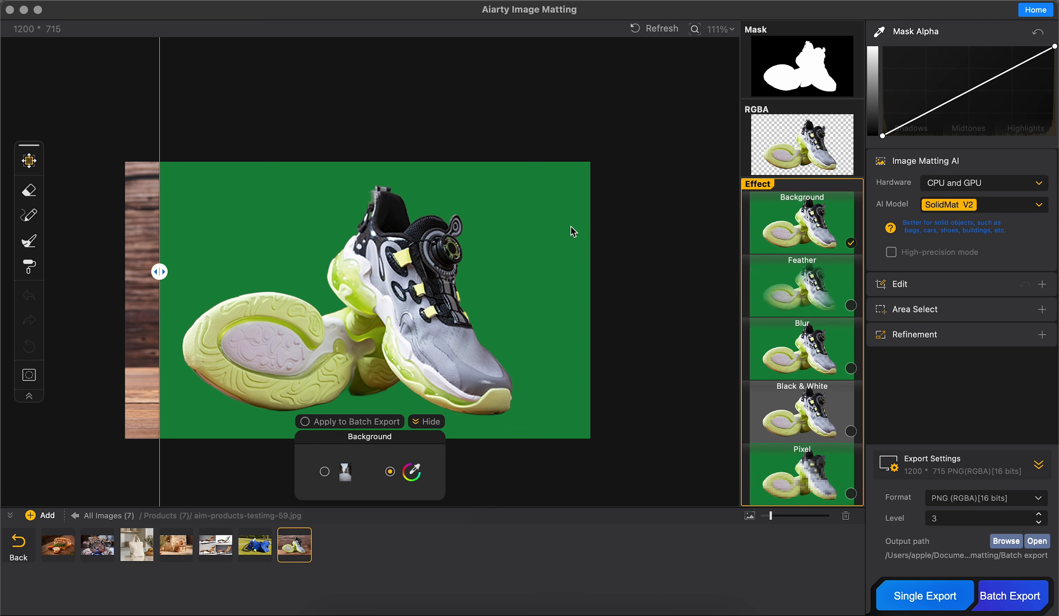
left_click(76, 515)
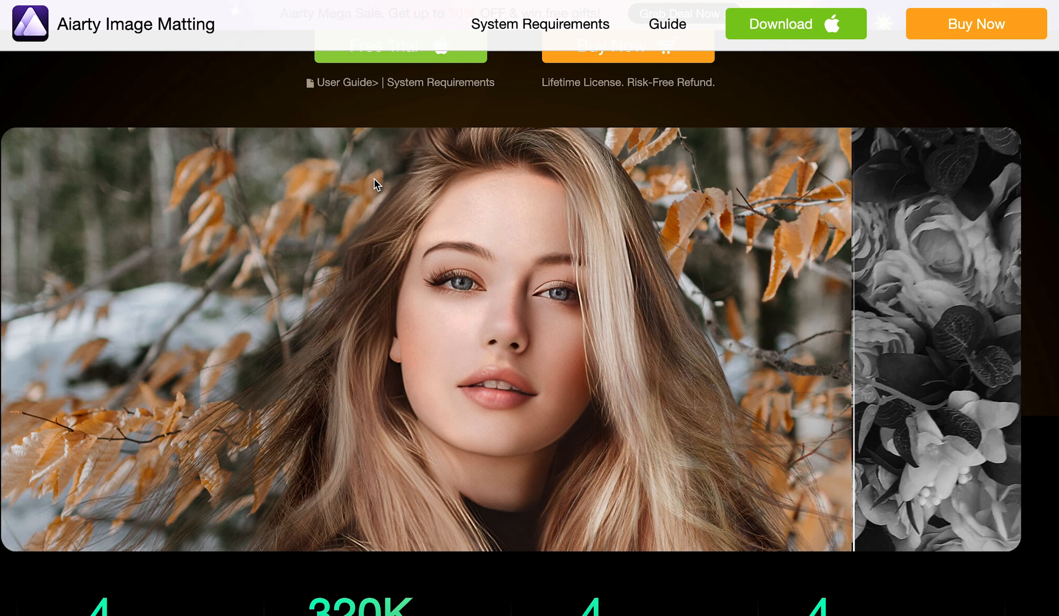
Step: Browse the product samples on the Aiarty Image Matting website and compare the enlarged sunglasses before and after background removal
scroll(374, 178, "down", 10)
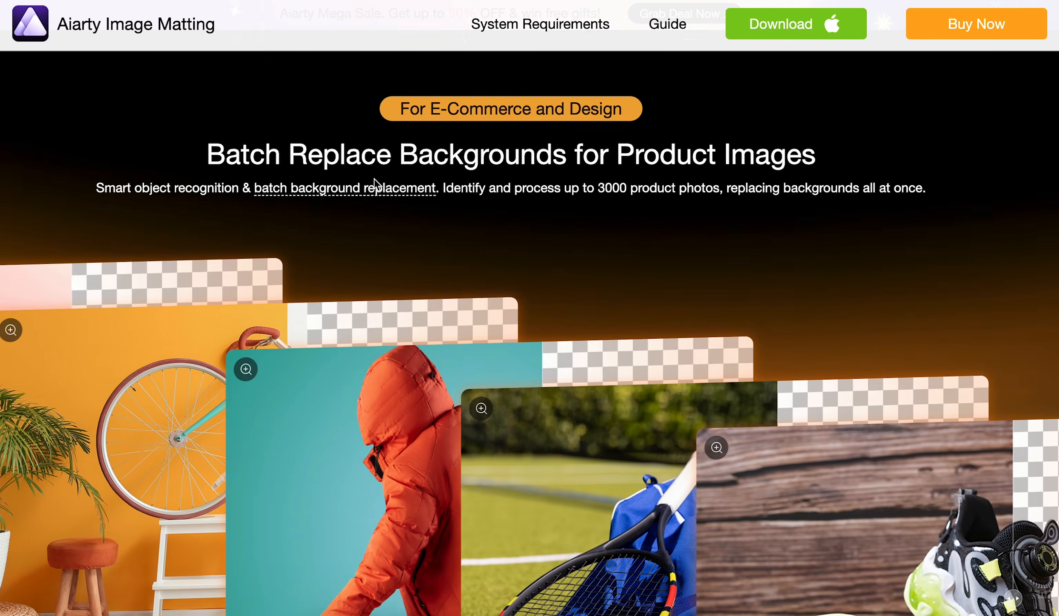
scroll(374, 178, "down", 5)
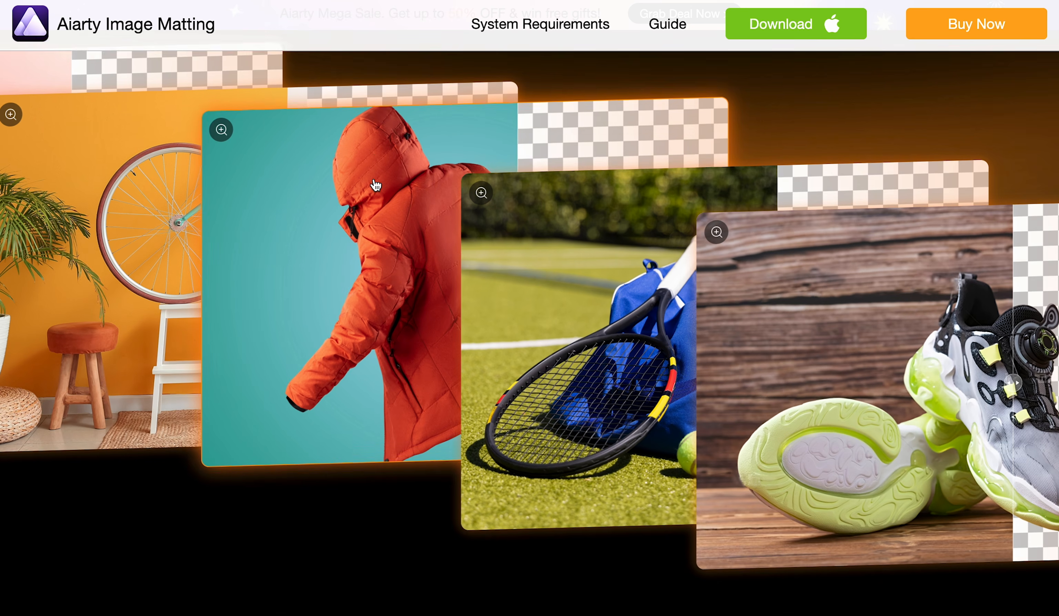
scroll(255, 279, "down", 5)
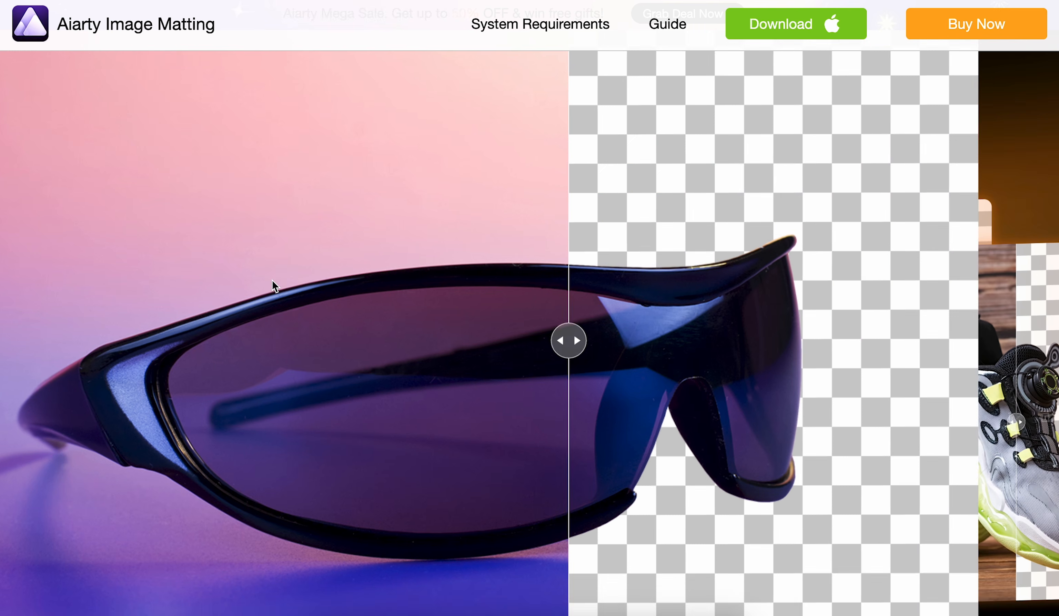
left_click_drag(604, 355, 323, 273)
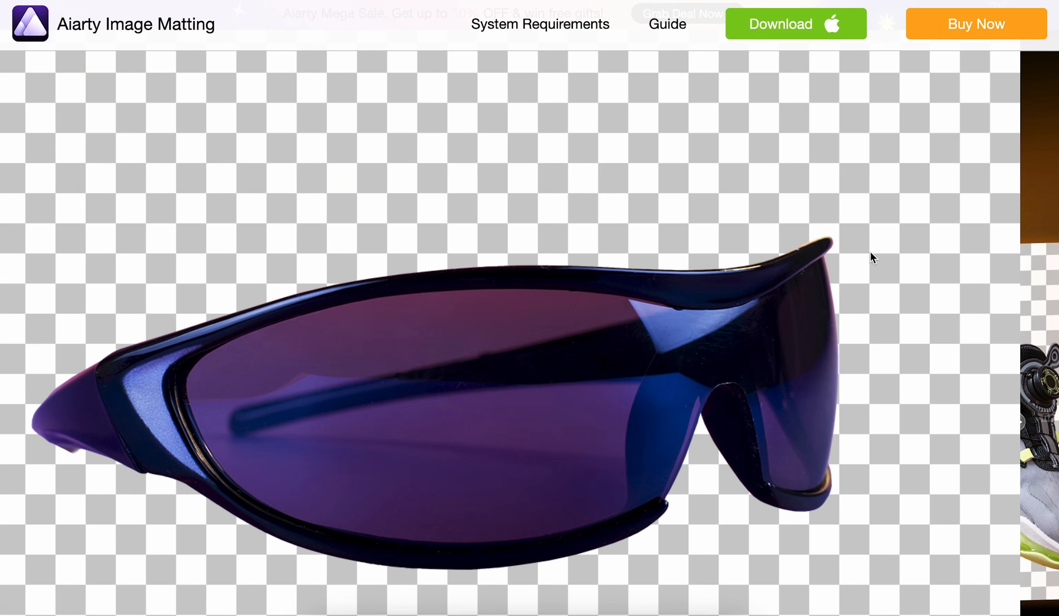
left_click(1050, 140)
left_click_drag(618, 136, 537, 336)
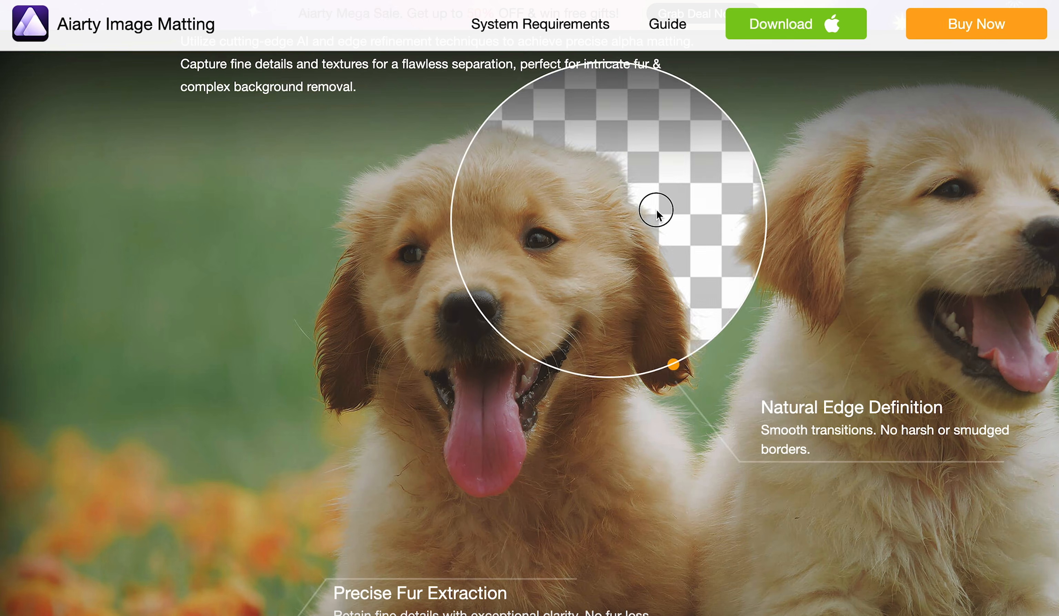
left_click_drag(658, 208, 965, 170)
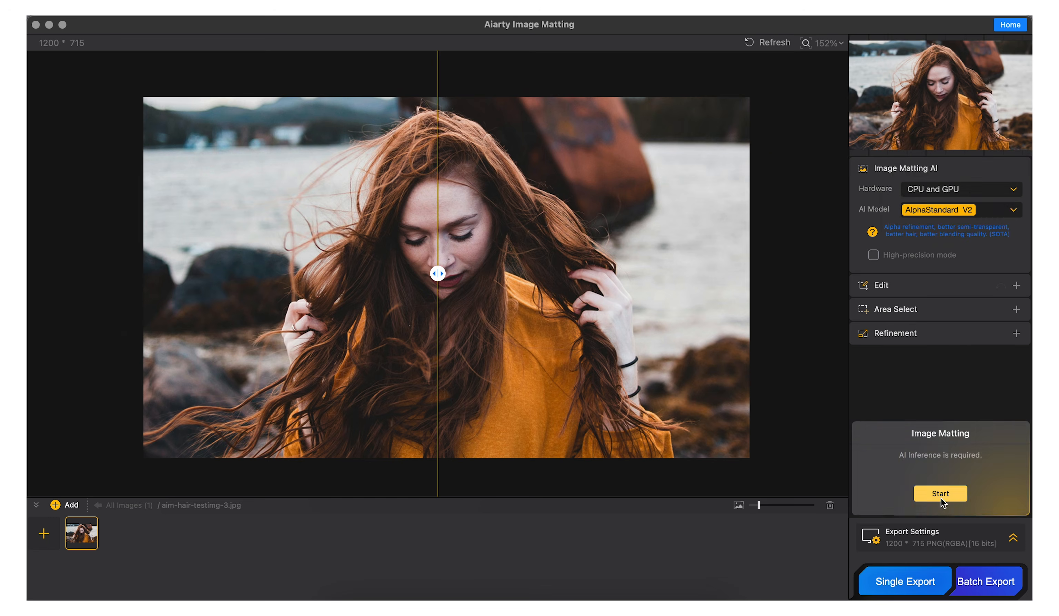
Step: Run image matting on the red-haired portrait aim-hair-testimg-3.jpg with the AlphaStandard V2 model
left_click(938, 494)
left_click(931, 181)
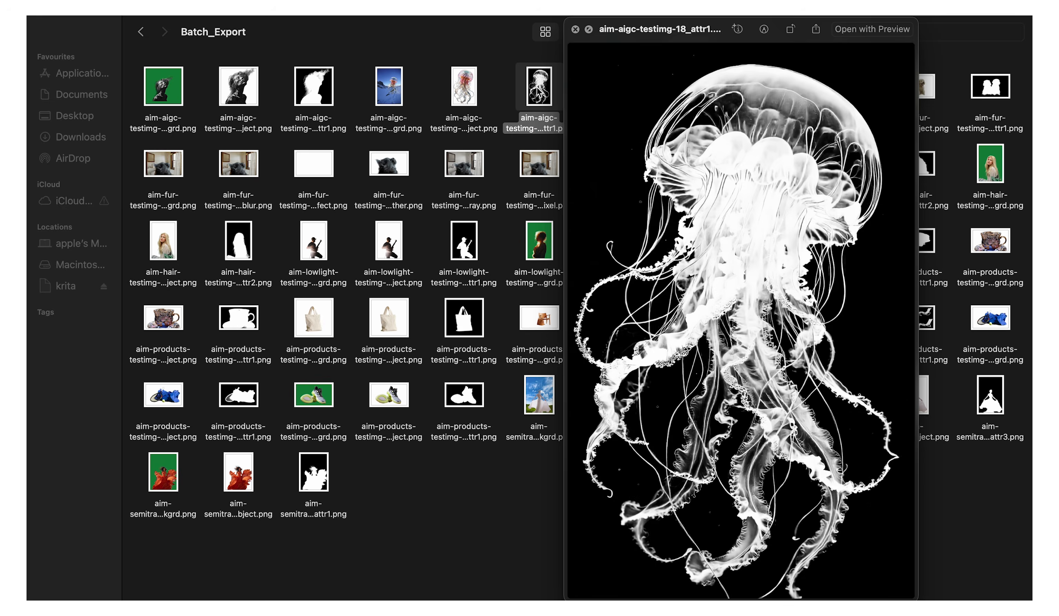
left_click(954, 489)
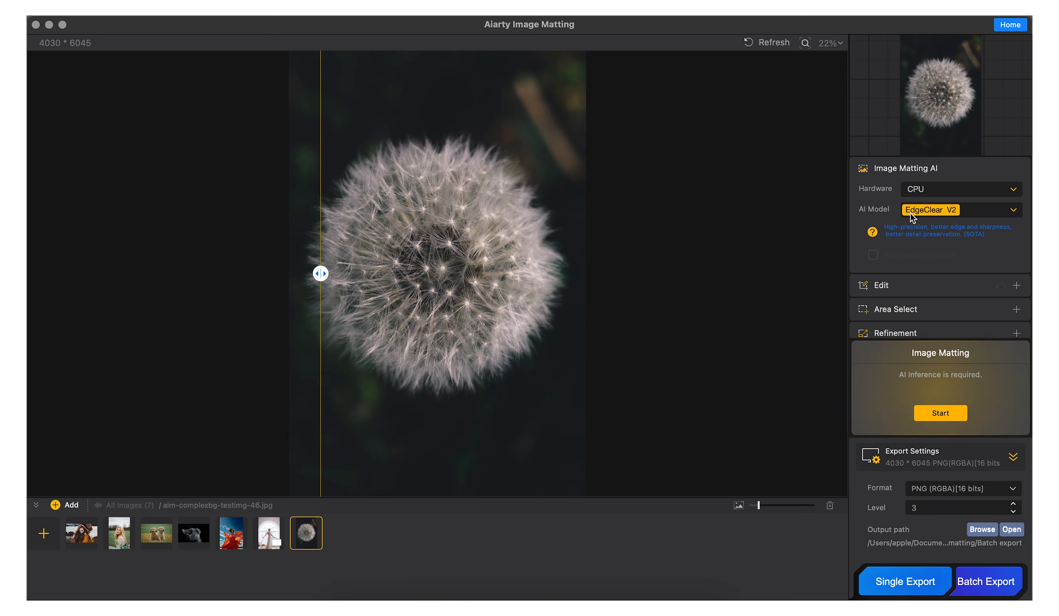
scroll(910, 212, "down", 3)
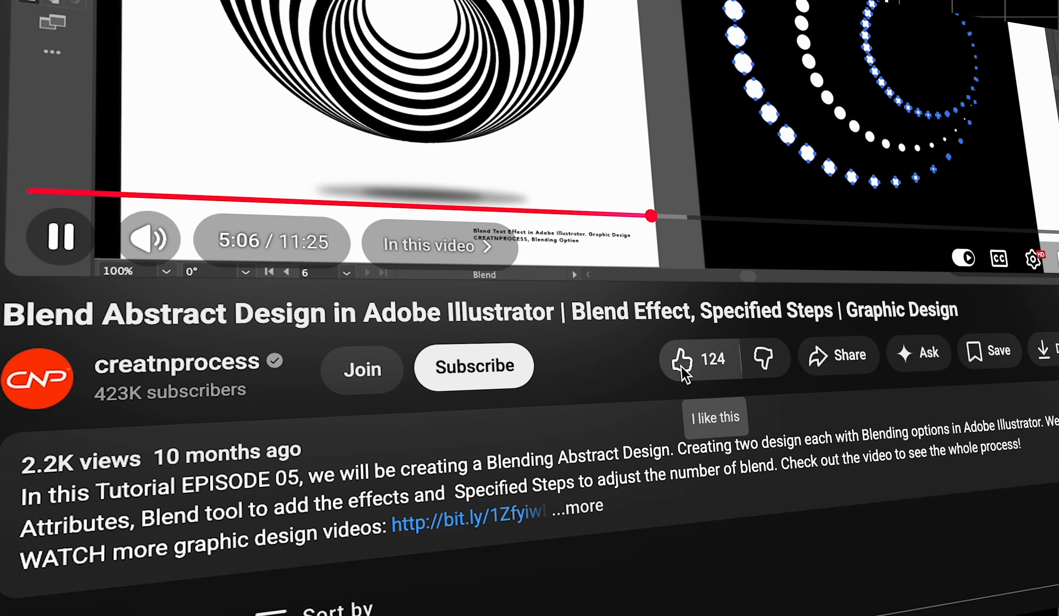
left_click(682, 366)
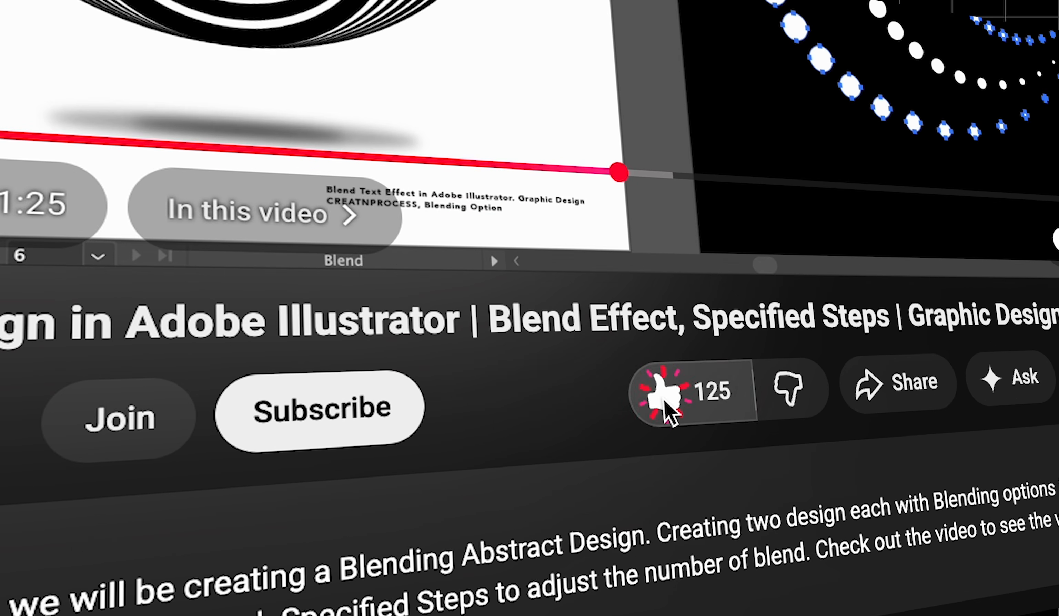
left_click(472, 368)
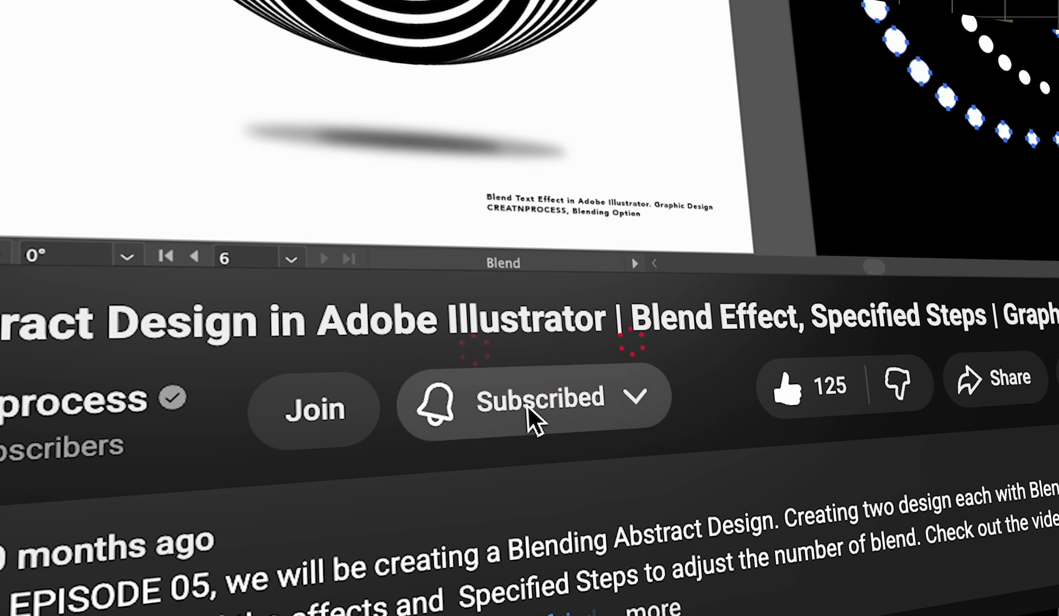